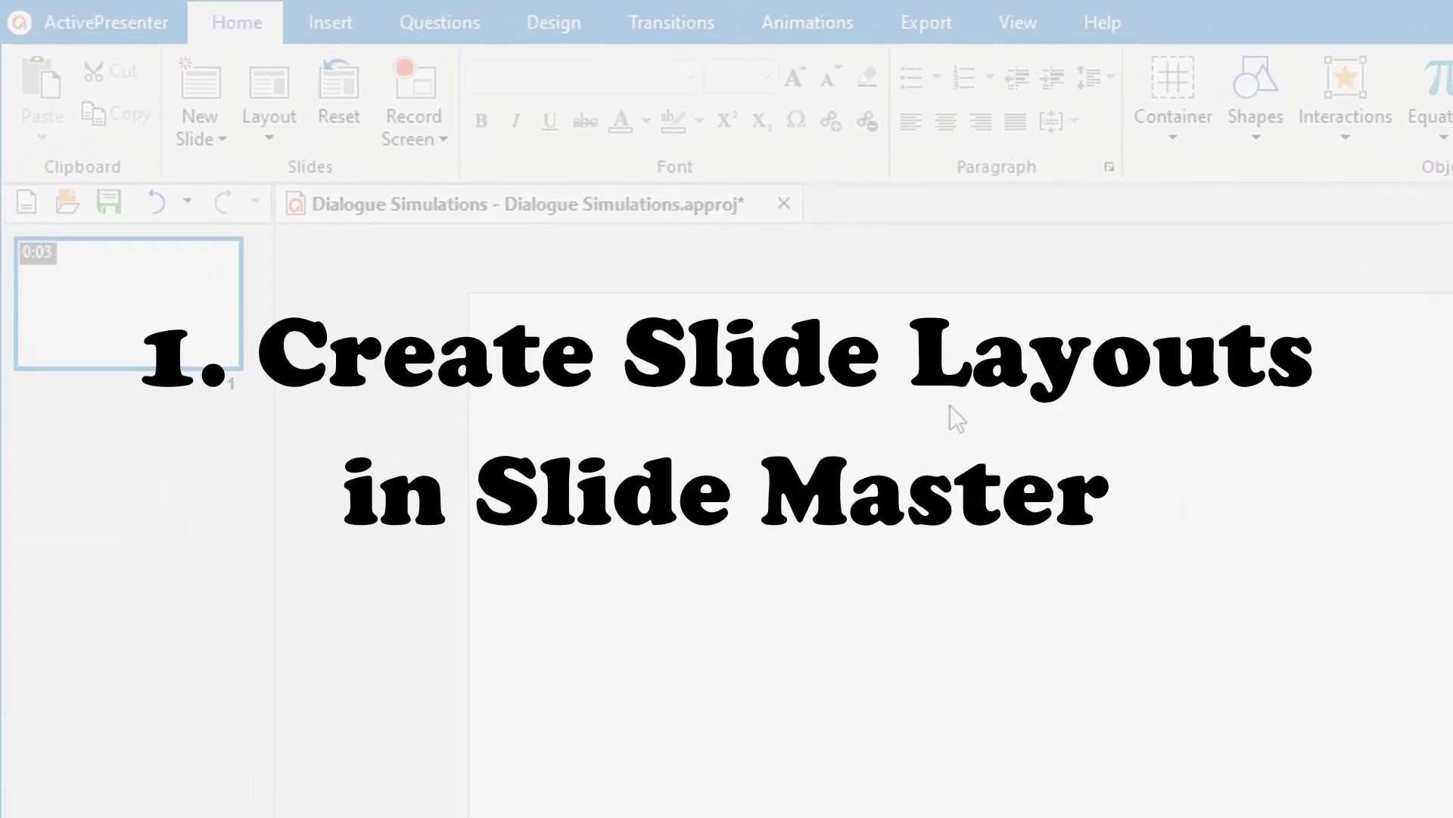
# In Slide Master view, add a new layout after the last one and rename it 'Feedback layout'.
pyautogui.click(1015, 24)
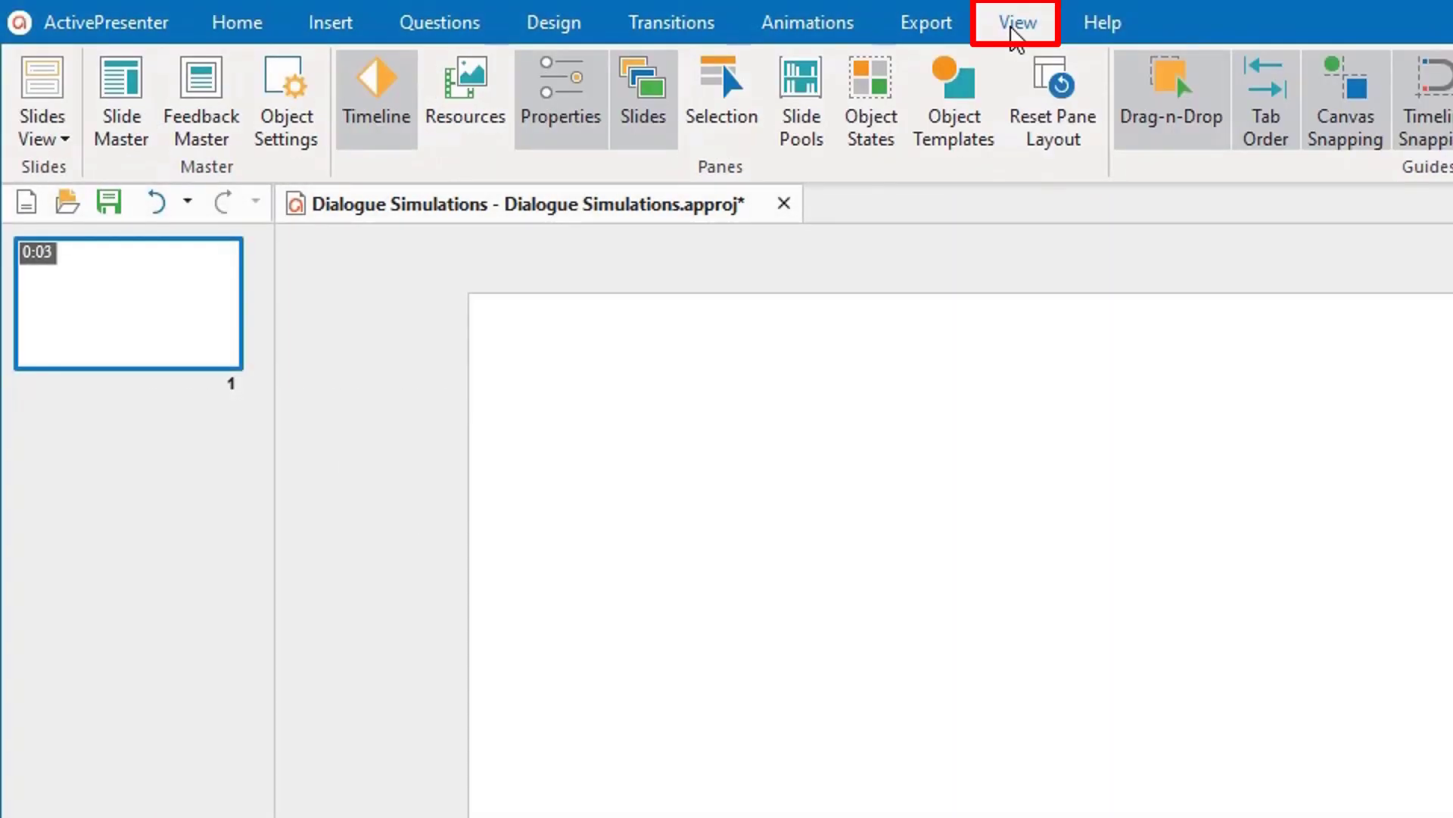
pyautogui.click(121, 98)
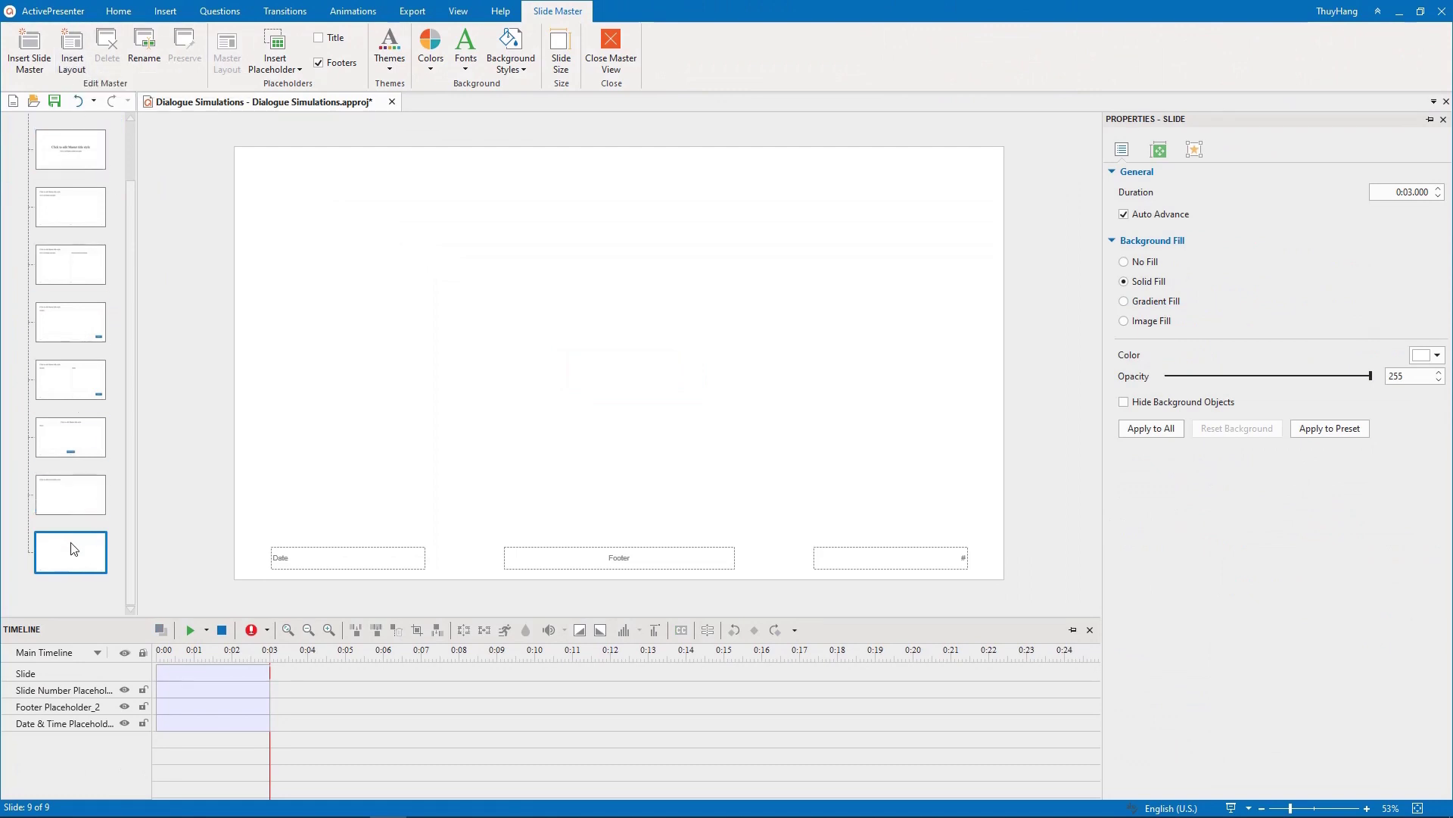
pyautogui.rightClick(74, 548)
pyautogui.click(119, 658)
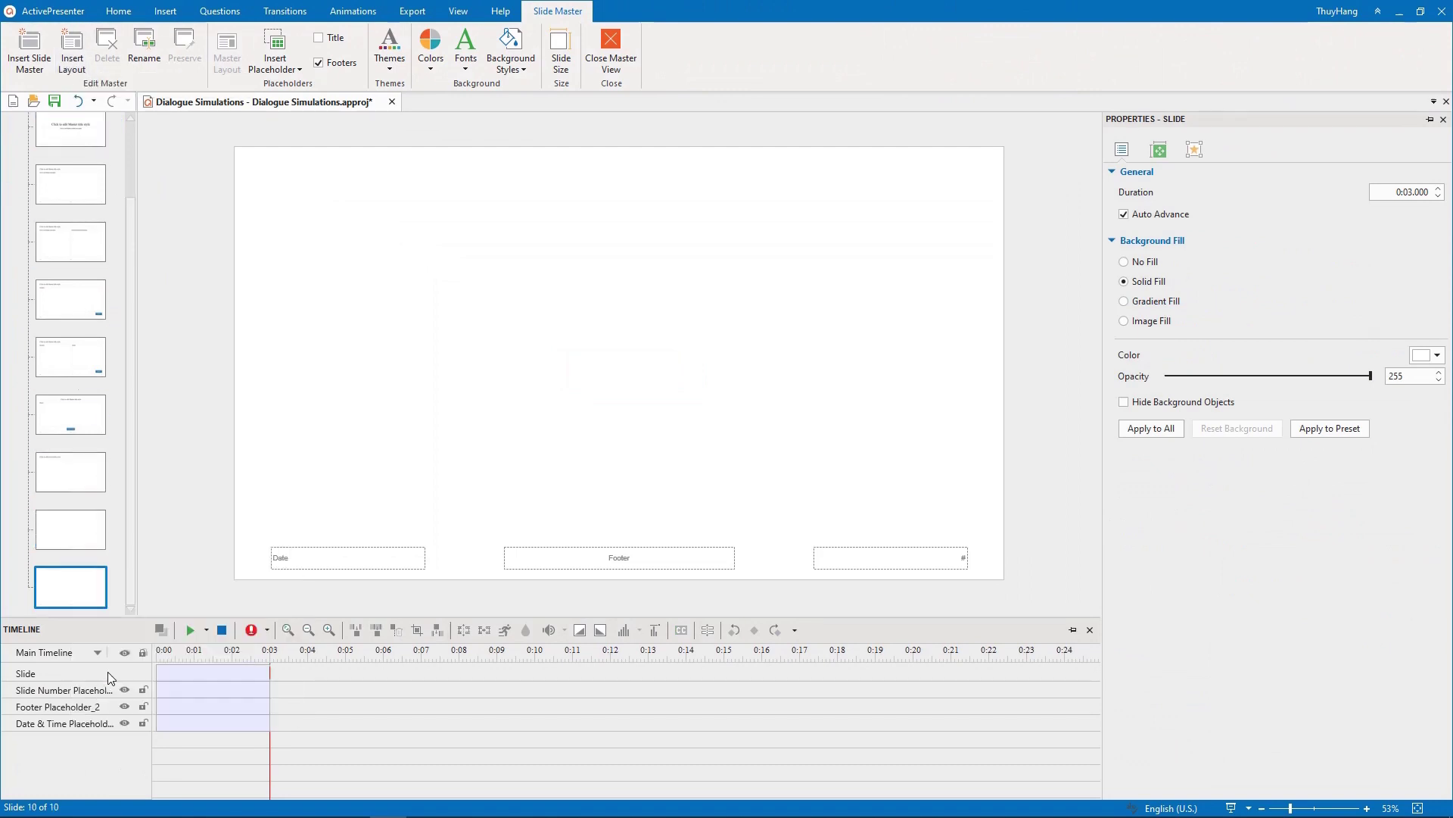
pyautogui.rightClick(74, 585)
pyautogui.click(126, 751)
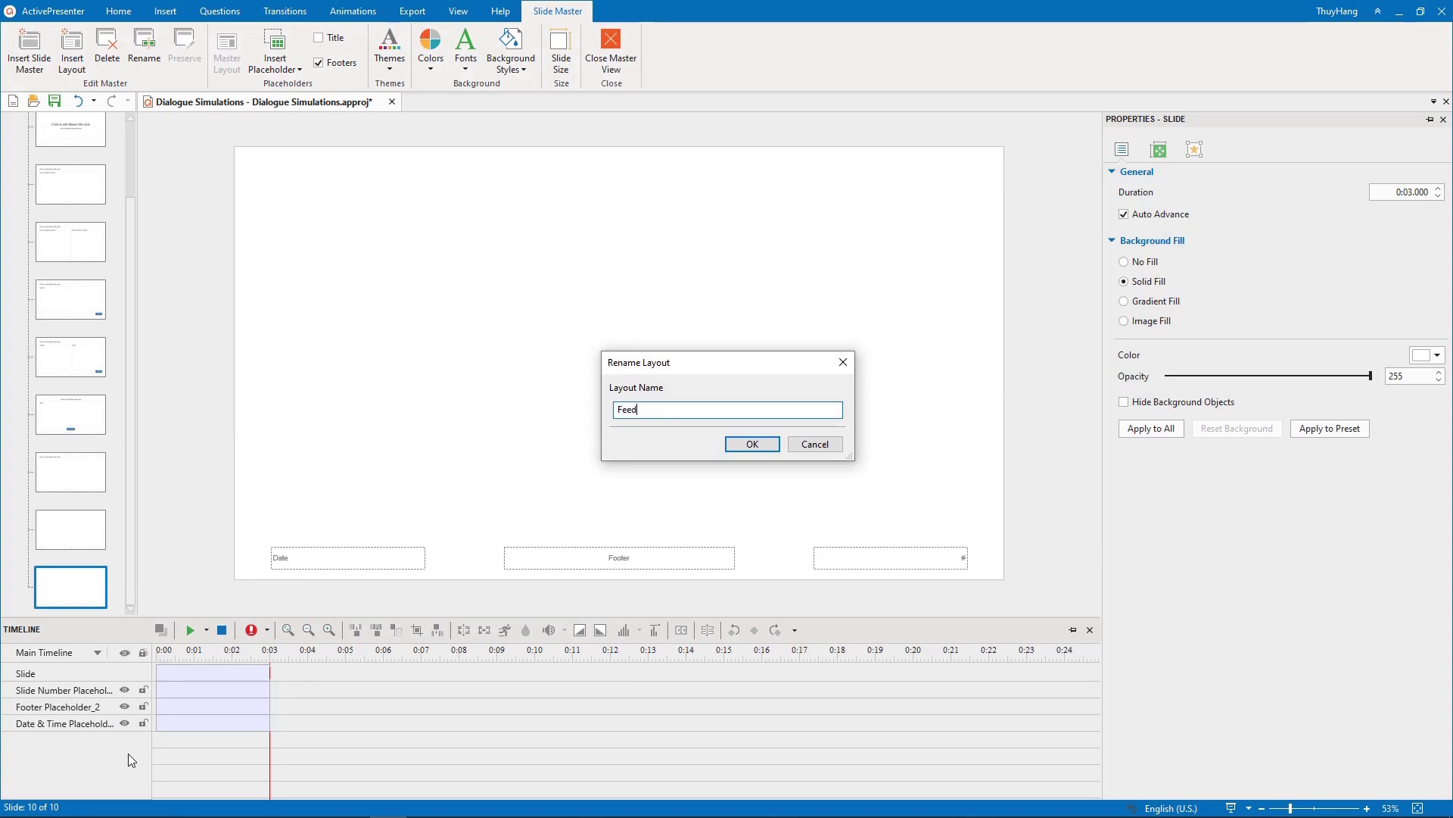
pyautogui.press('Return')
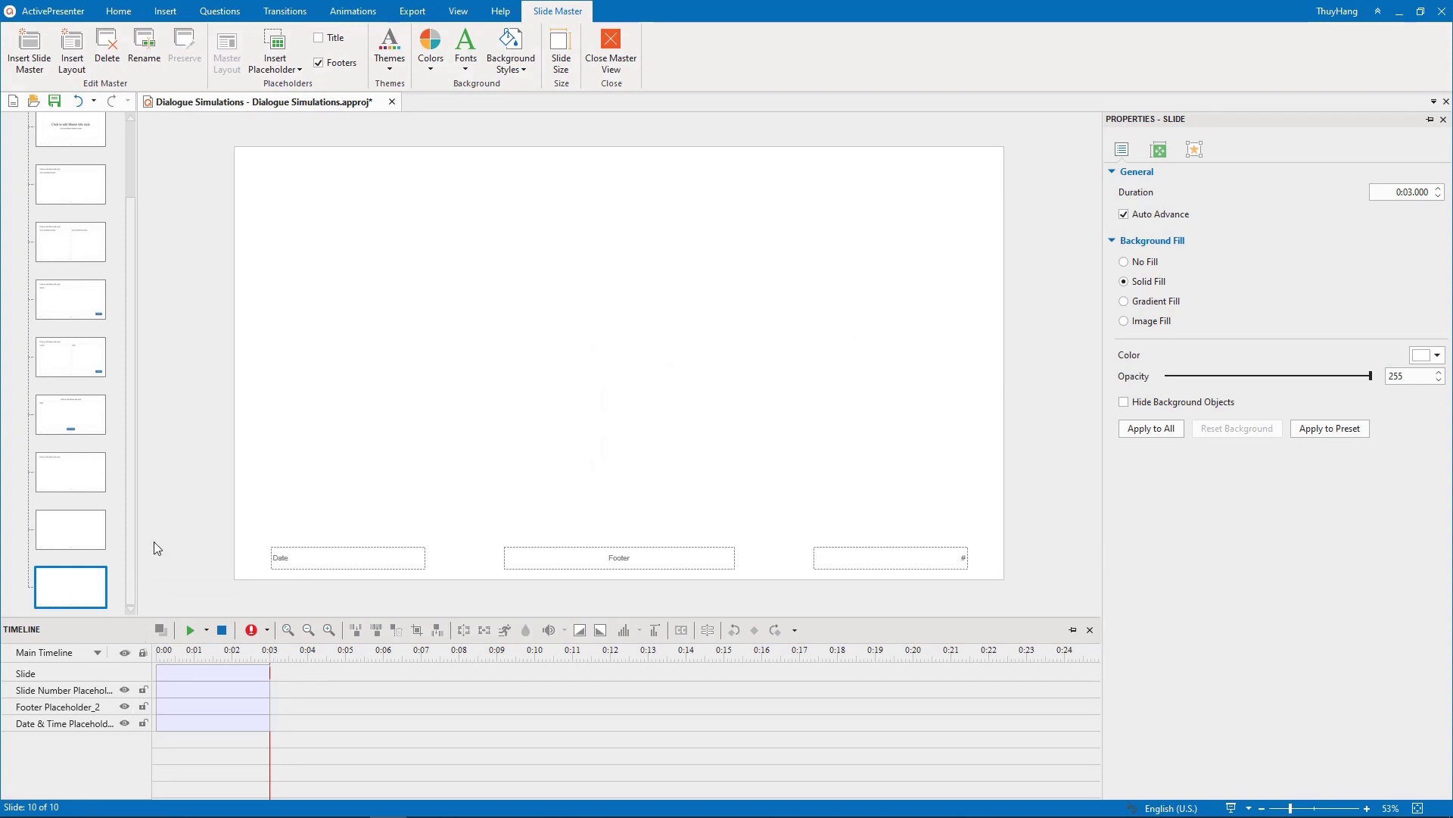
pyautogui.click(167, 17)
# Insert the Waiter photo from the Dialogue simulations folder onto the Feedback layout.
pyautogui.click(391, 68)
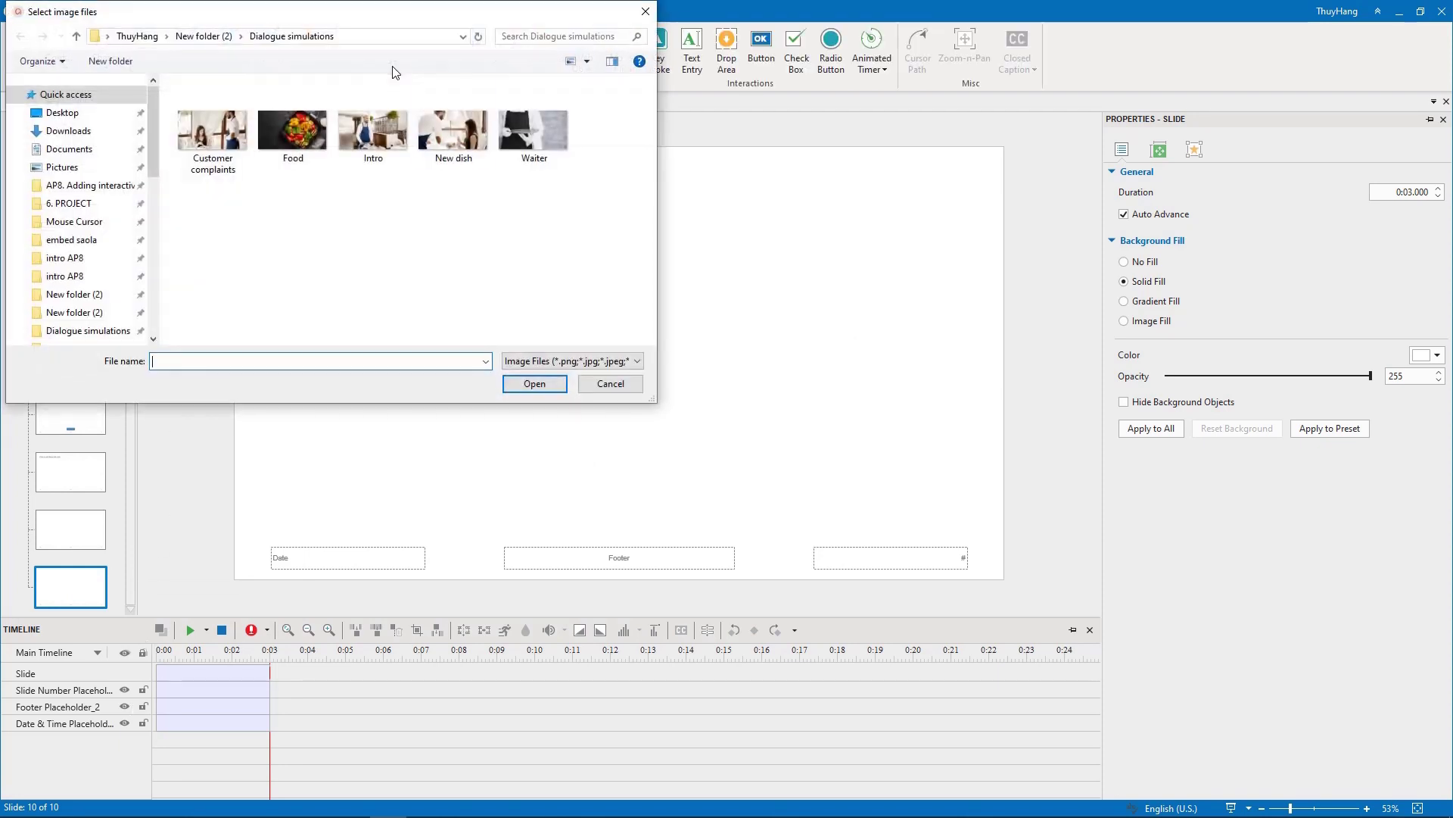
pyautogui.click(528, 136)
pyautogui.click(550, 385)
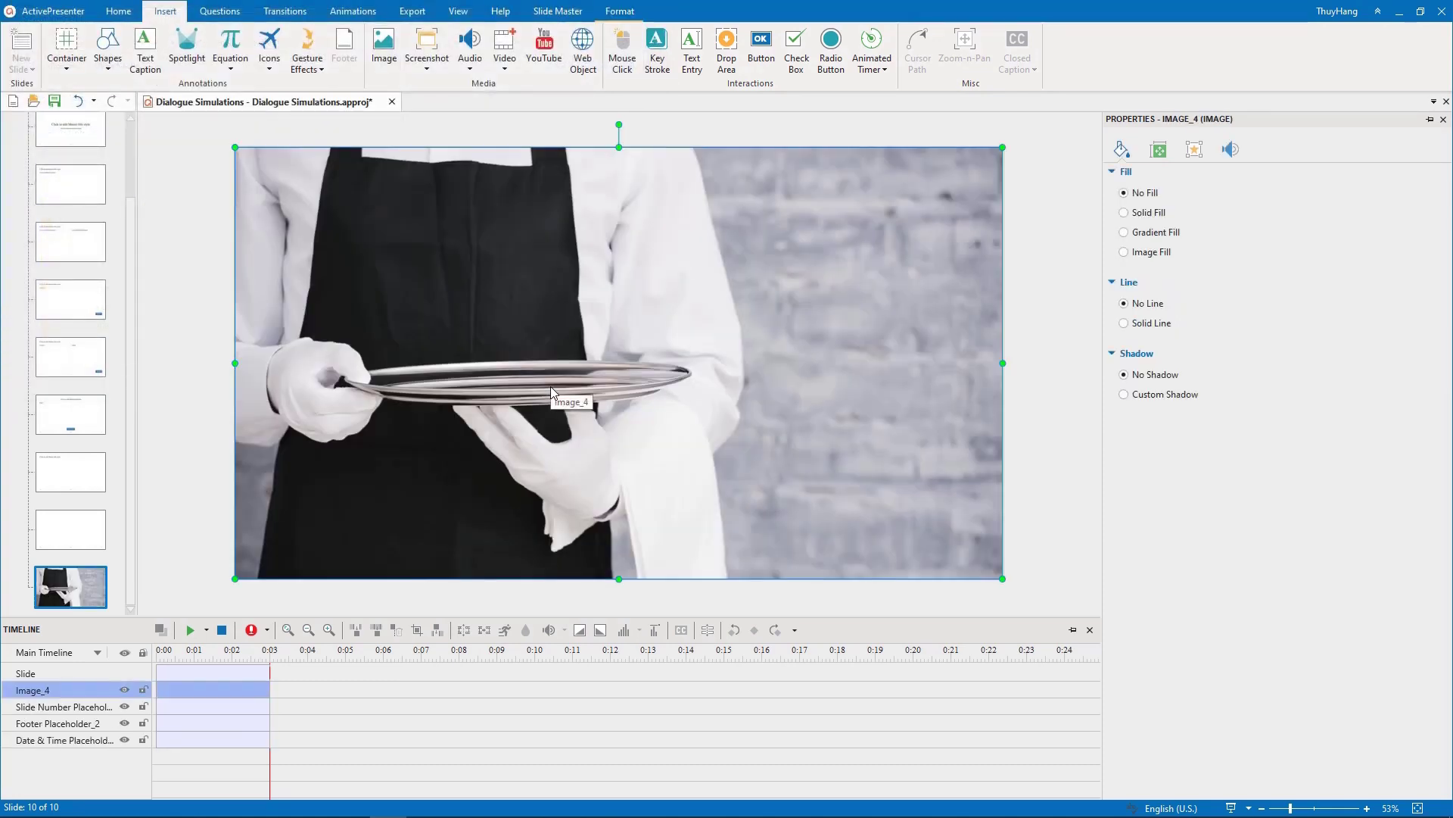
pyautogui.click(571, 15)
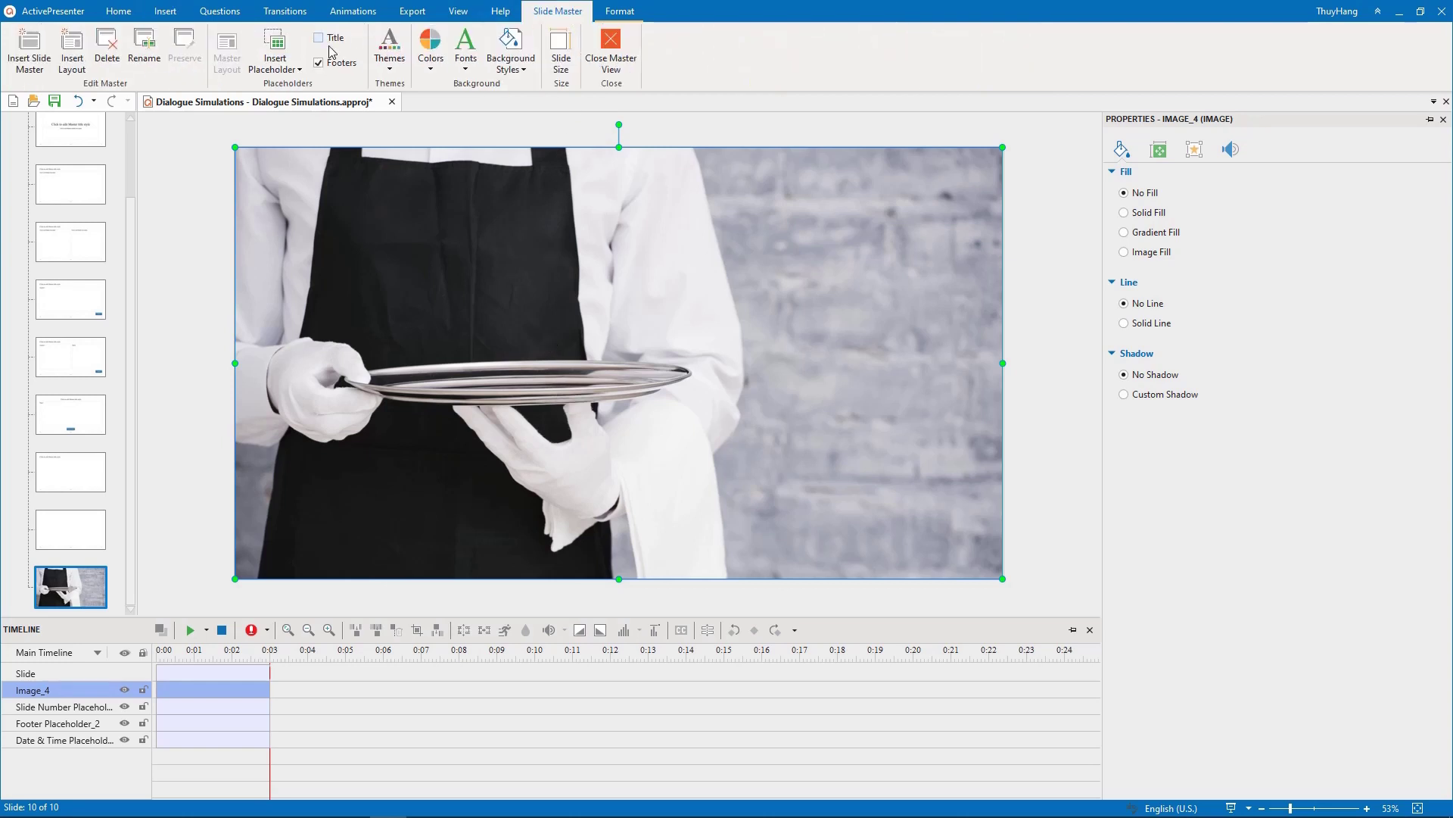
pyautogui.click(293, 63)
# Add a text placeholder, resize and centre it, and give it a solid white fill at opacity 210.
pyautogui.click(292, 127)
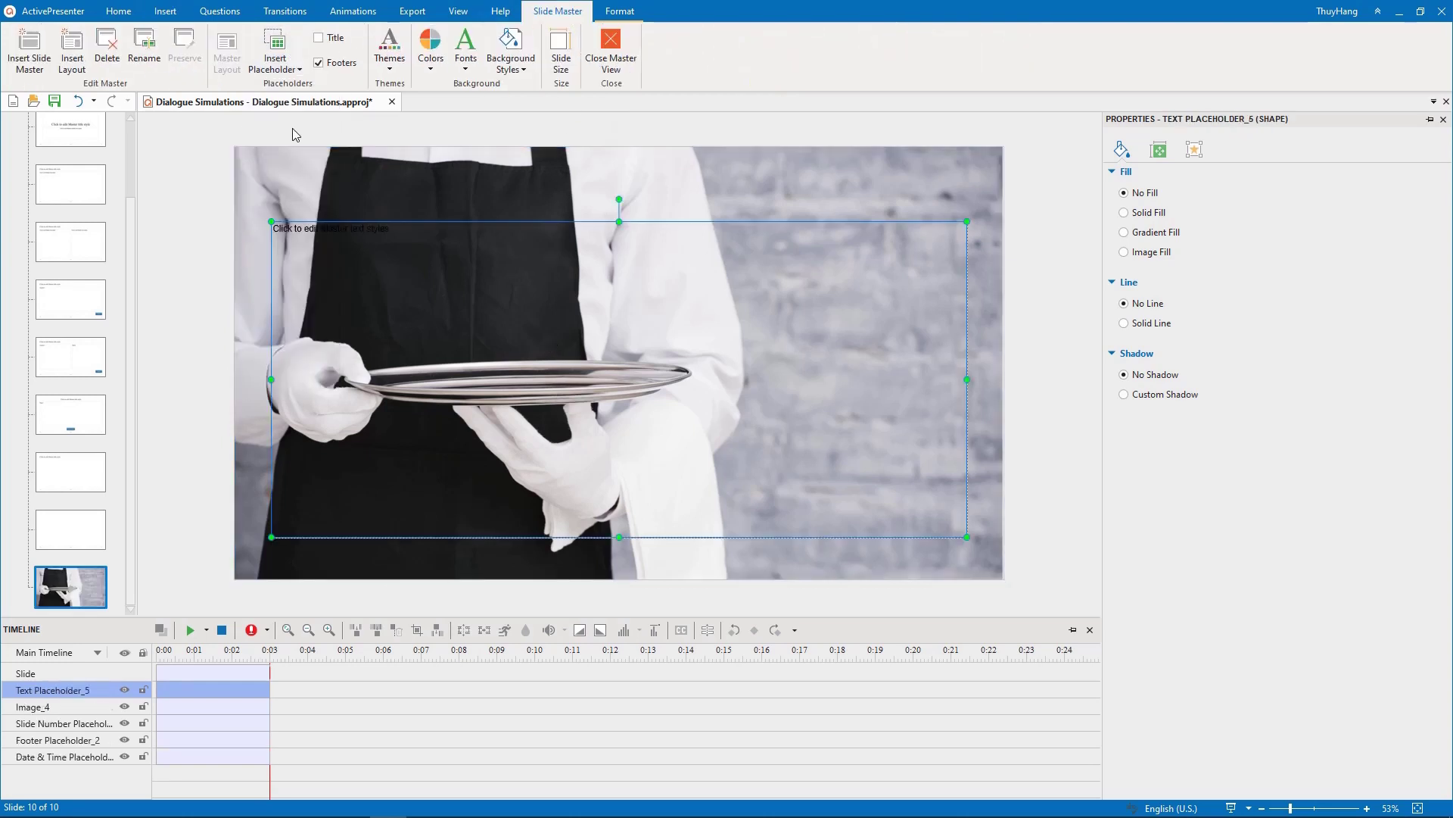
pyautogui.moveTo(272, 219); pyautogui.dragTo(348, 287)
pyautogui.moveTo(966, 537); pyautogui.dragTo(882, 513)
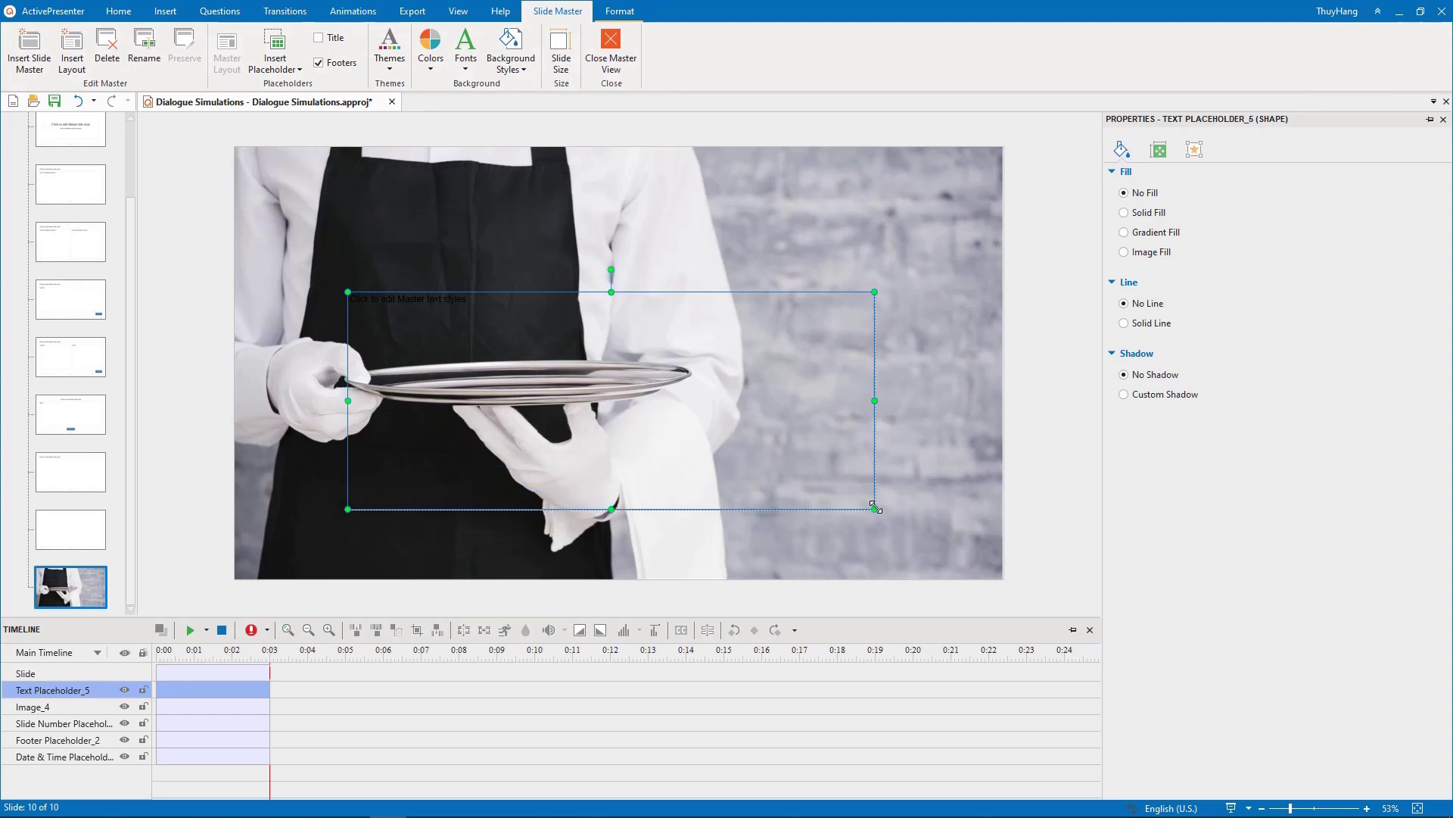
pyautogui.moveTo(882, 394); pyautogui.dragTo(890, 361)
pyautogui.click(1123, 211)
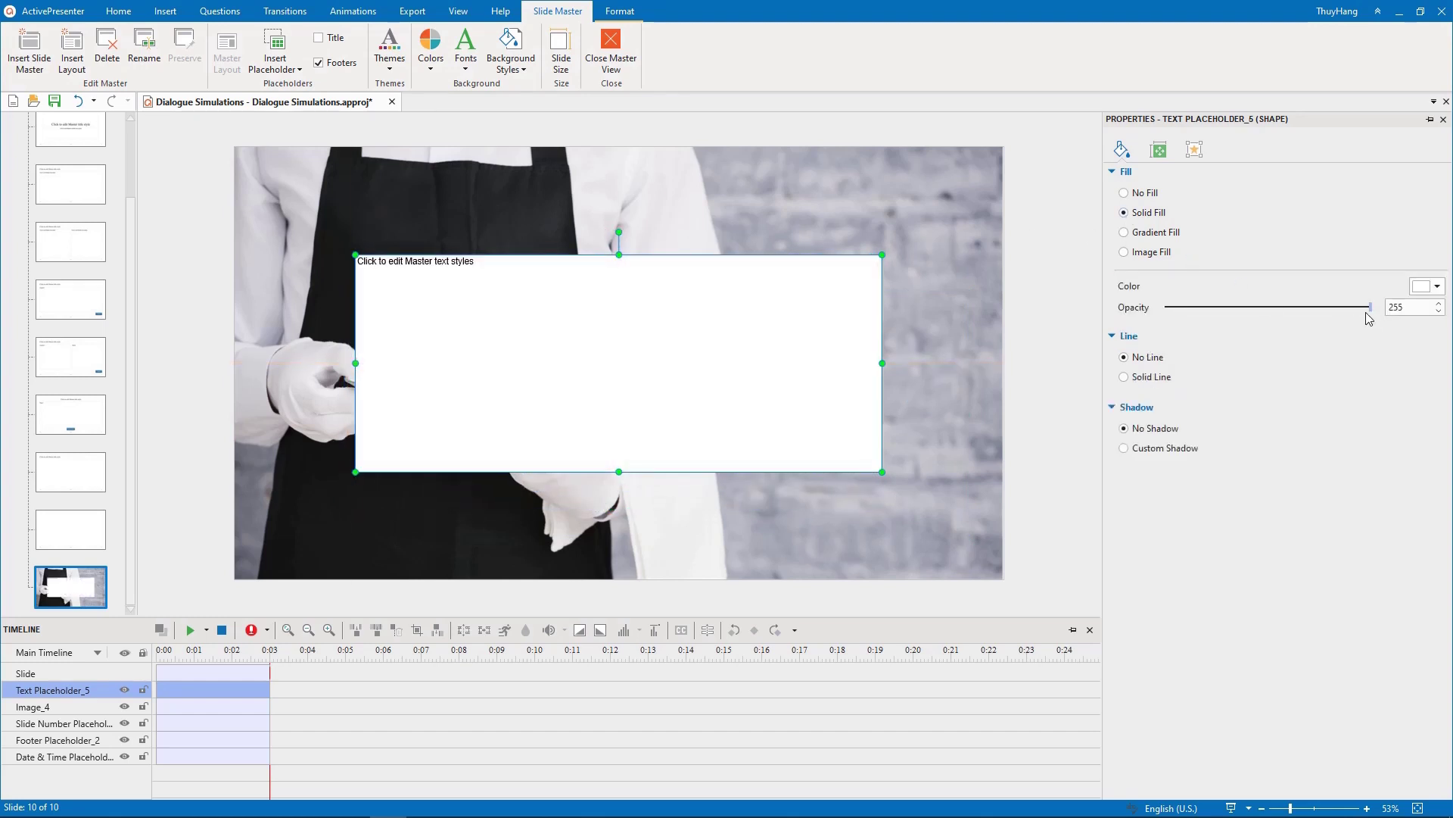
pyautogui.moveTo(1369, 307); pyautogui.dragTo(1333, 307)
# Change the text box's shape to a rounded rectangle.
pyautogui.click(620, 11)
pyautogui.click(22, 61)
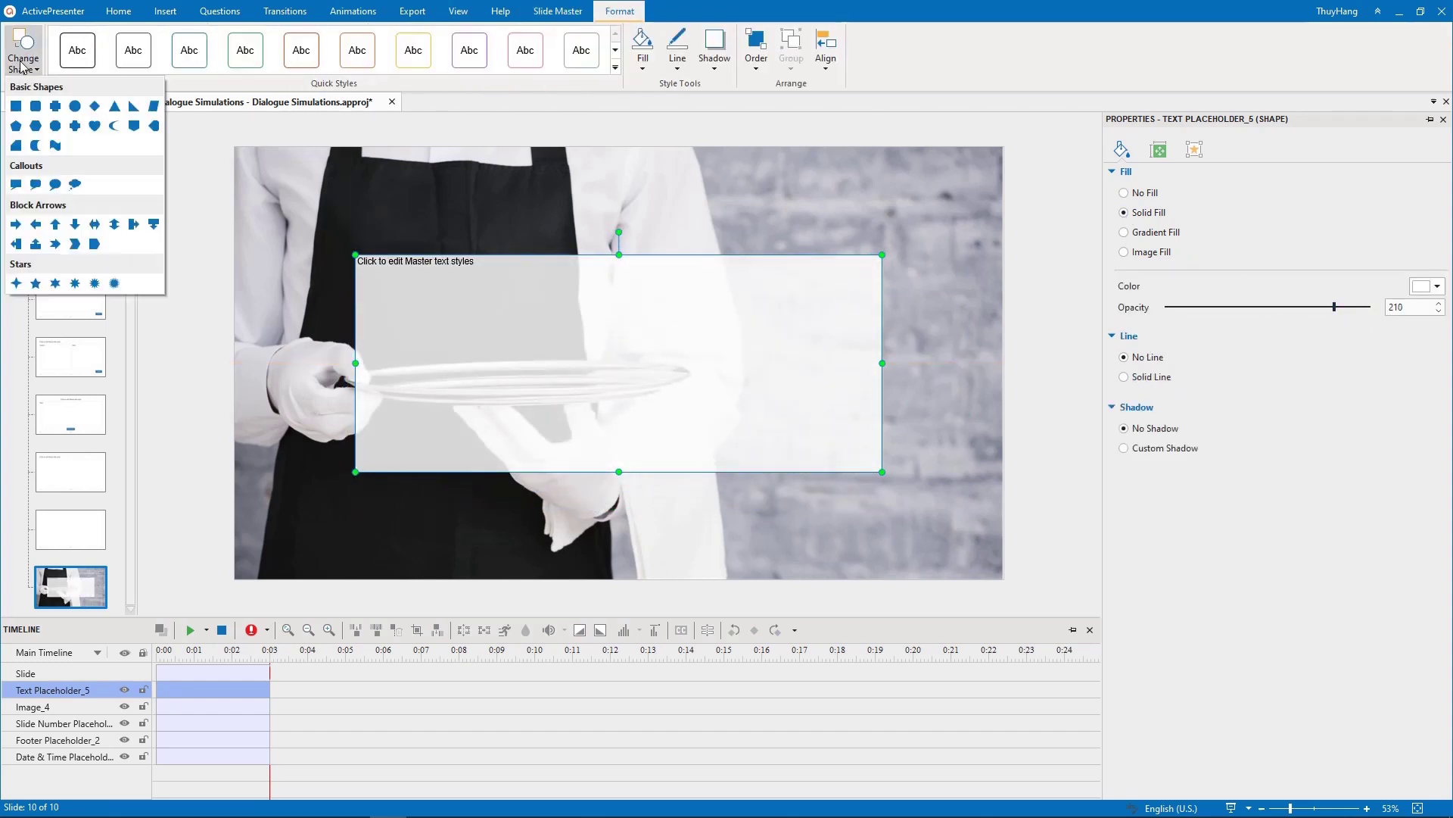
pyautogui.click(35, 109)
# Add a button placeholder to the Feedback layout.
pyautogui.click(558, 11)
pyautogui.click(274, 53)
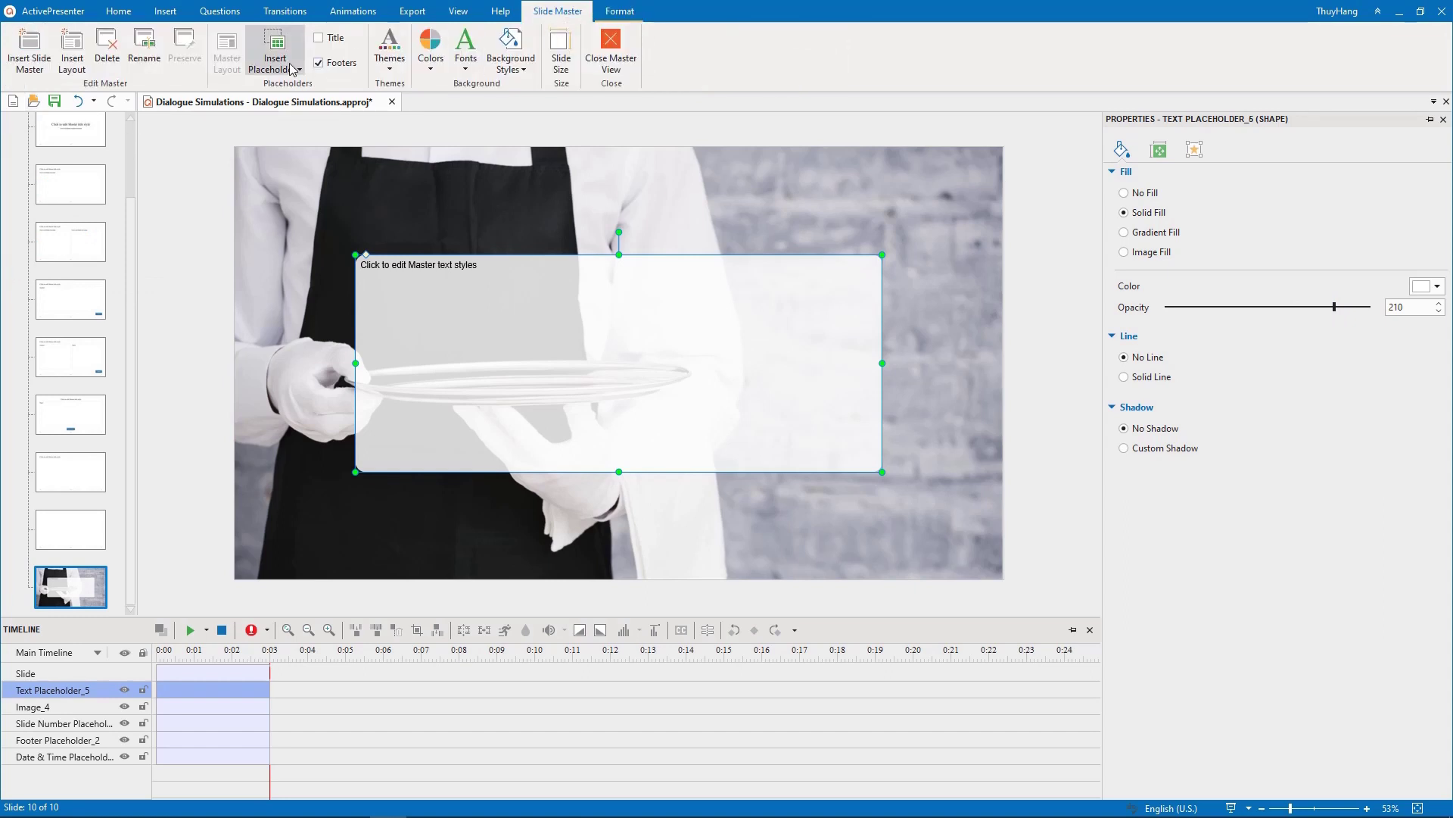
pyautogui.click(289, 317)
pyautogui.click(290, 316)
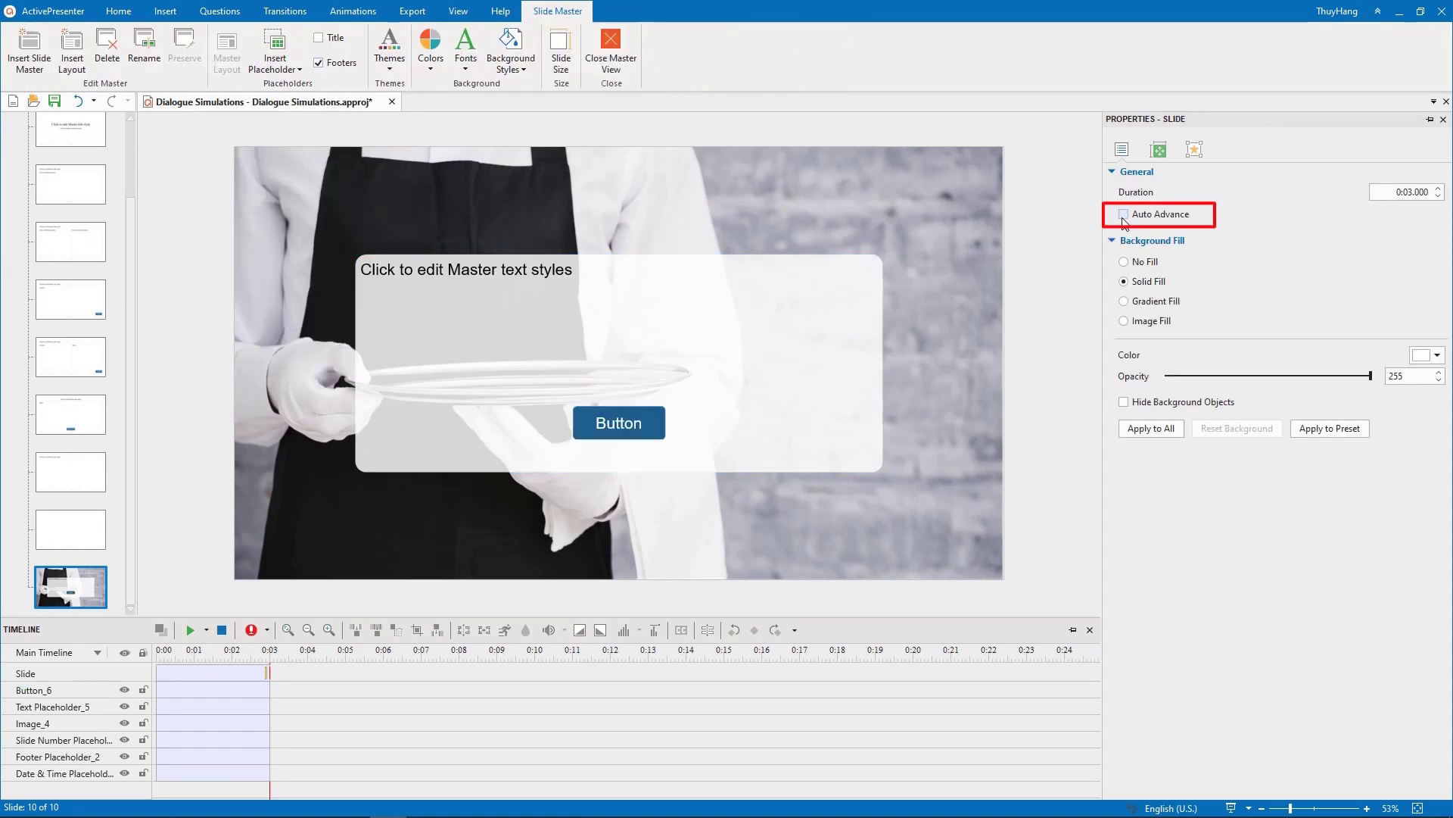
# Close the master view, then add a Blank slide and a Feedback layout slide.
pyautogui.click(71, 535)
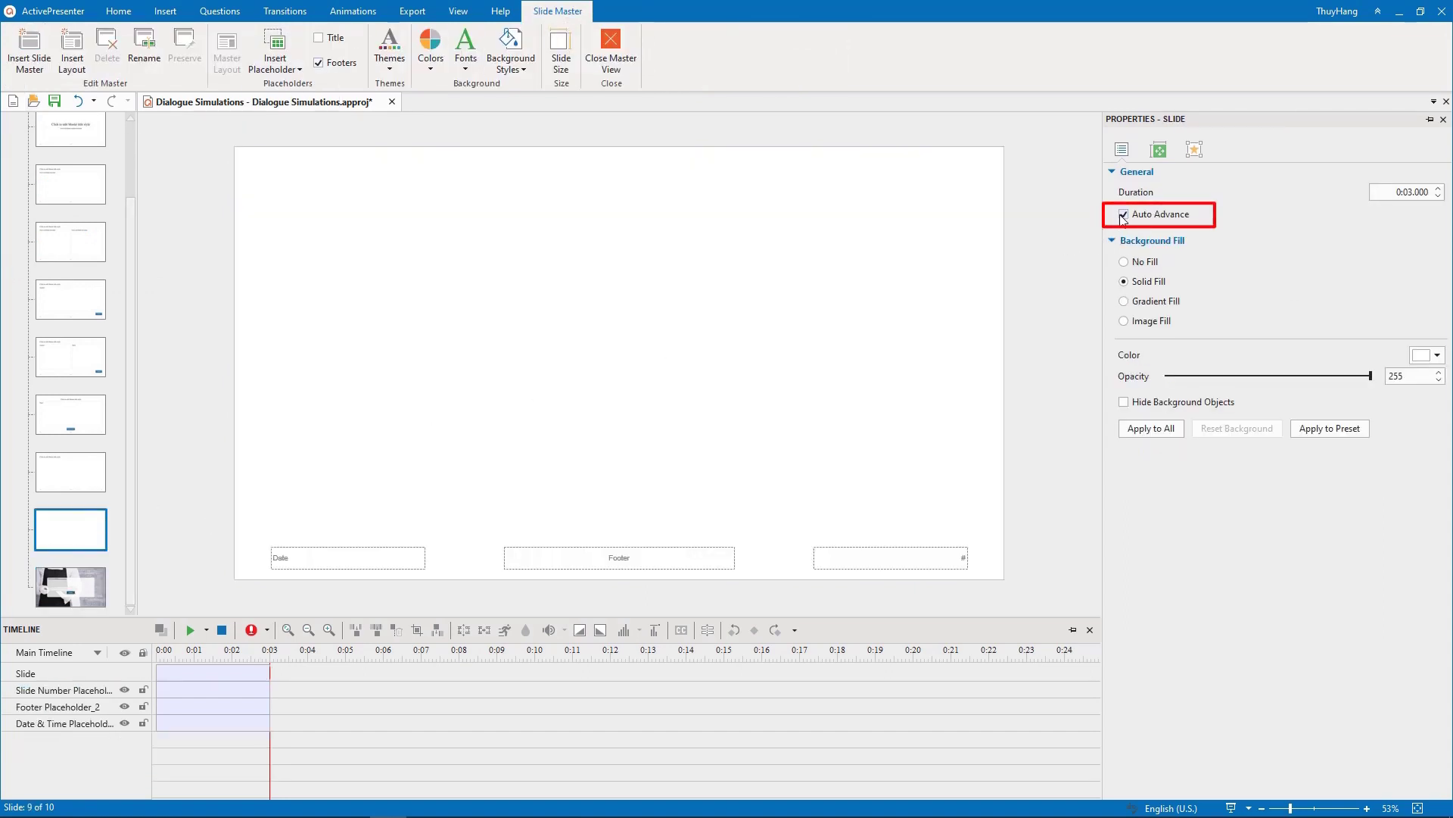
pyautogui.click(628, 65)
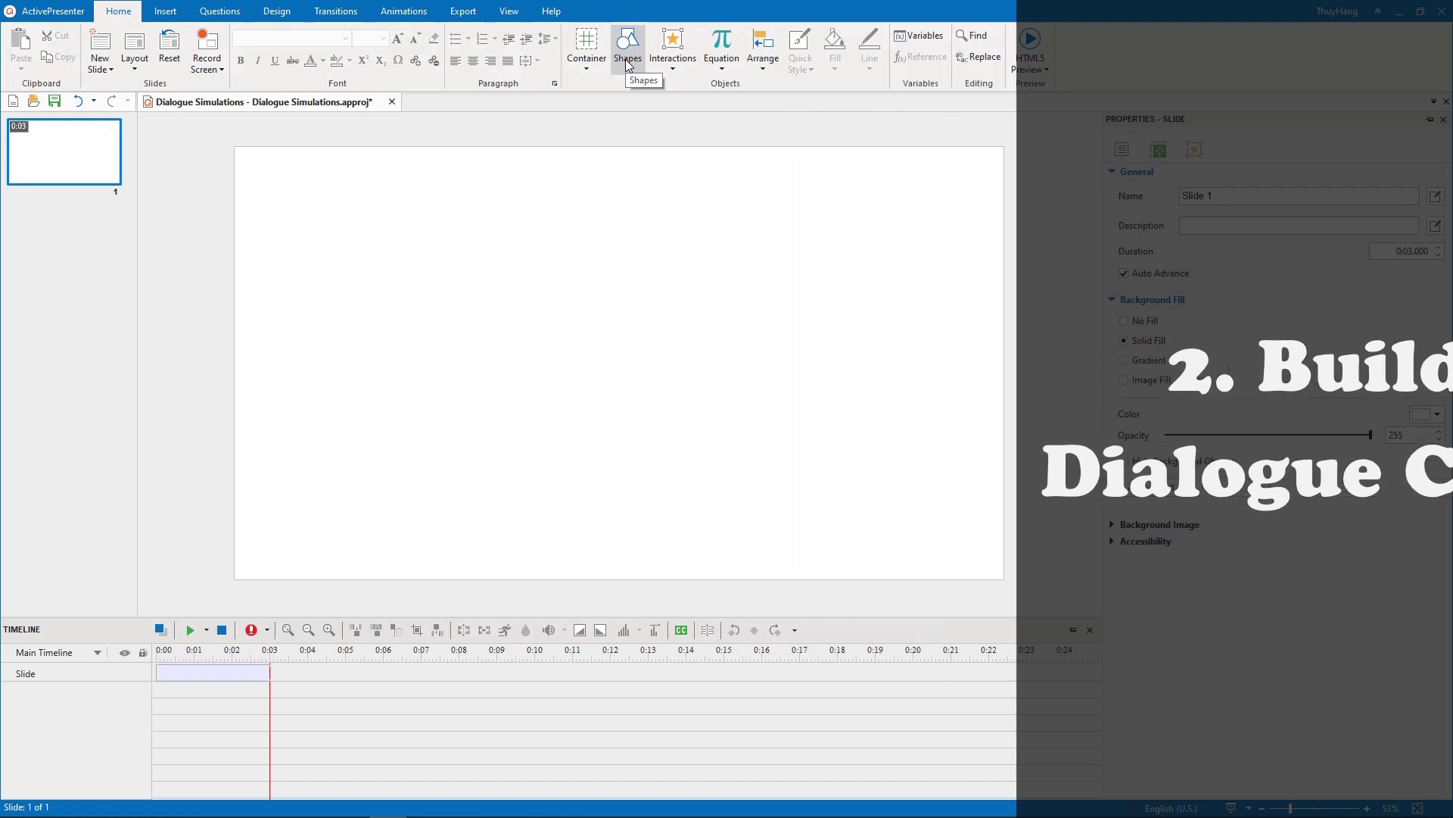
pyautogui.click(103, 70)
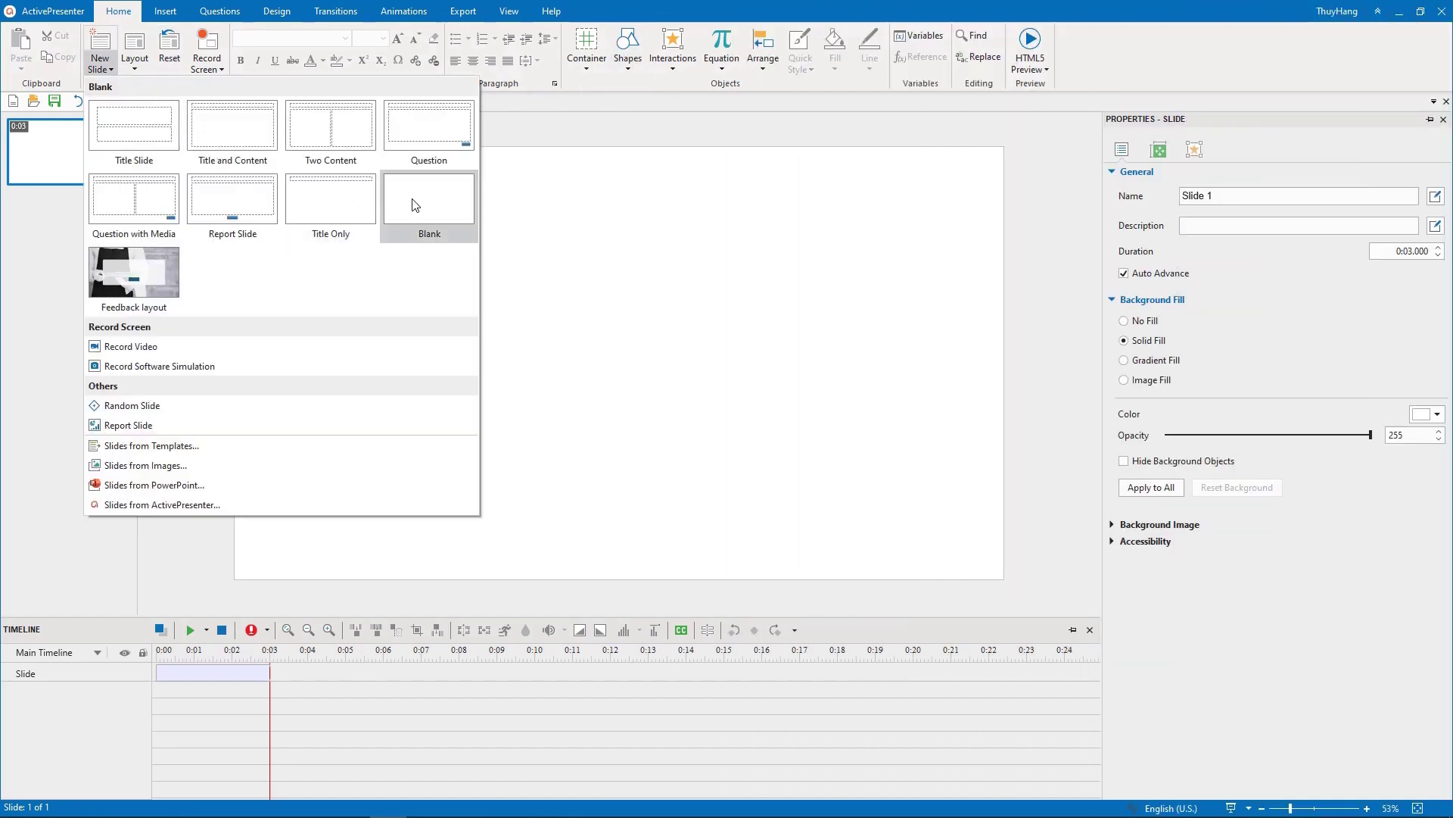
pyautogui.click(414, 201)
pyautogui.click(108, 68)
pyautogui.click(134, 273)
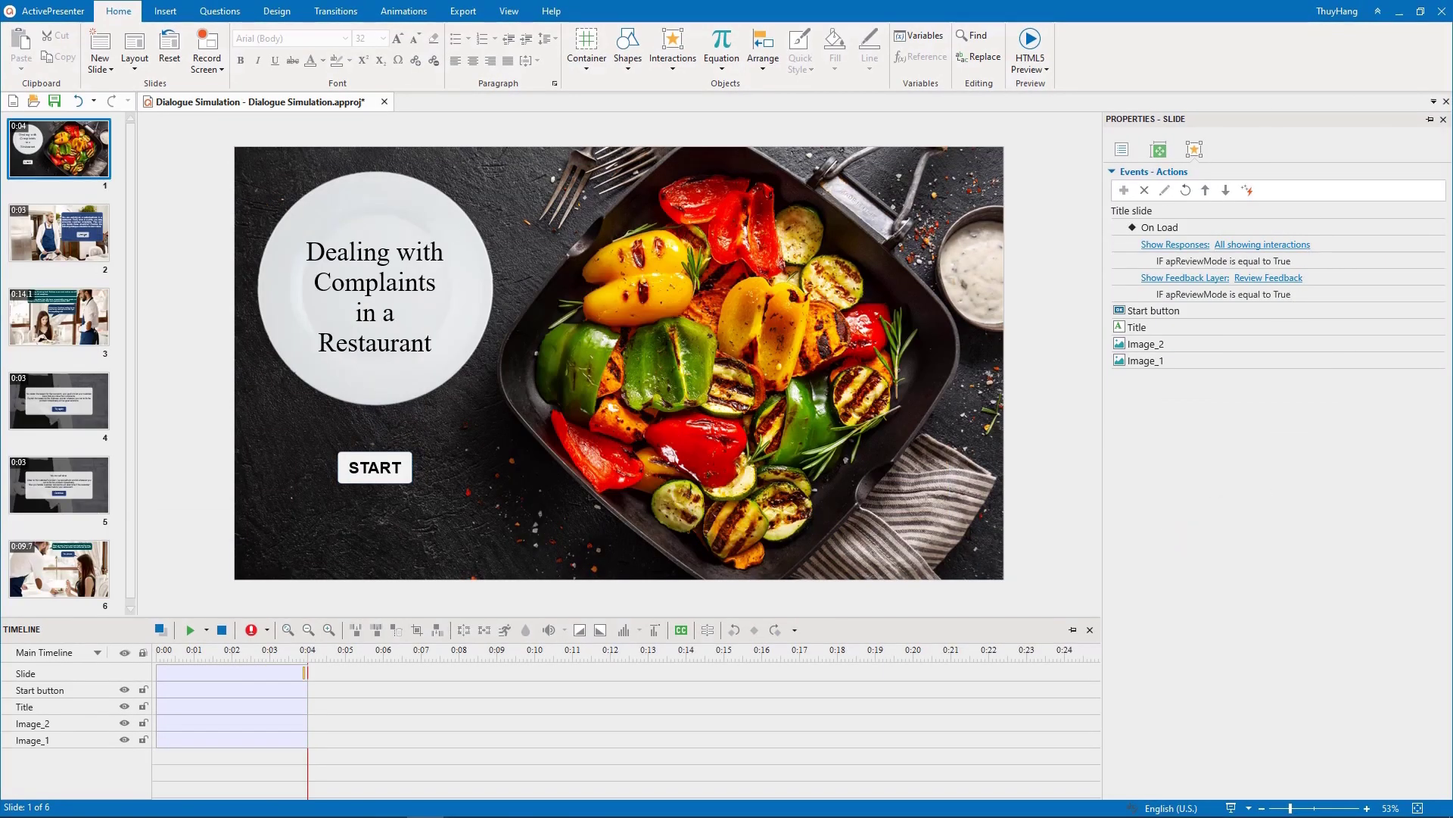
pyautogui.click(76, 235)
pyautogui.click(81, 318)
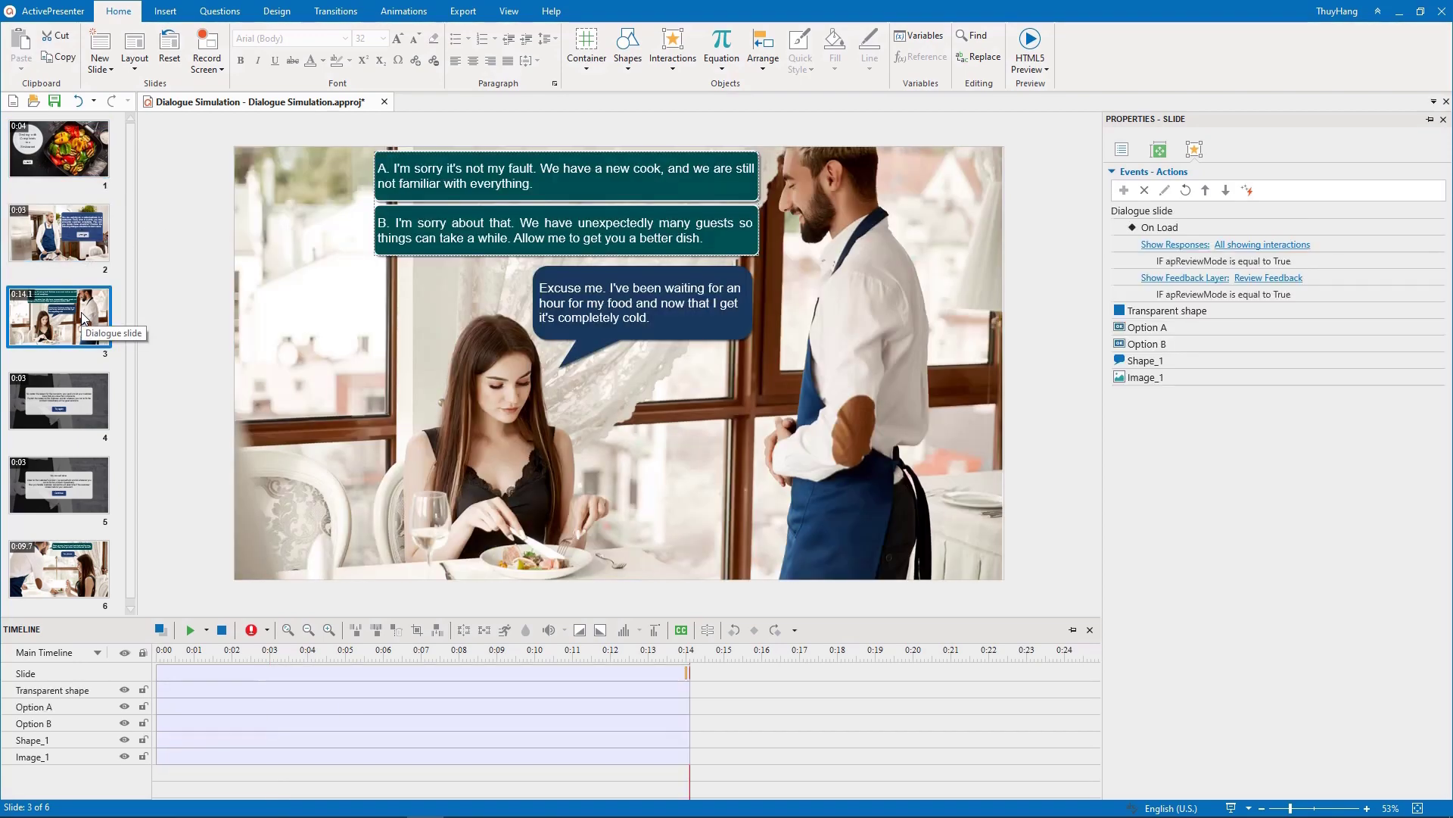
pyautogui.click(76, 413)
pyautogui.click(82, 485)
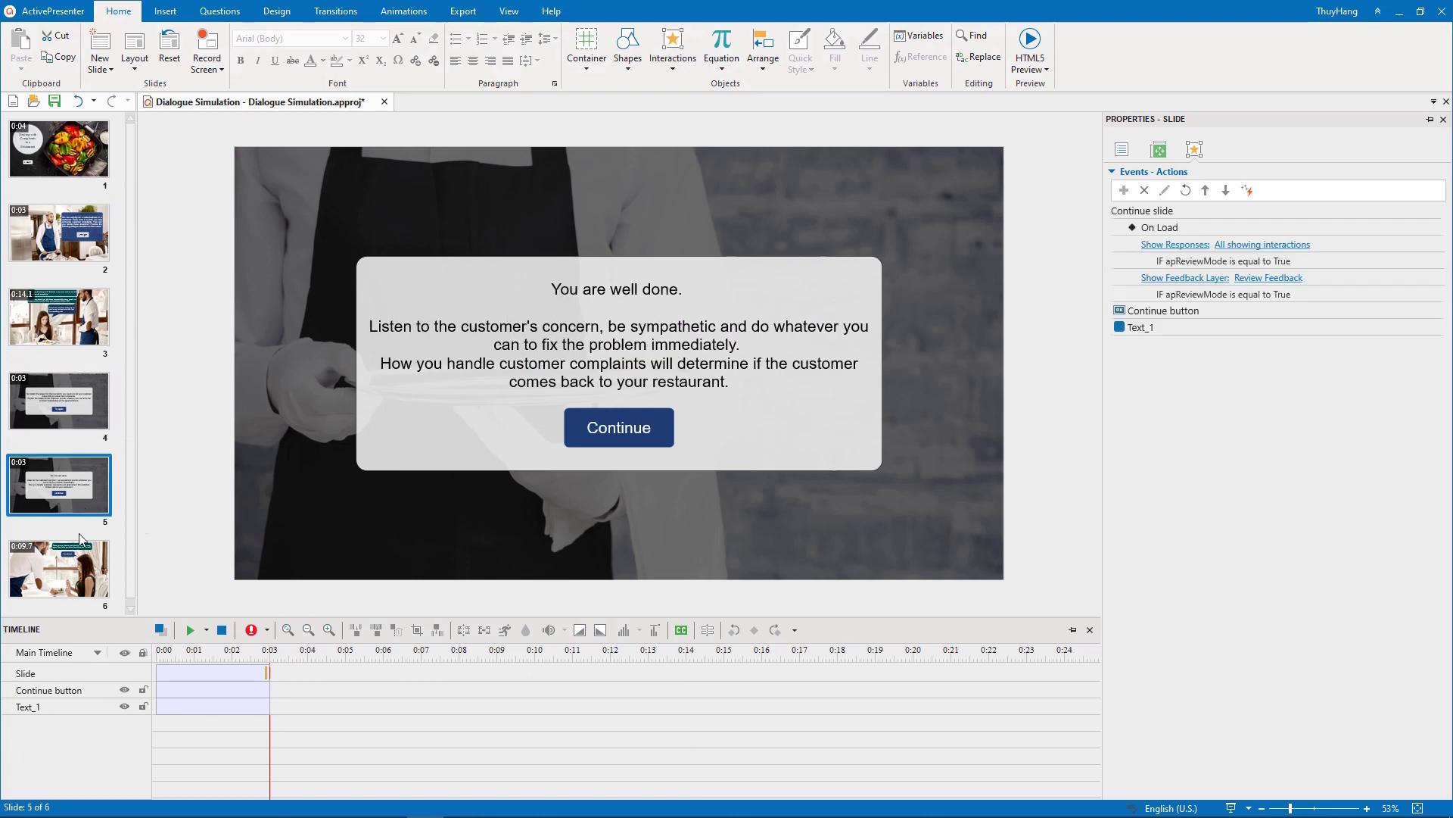
pyautogui.click(81, 568)
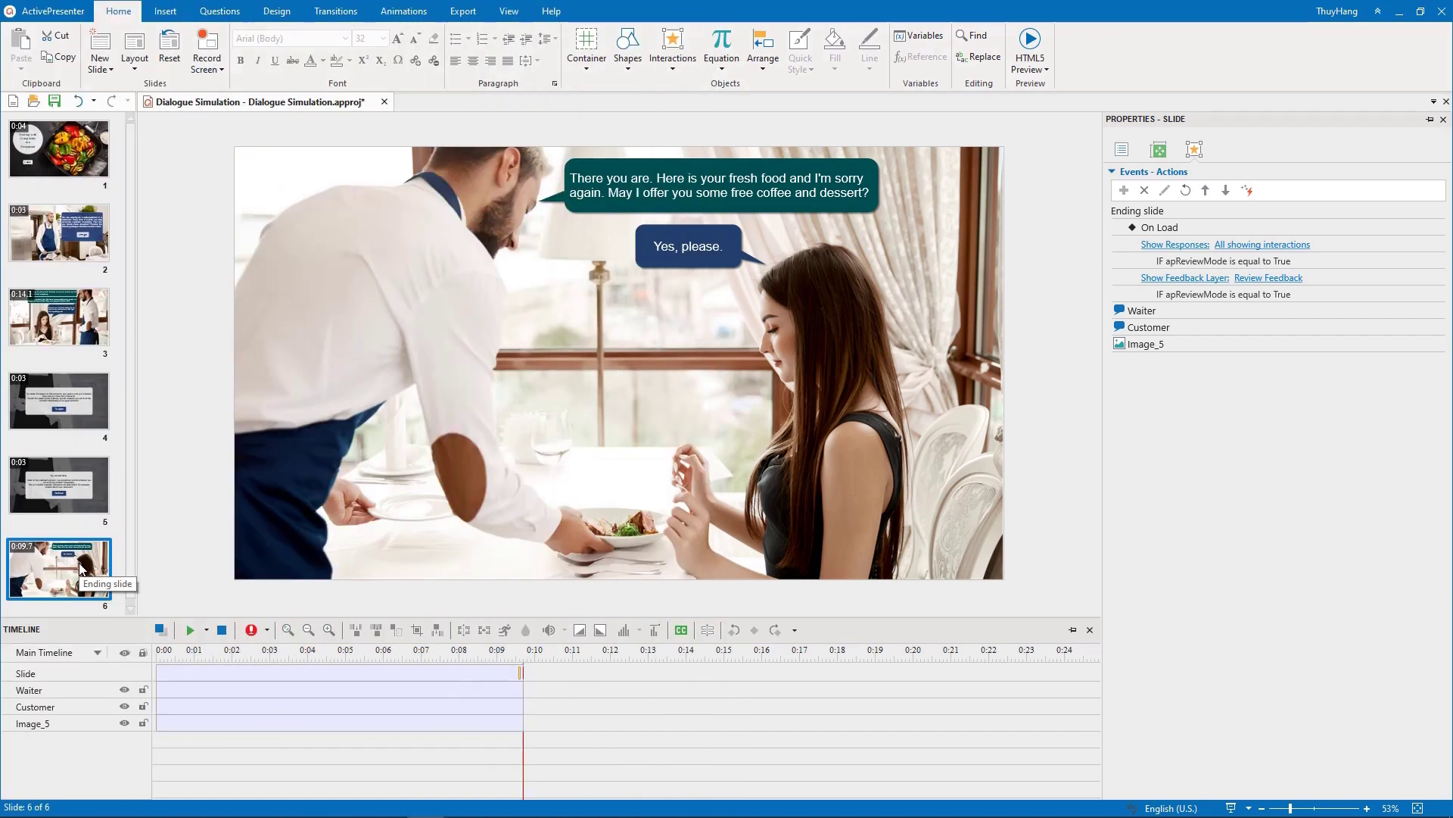
pyautogui.click(47, 168)
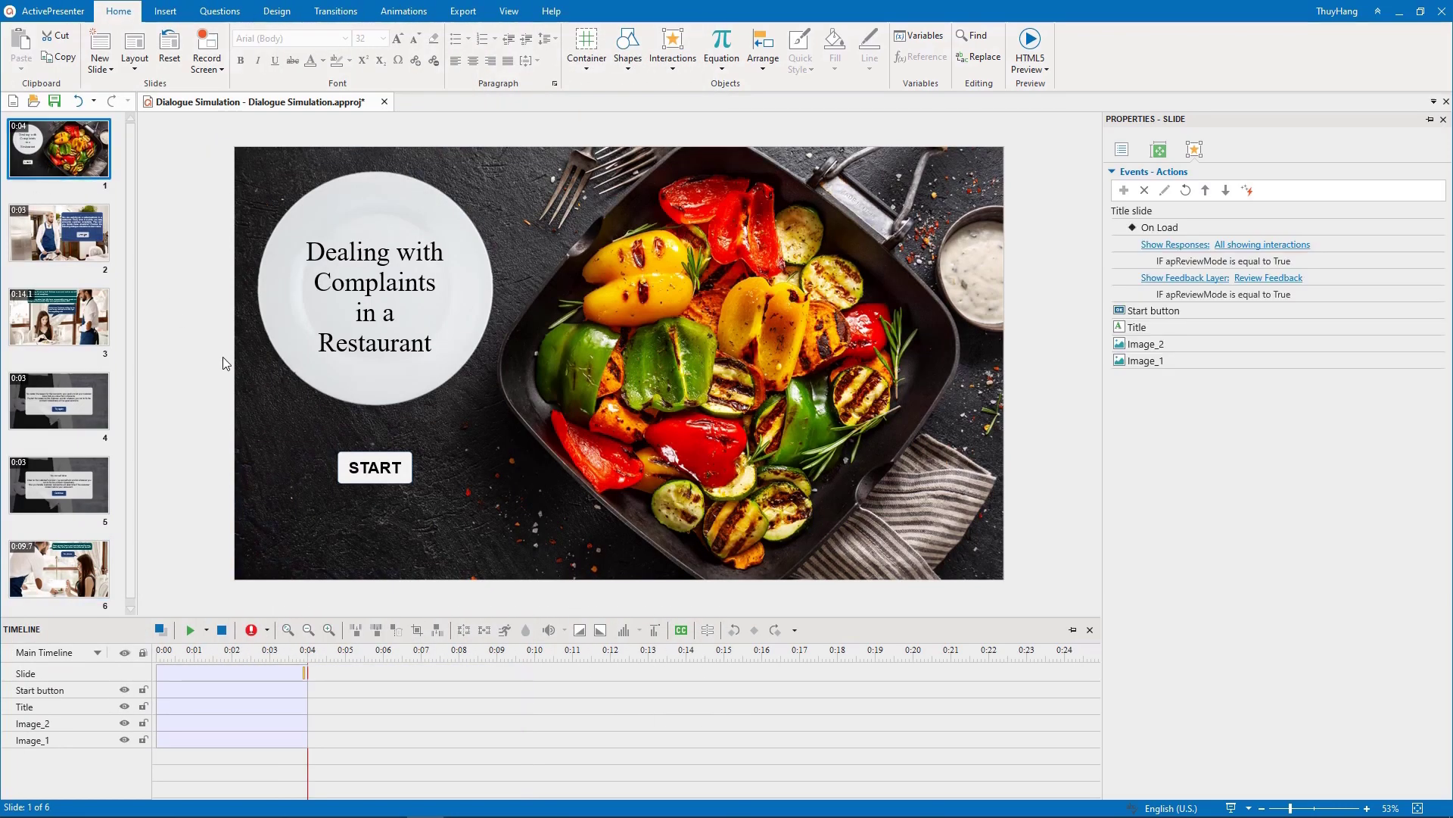
# Give the START button an On Click event that plays Mouse Click 2 and goes to the next slide.
pyautogui.click(374, 451)
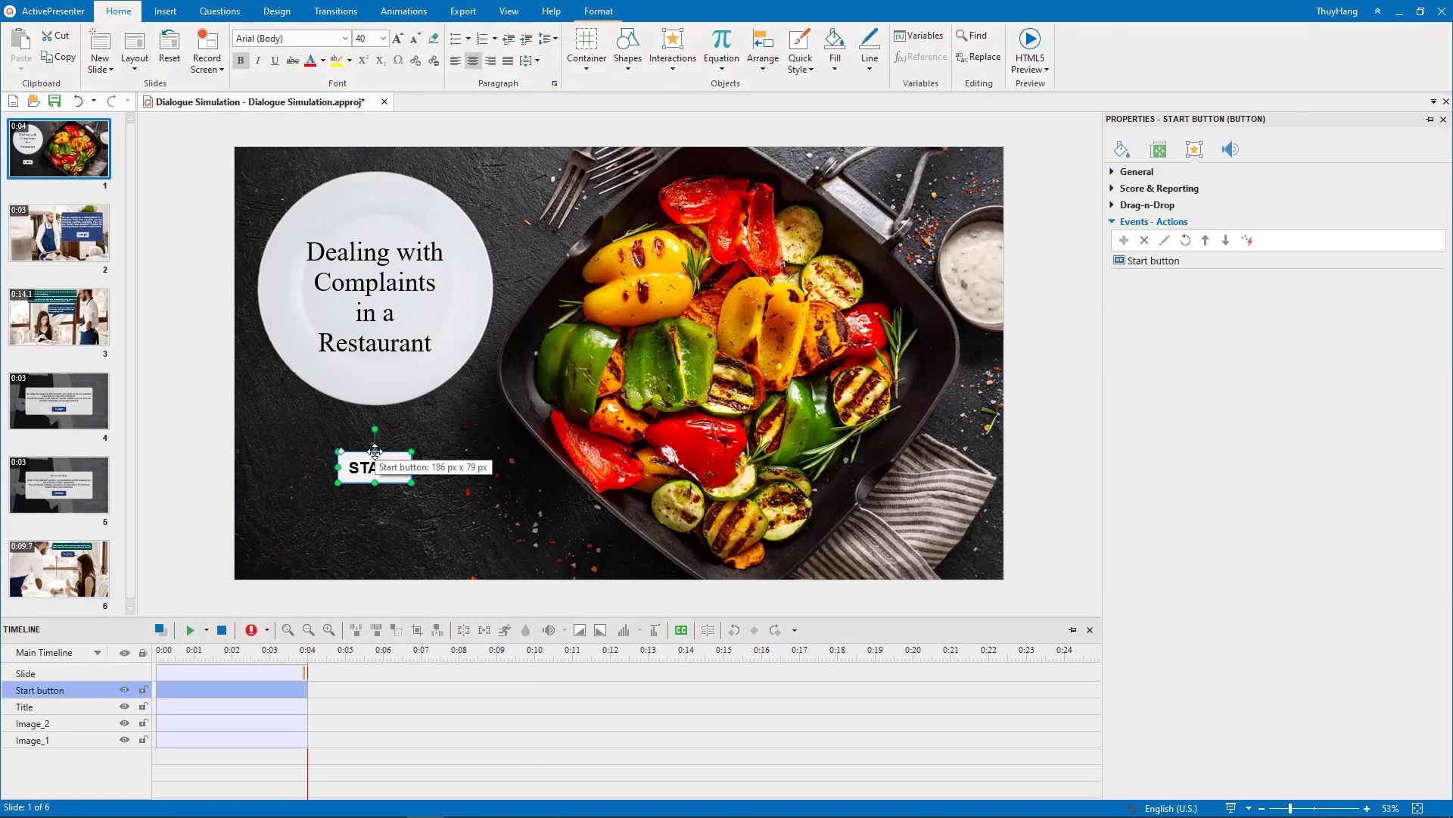
pyautogui.moveTo(1373, 263)
pyautogui.click(1432, 263)
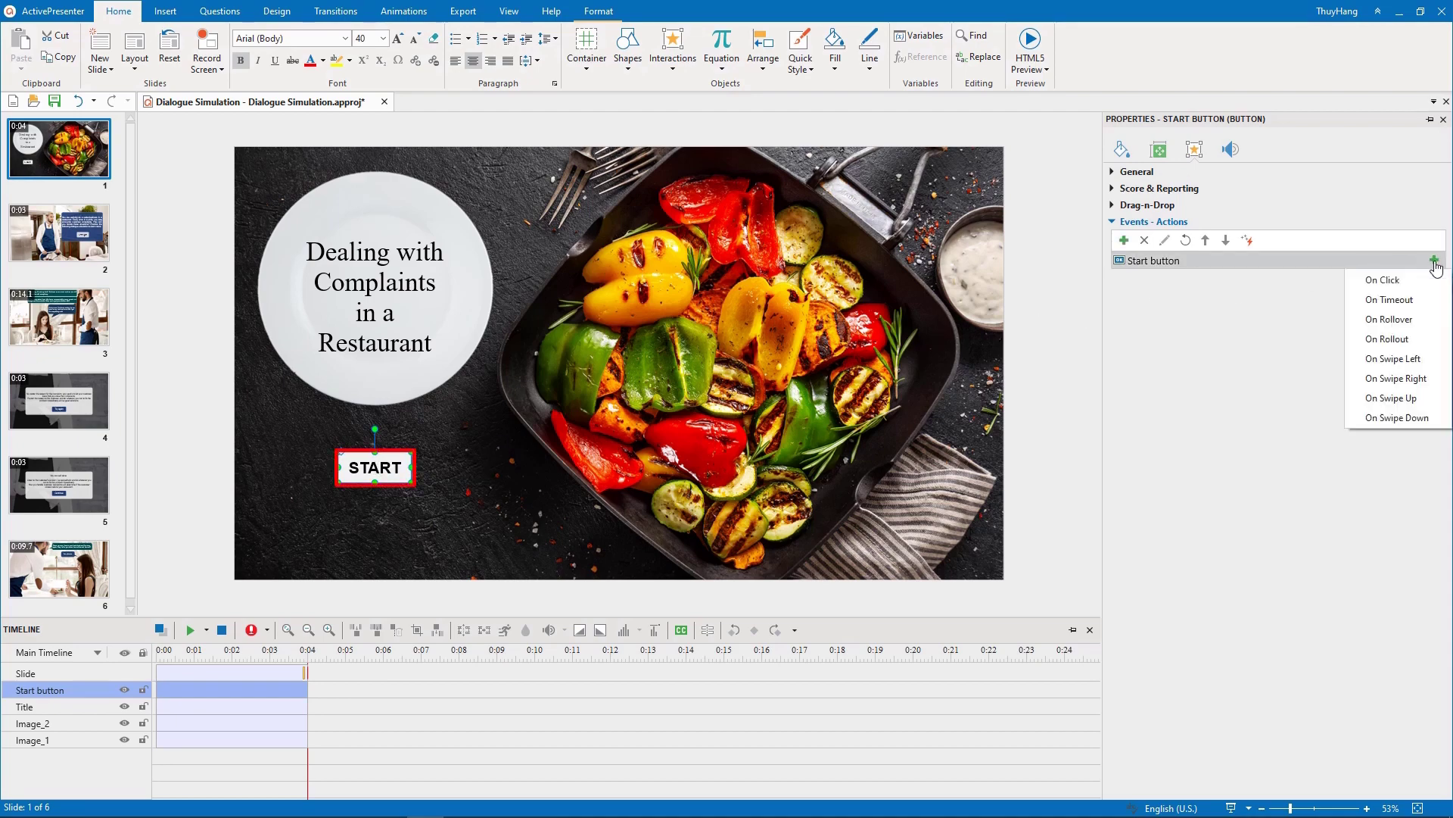
pyautogui.click(1379, 279)
pyautogui.click(1202, 296)
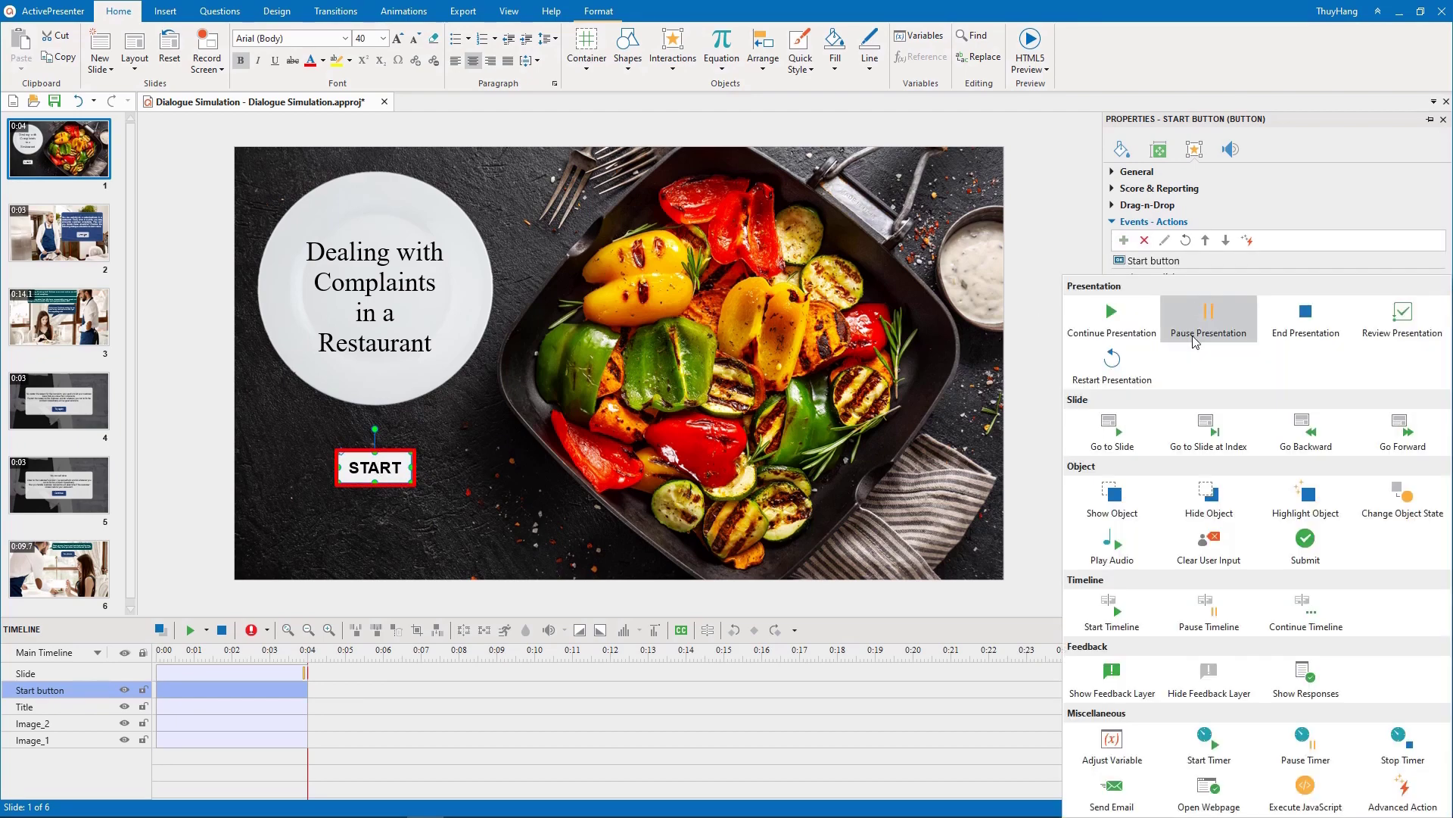
pyautogui.click(1133, 547)
pyautogui.click(1249, 296)
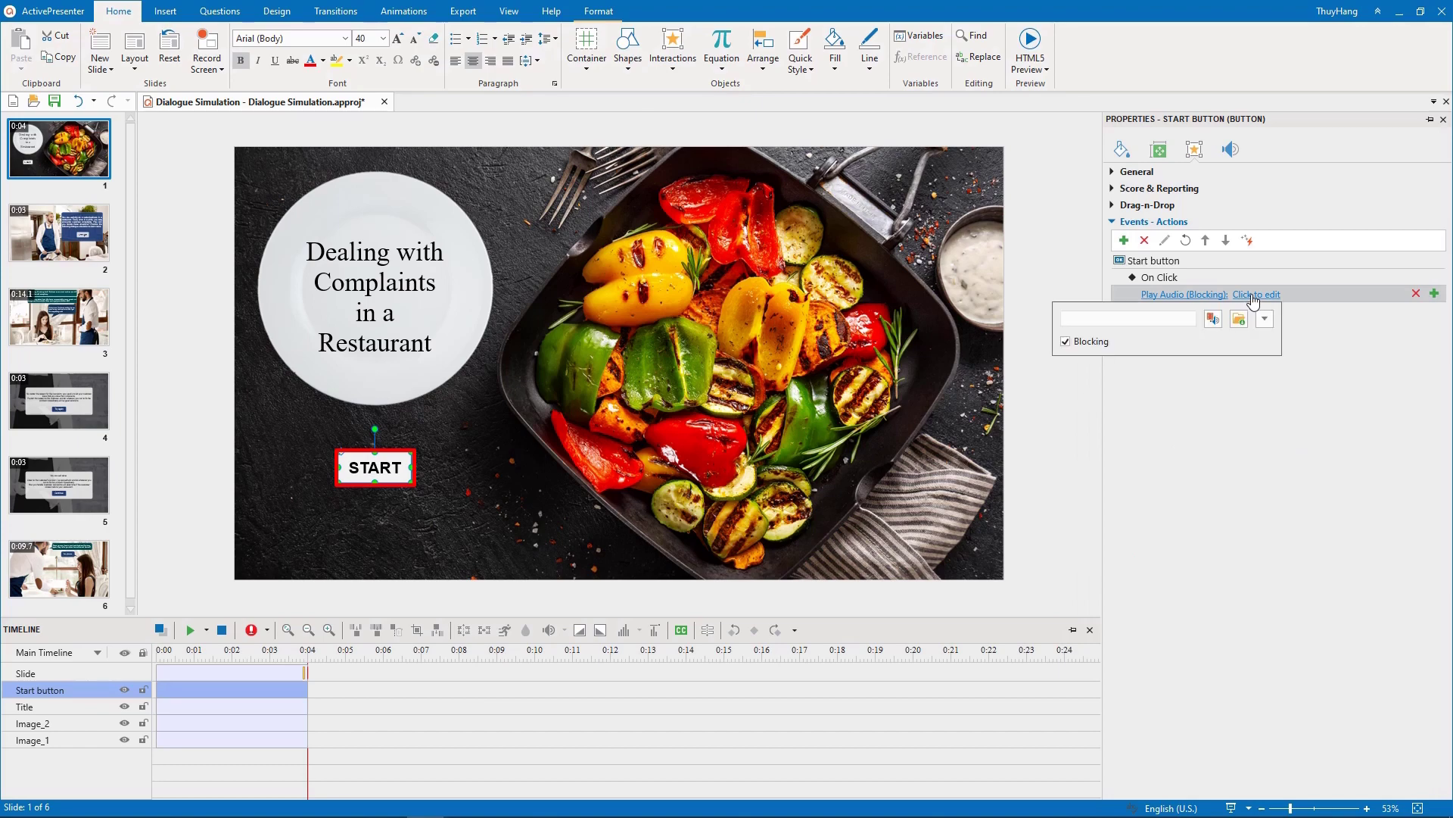
pyautogui.click(1264, 319)
pyautogui.click(1287, 380)
pyautogui.click(1288, 379)
pyautogui.click(1434, 293)
pyautogui.click(1404, 432)
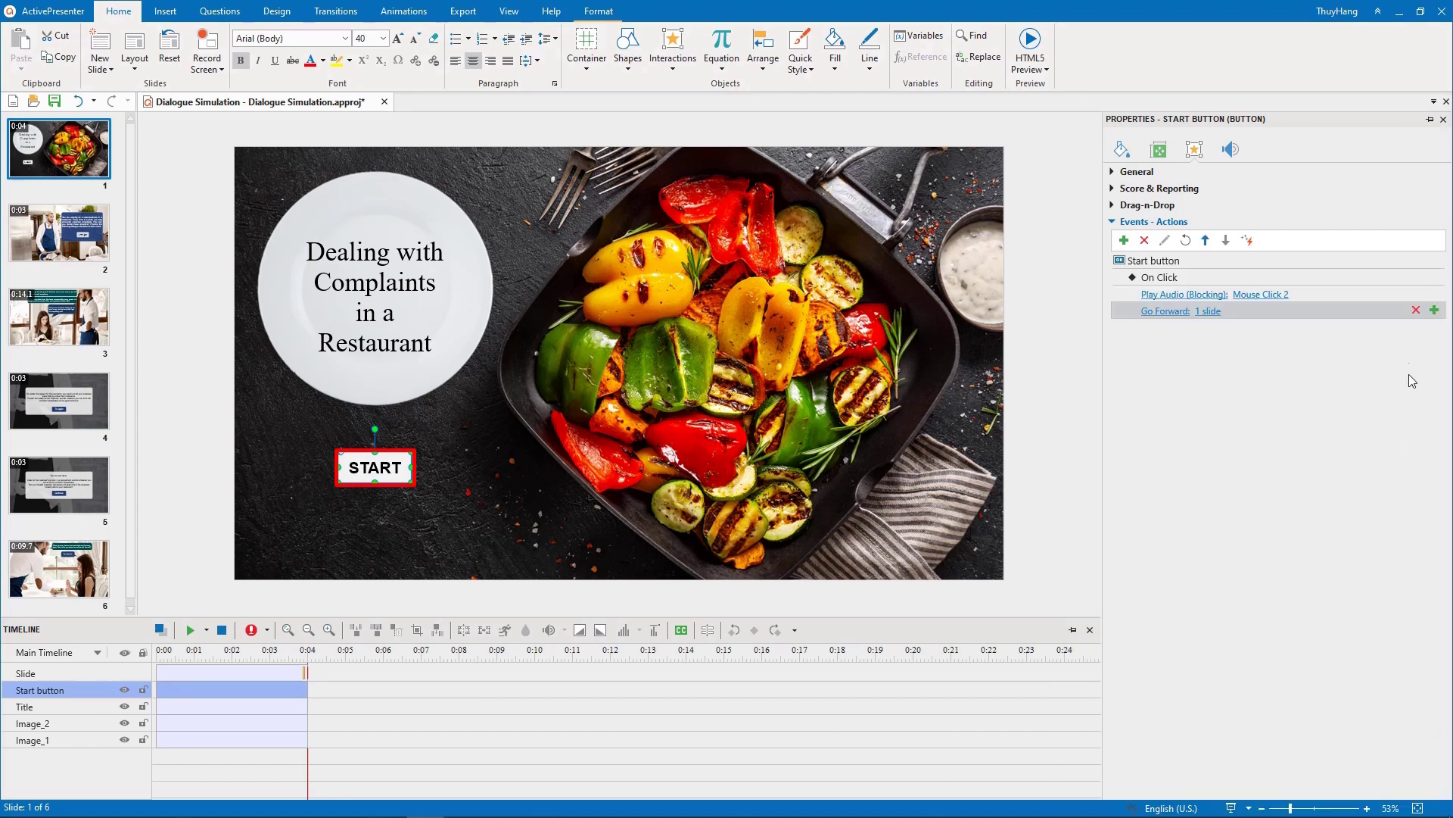
# Add an On Rollover Highlight Object action targeting the Start button.
pyautogui.click(1433, 260)
pyautogui.click(1415, 318)
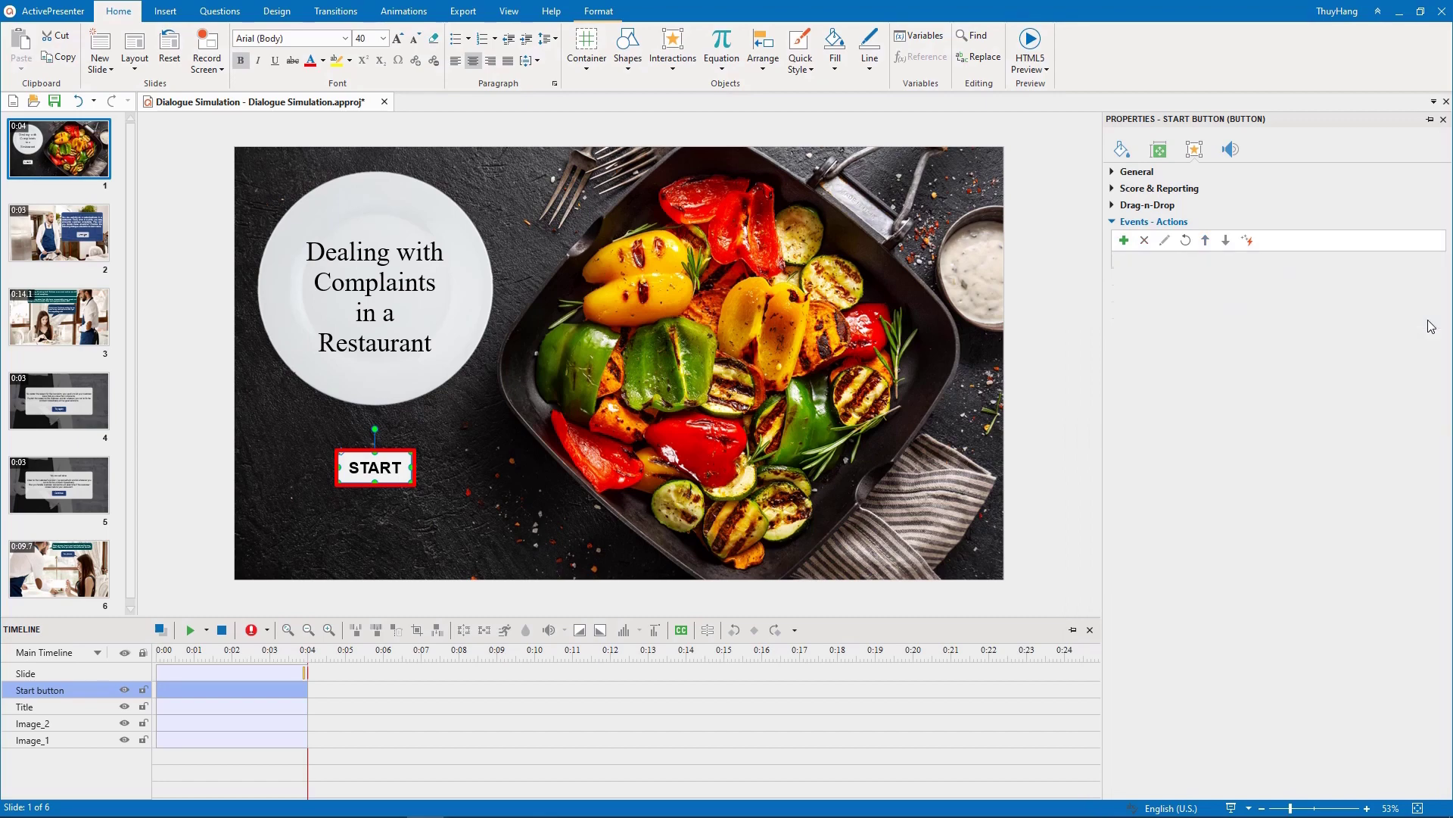
pyautogui.click(1193, 347)
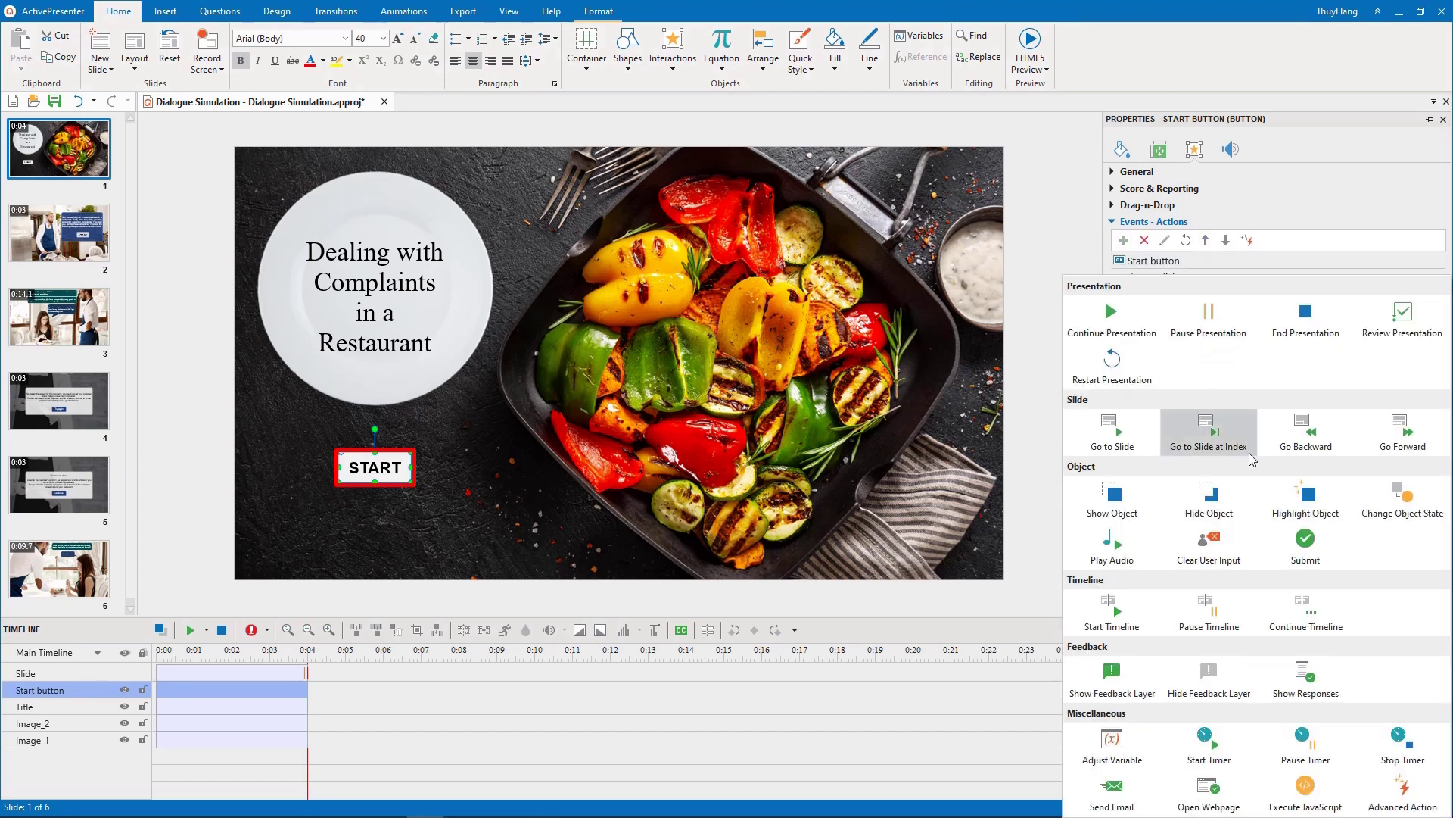
pyautogui.click(1290, 506)
pyautogui.click(1279, 347)
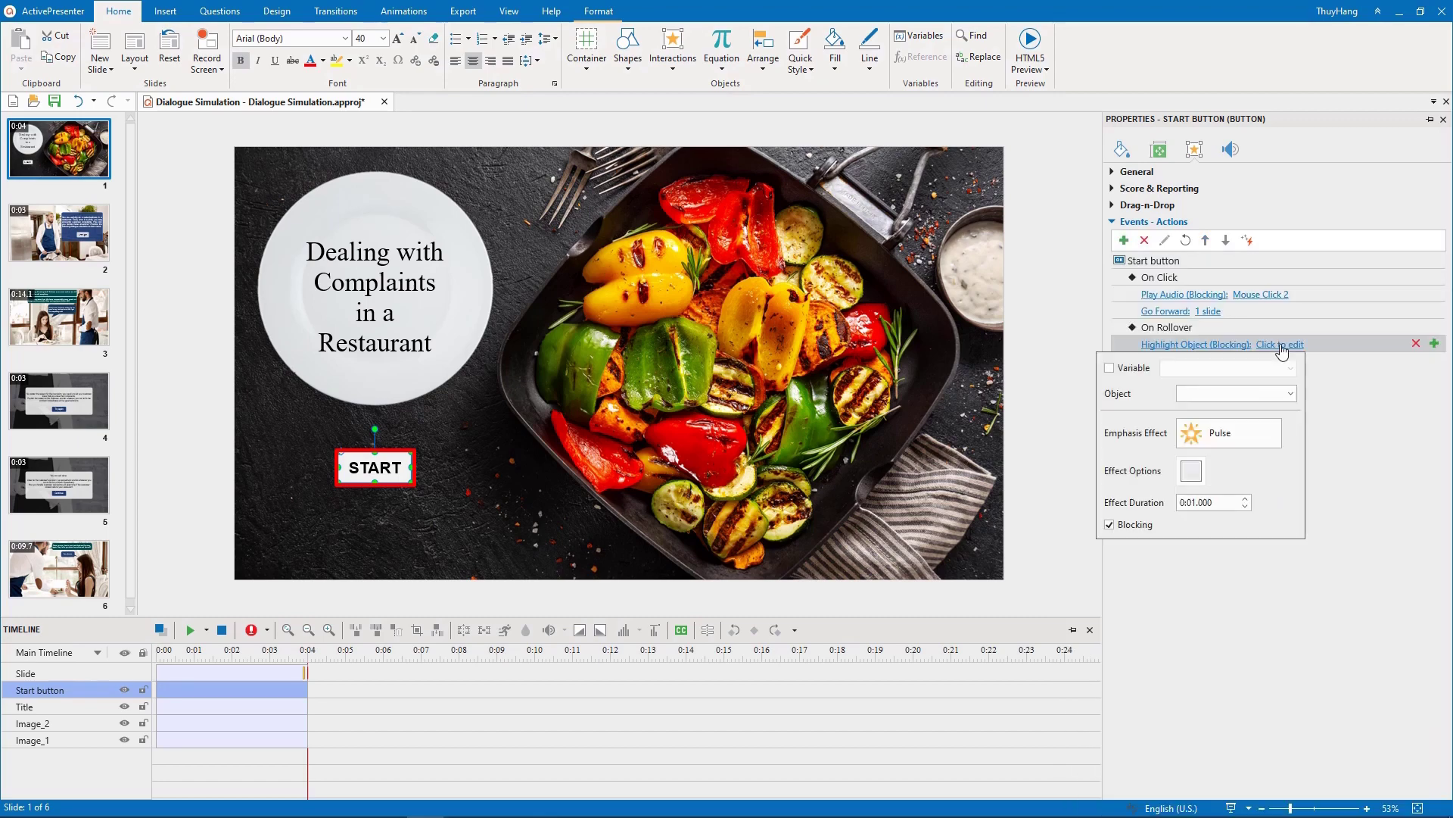
pyautogui.click(1280, 394)
pyautogui.click(1278, 412)
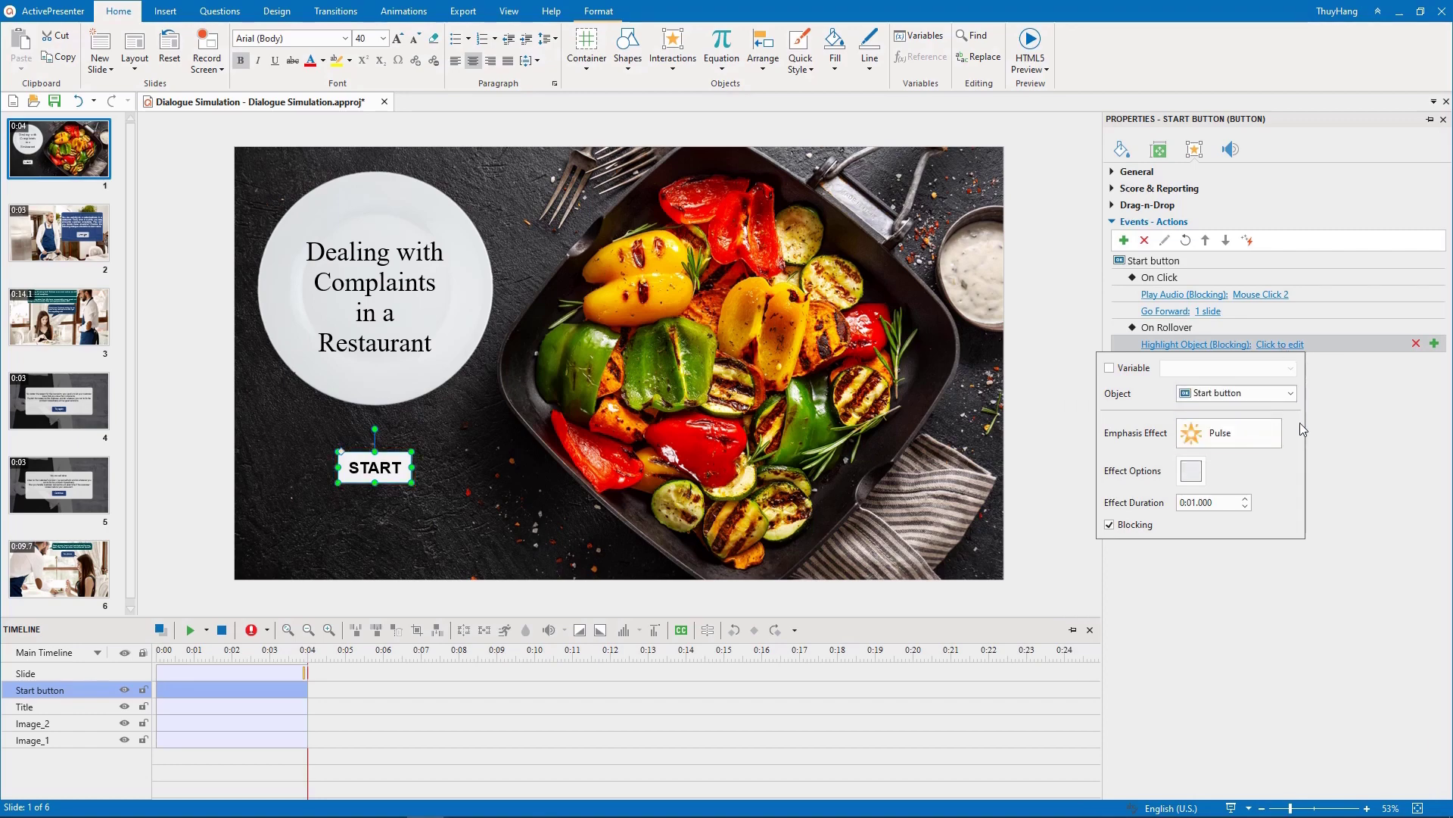
pyautogui.click(1338, 448)
# Copy the Start button's On Click event and paste it onto slide 2's Let's go! button.
pyautogui.rightClick(1372, 278)
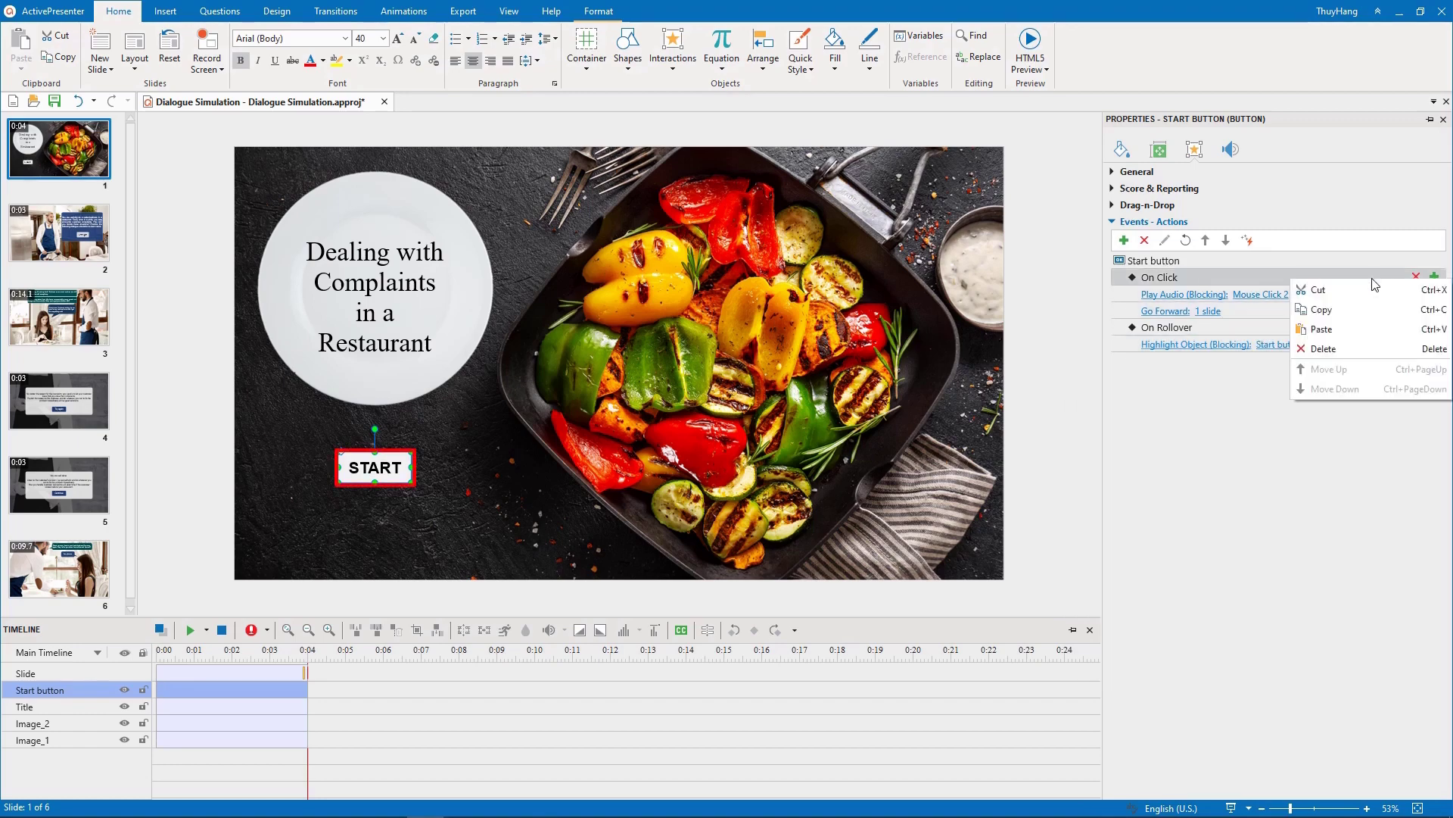
pyautogui.click(1370, 307)
pyautogui.click(82, 241)
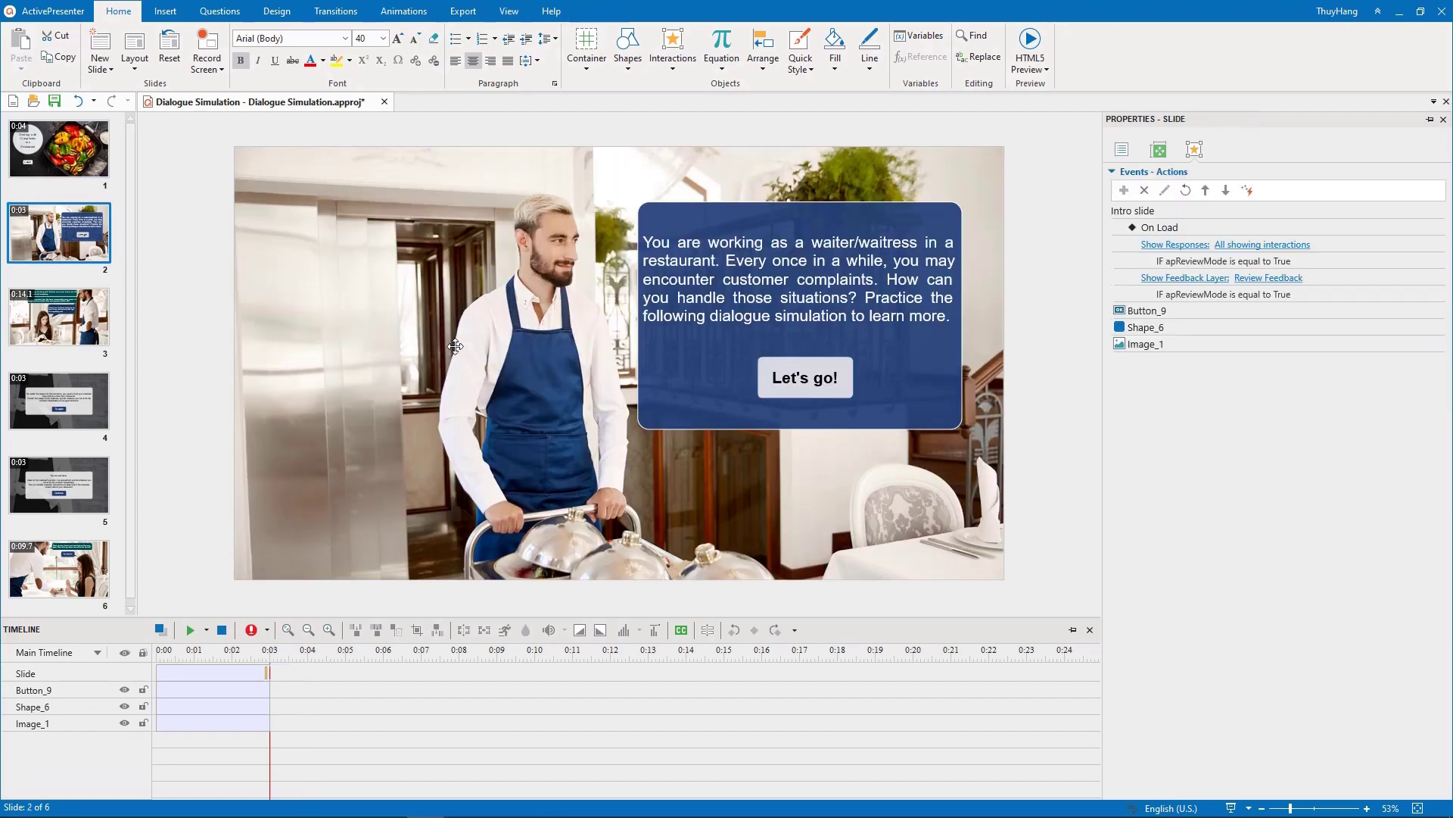
pyautogui.click(808, 378)
pyautogui.rightClick(1293, 268)
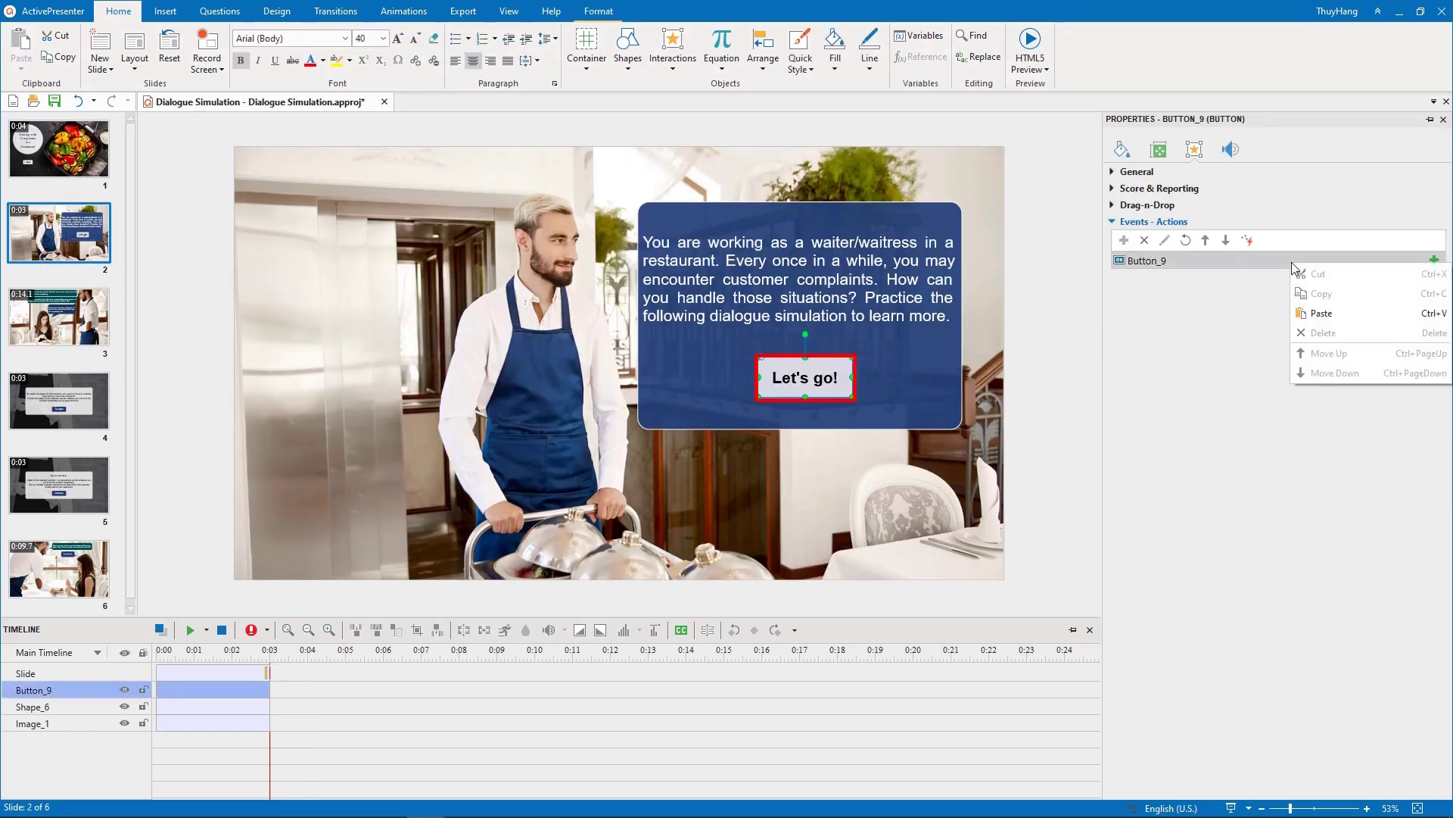
pyautogui.click(1324, 314)
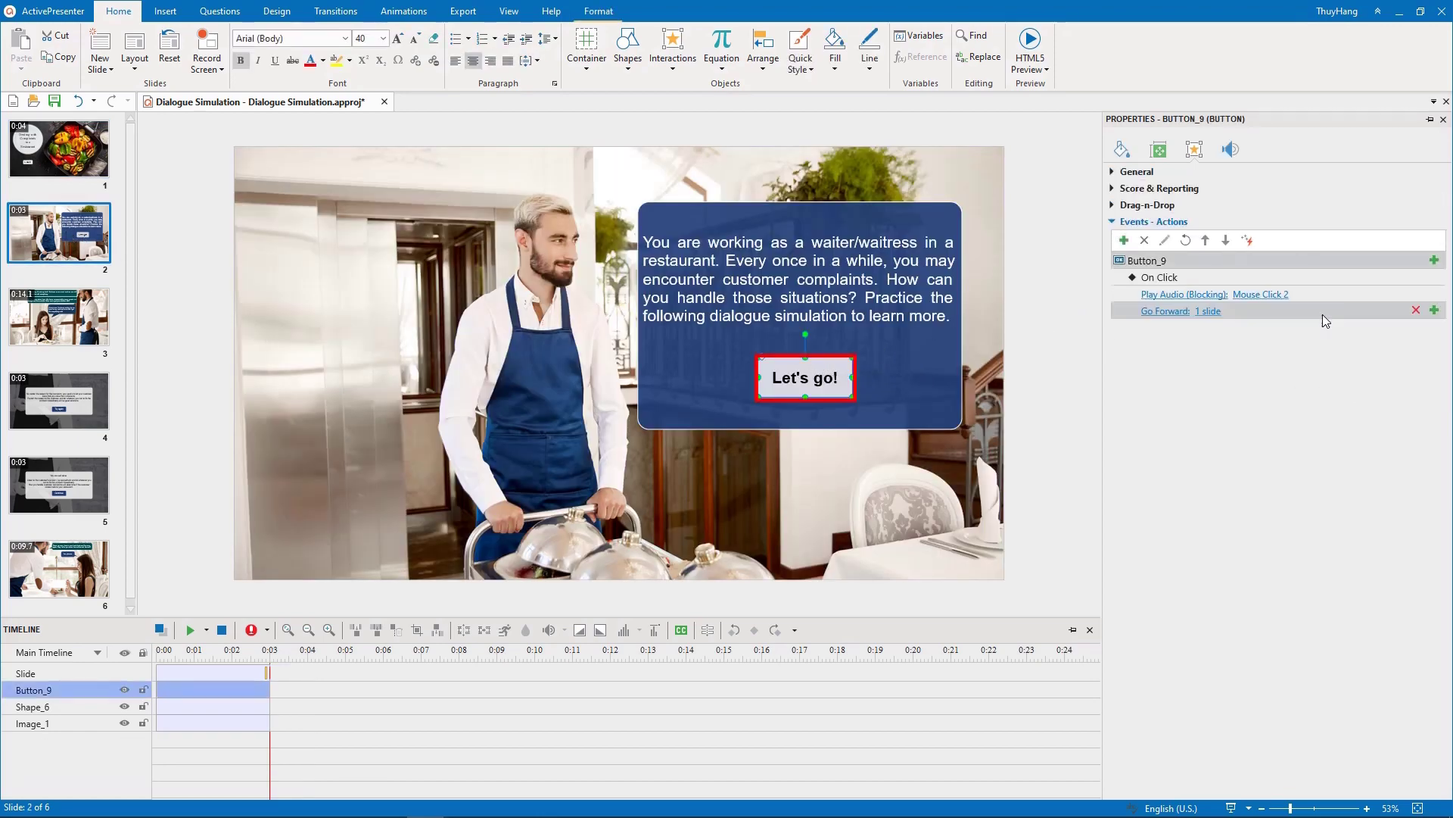
# Add an On Rollover Highlight Object action targeting Button_9, then open slide 3.
pyautogui.click(1433, 259)
pyautogui.click(1385, 321)
pyautogui.click(1189, 343)
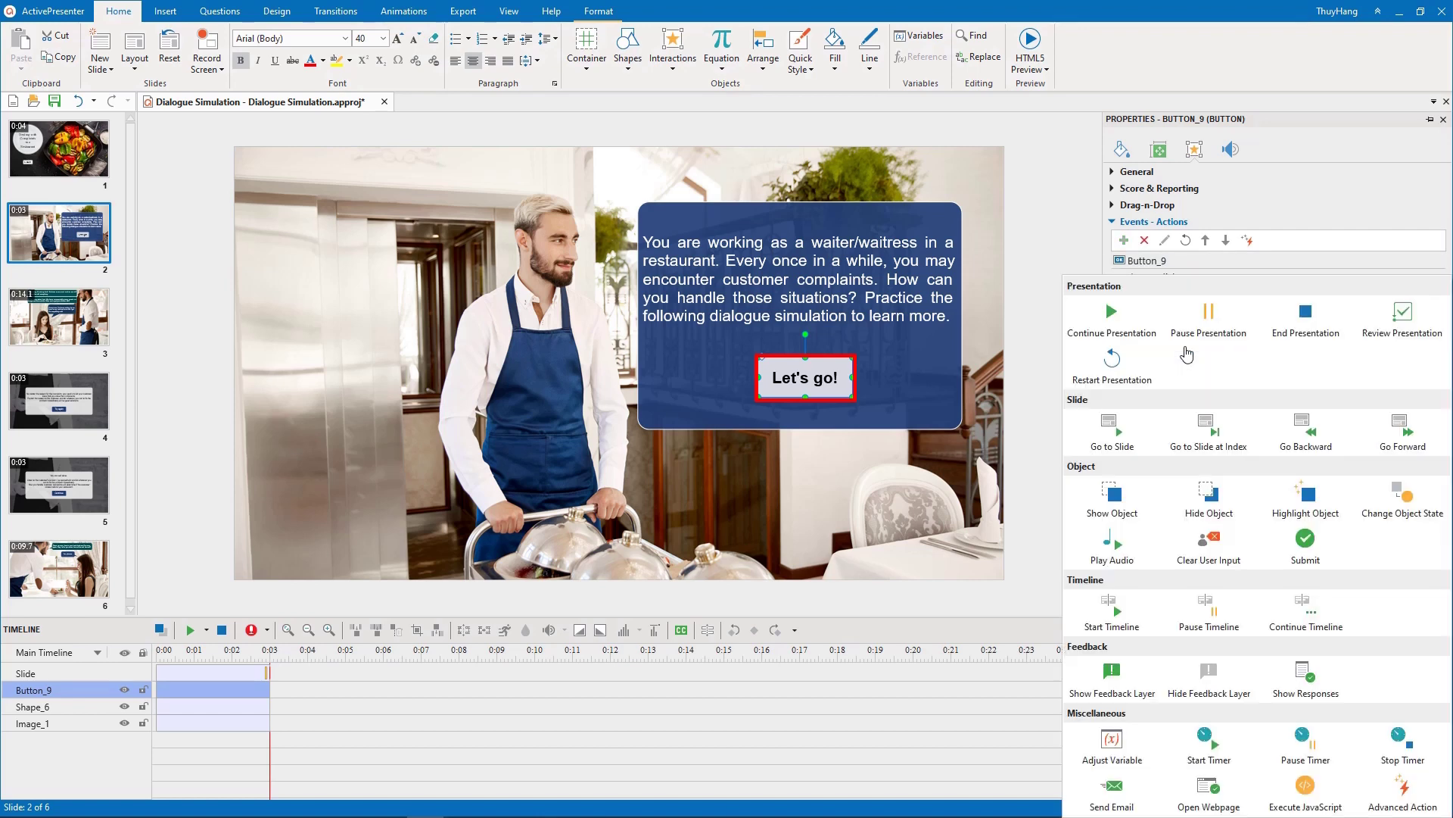
pyautogui.click(1269, 506)
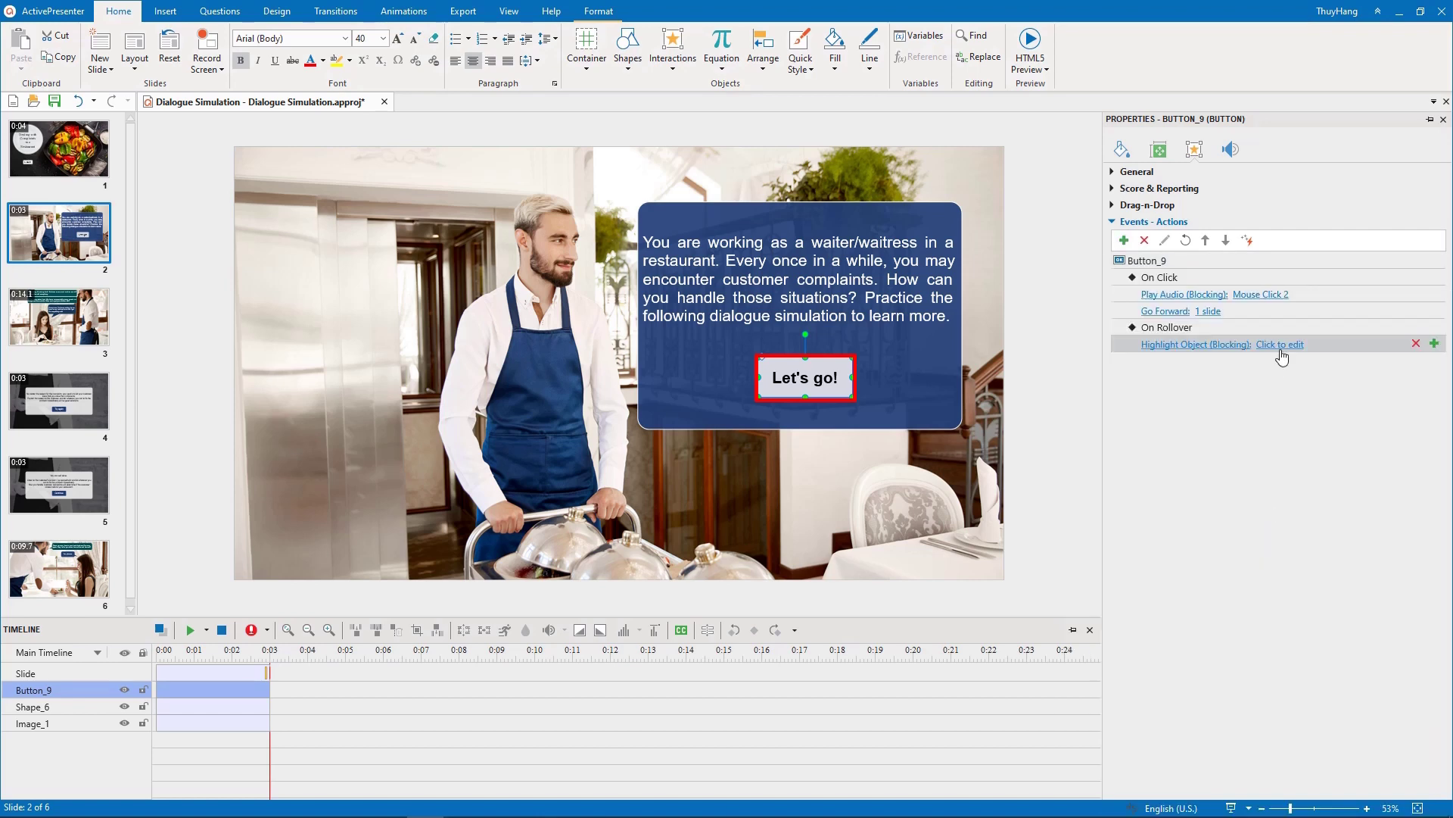
pyautogui.click(1280, 345)
pyautogui.click(1290, 392)
pyautogui.click(1272, 405)
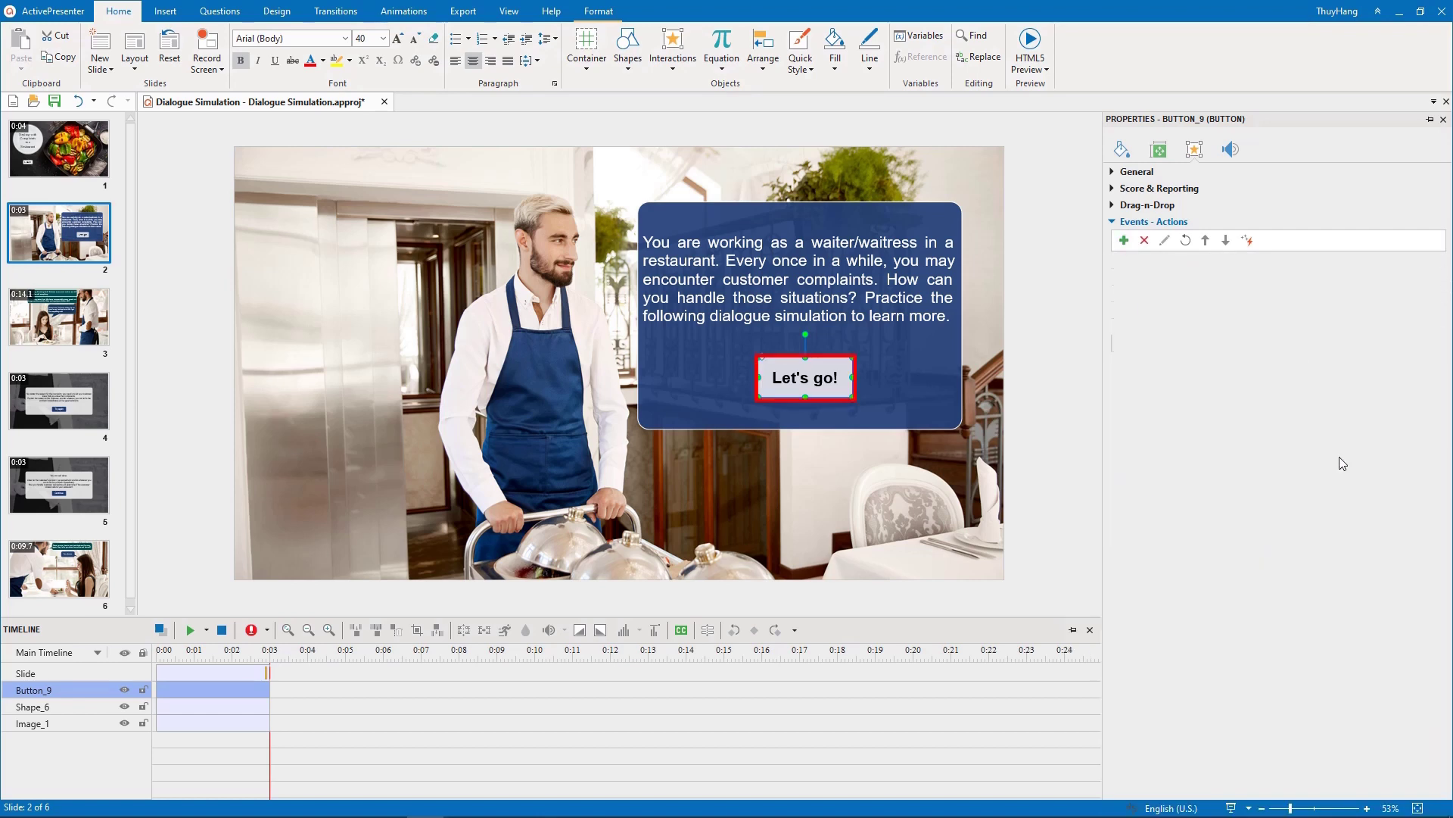
pyautogui.click(40, 309)
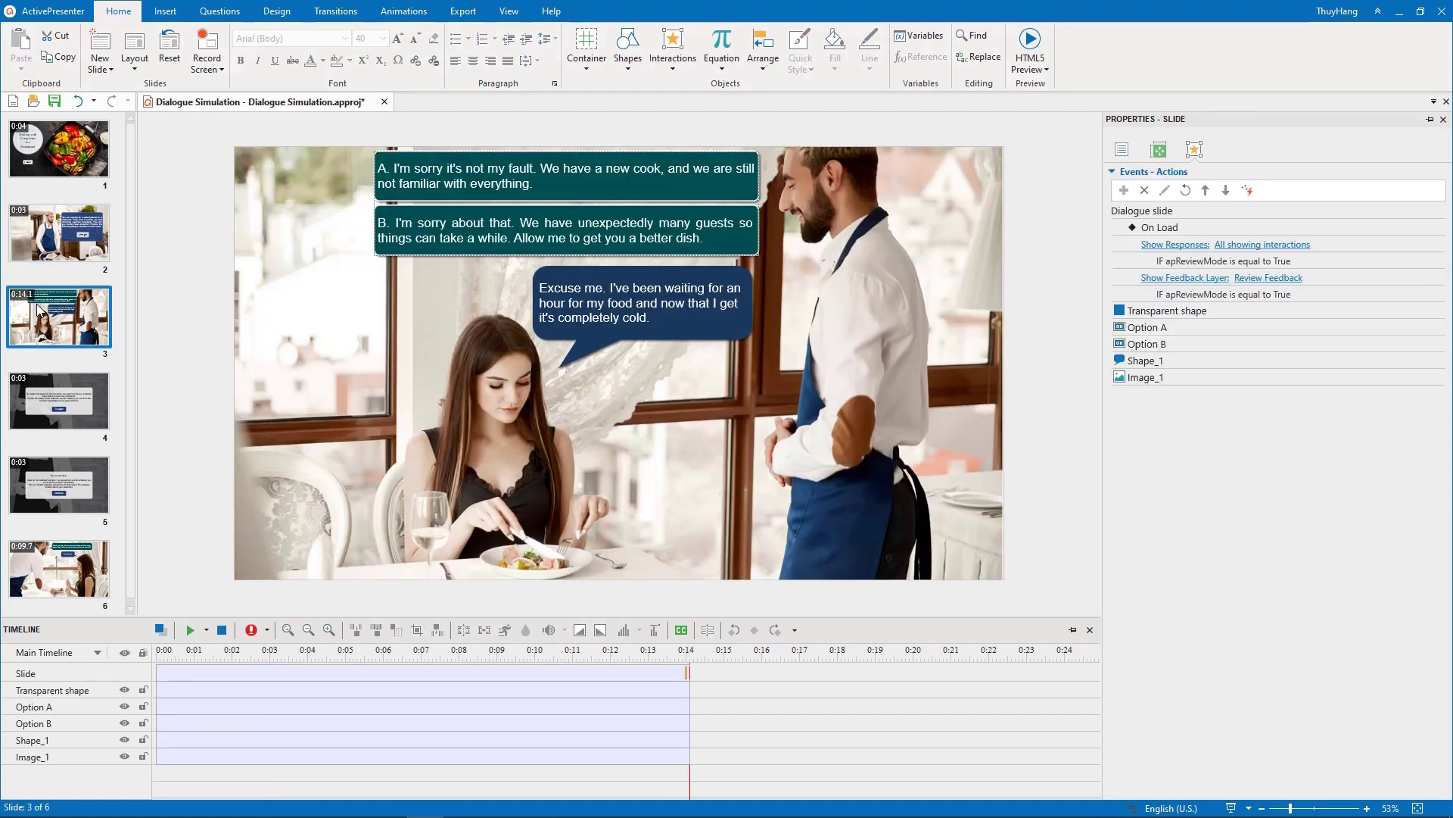
# Confirm the transparent shape's fill opacity is 0 and drag it down to cover the woman.
pyautogui.click(467, 742)
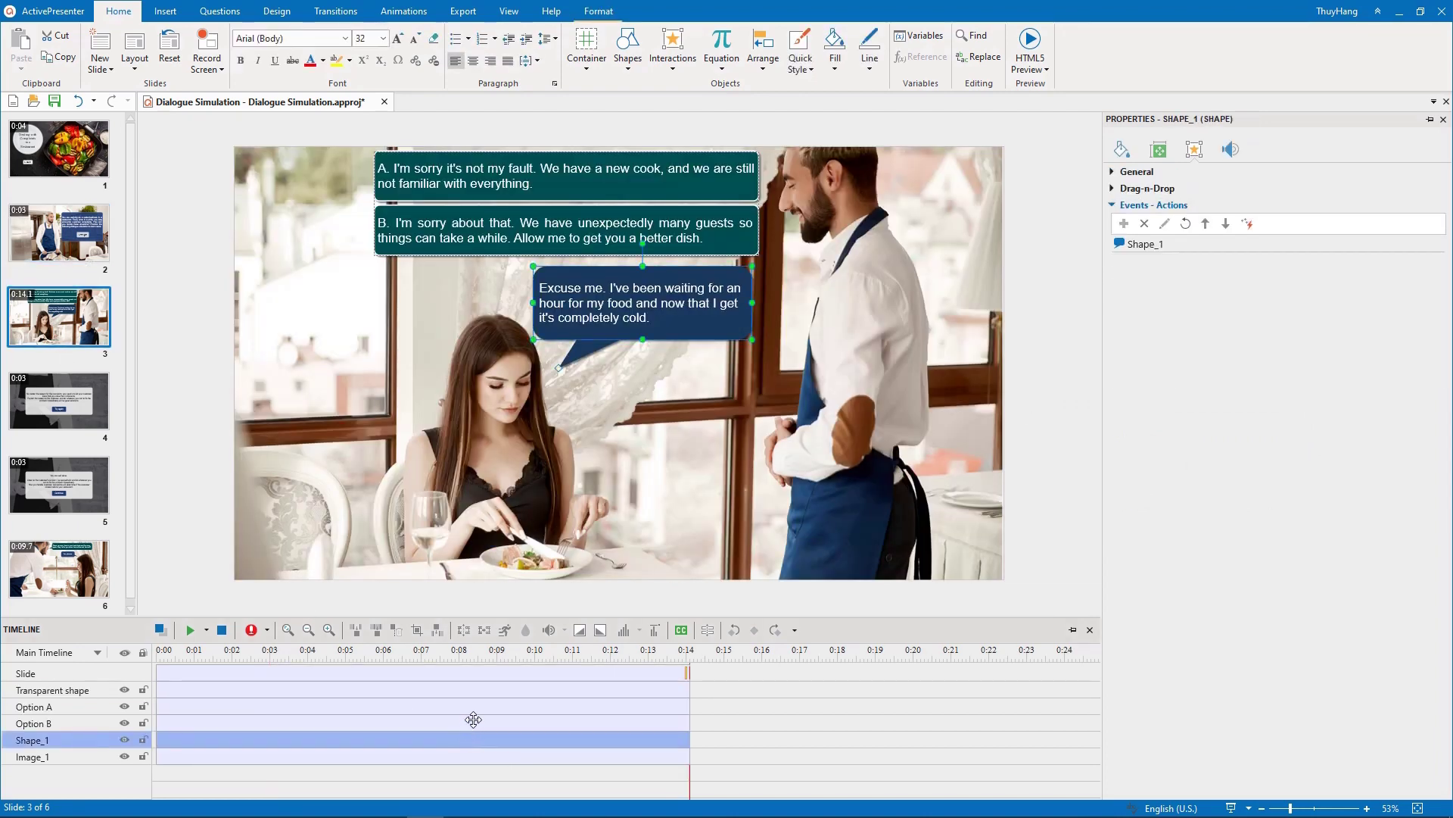
pyautogui.click(474, 723)
pyautogui.click(480, 704)
pyautogui.click(481, 690)
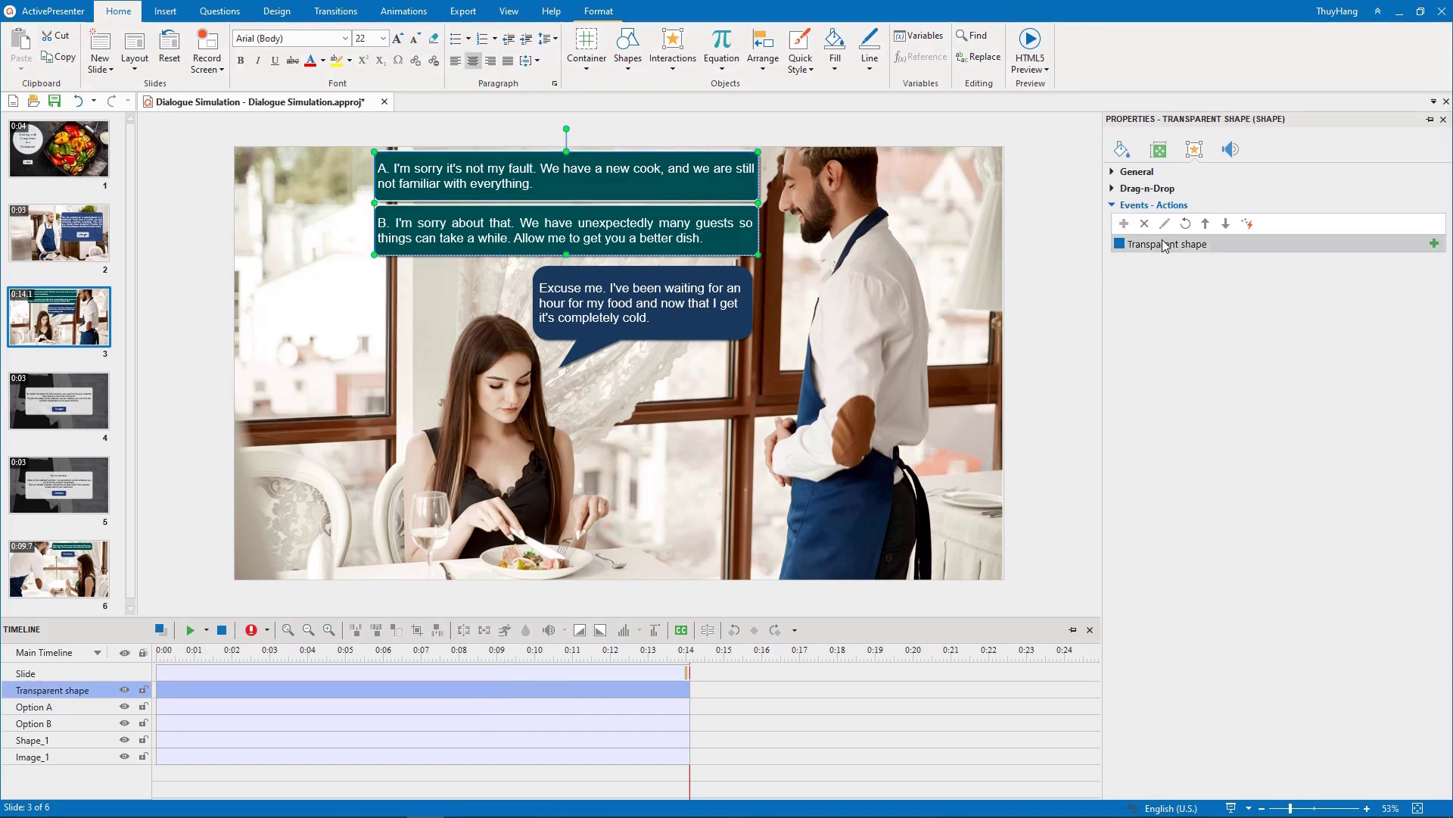
pyautogui.click(1124, 151)
pyautogui.moveTo(1165, 312); pyautogui.dragTo(1144, 338)
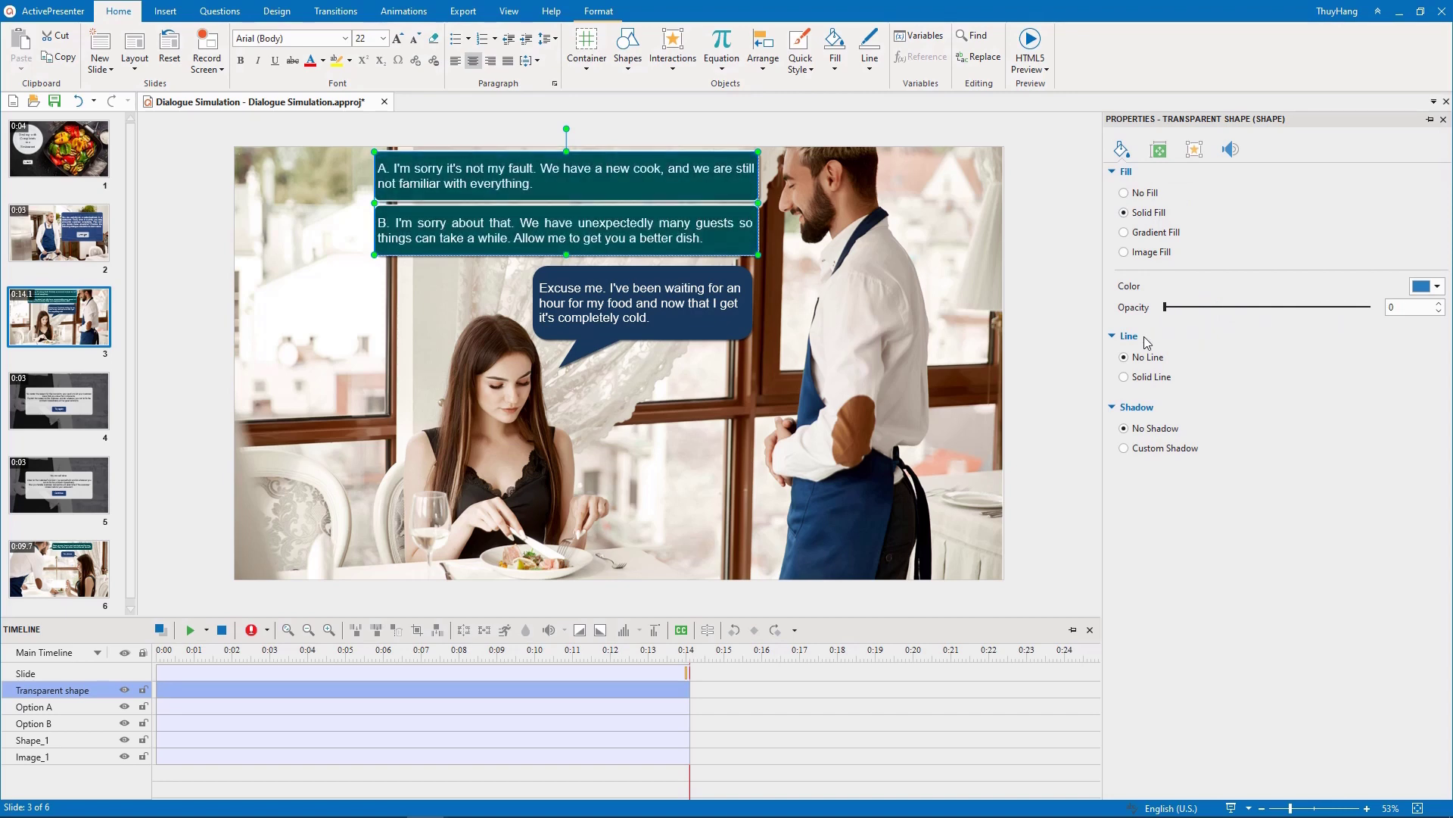
pyautogui.moveTo(502, 195); pyautogui.dragTo(492, 391)
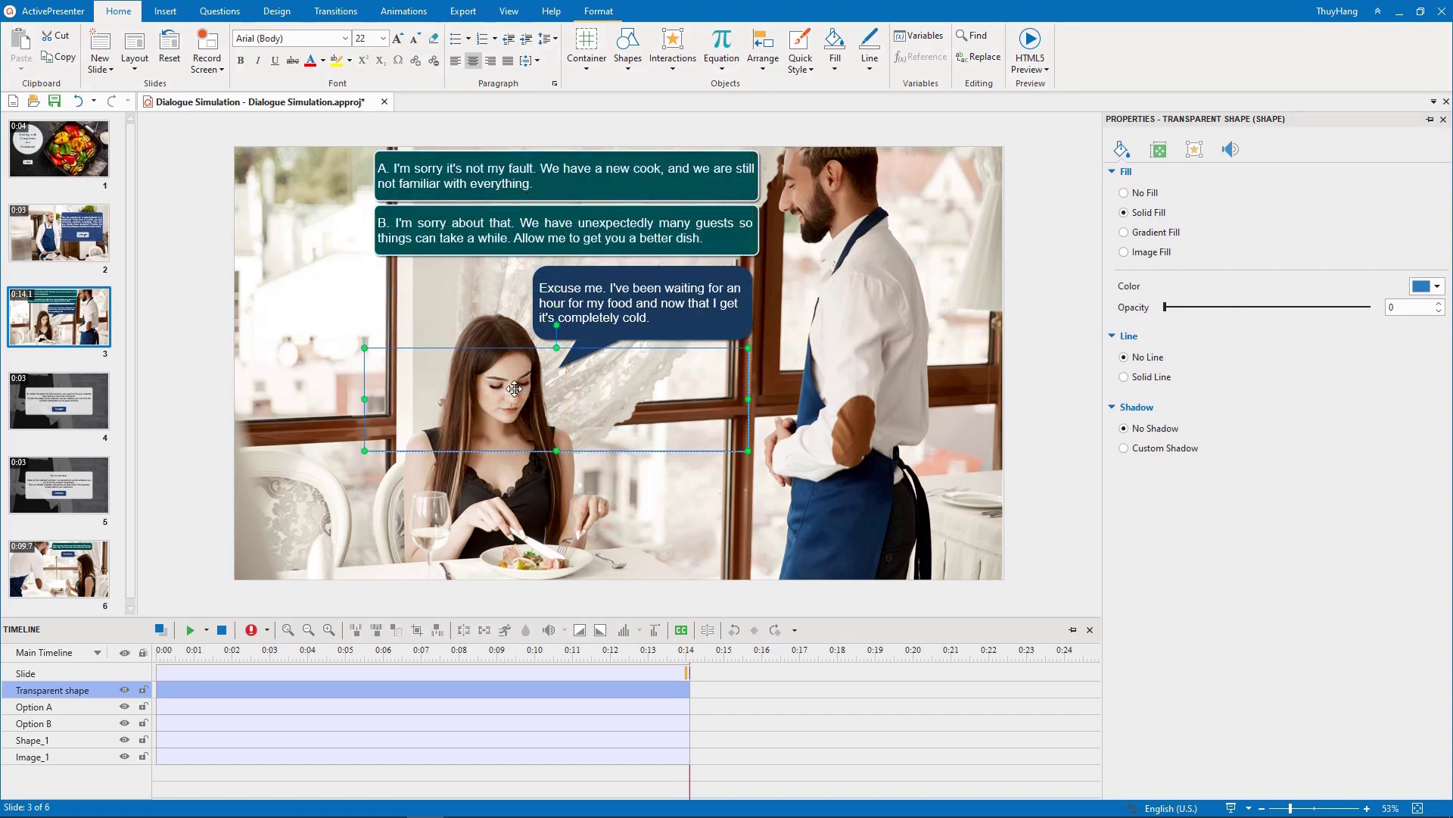
# Generate text-to-speech audio of the speech bubble's text in the en-US-Wavenet-F voice.
pyautogui.click(658, 322)
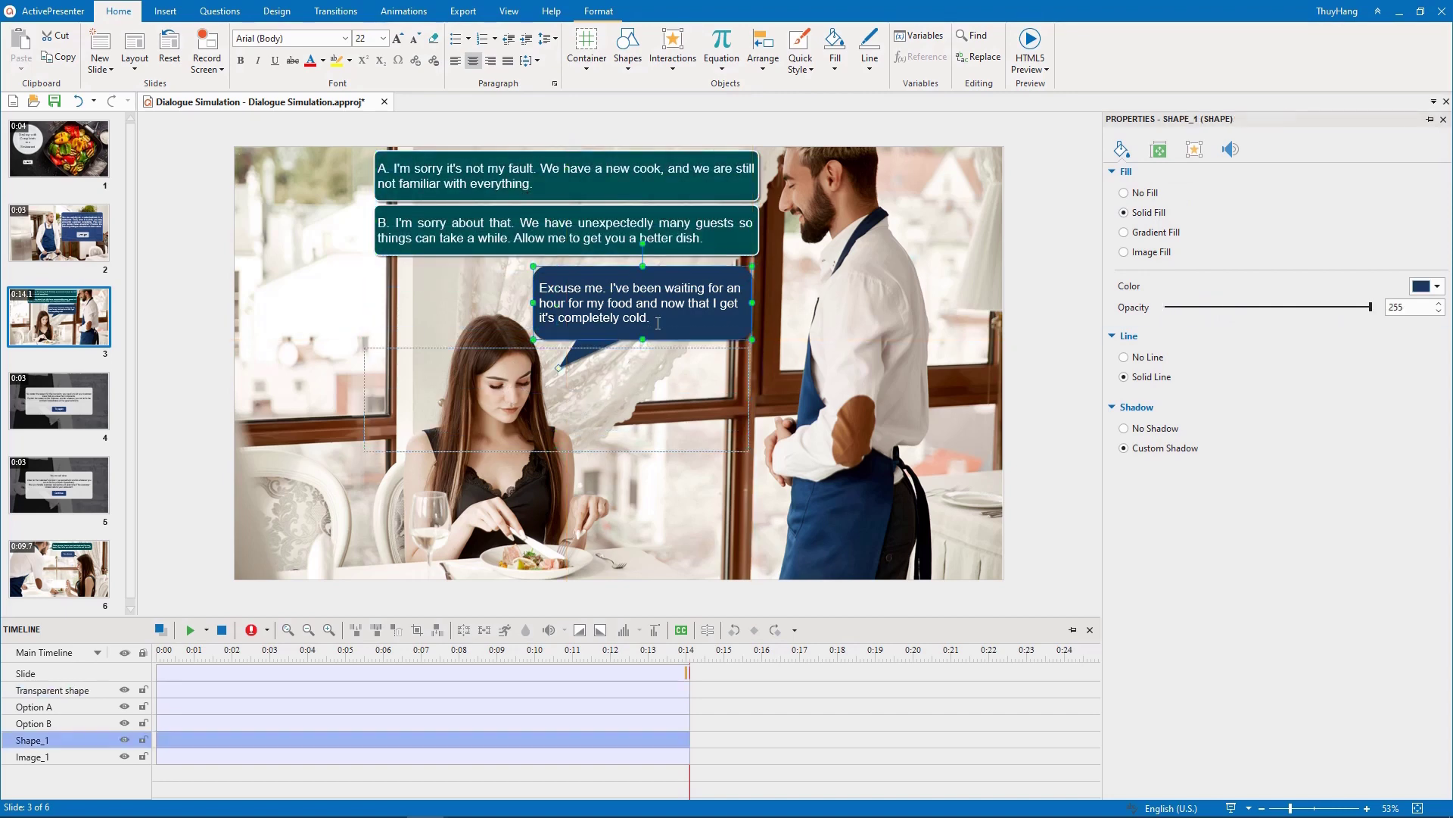
pyautogui.click(651, 321)
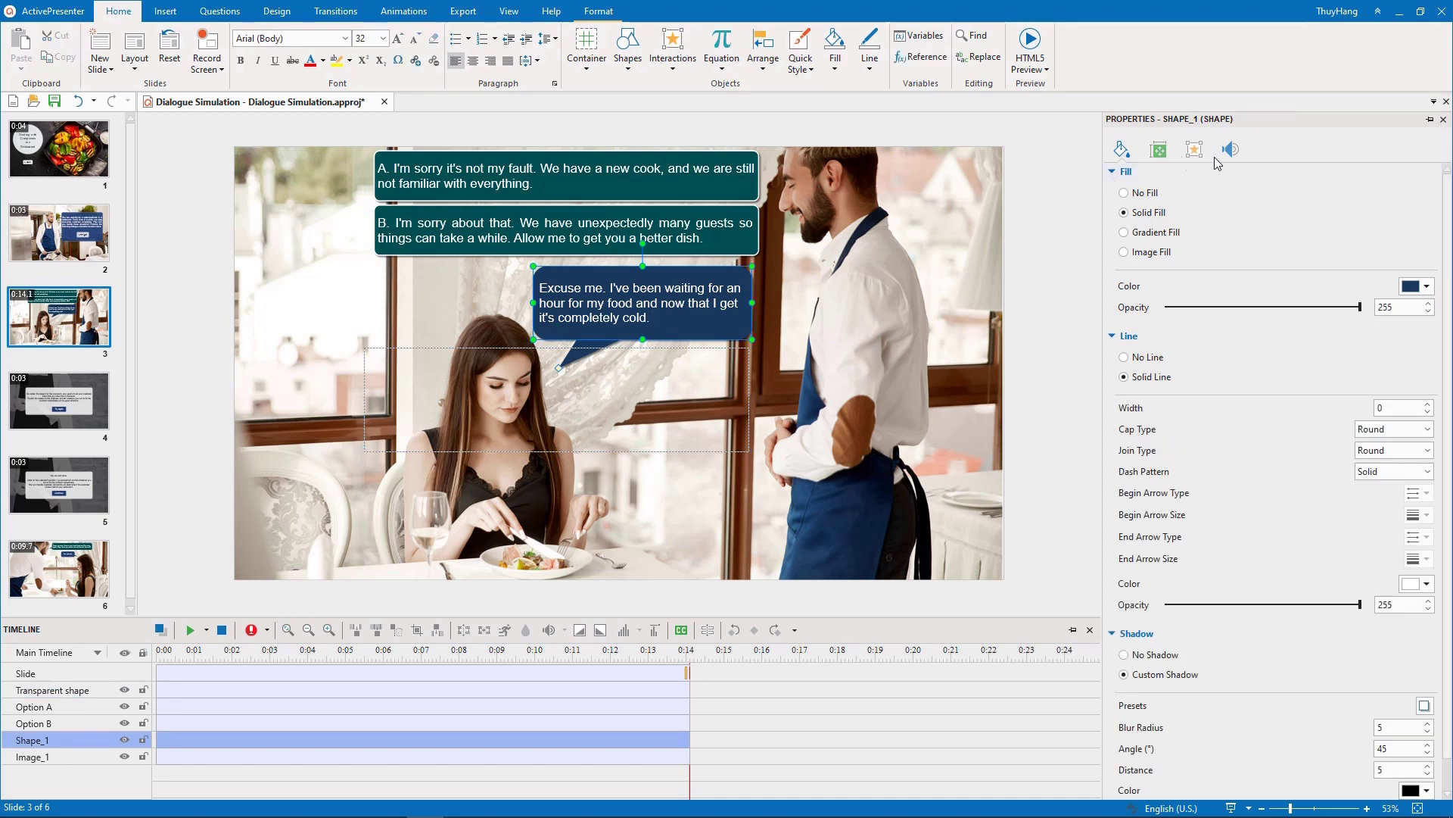
pyautogui.click(1231, 149)
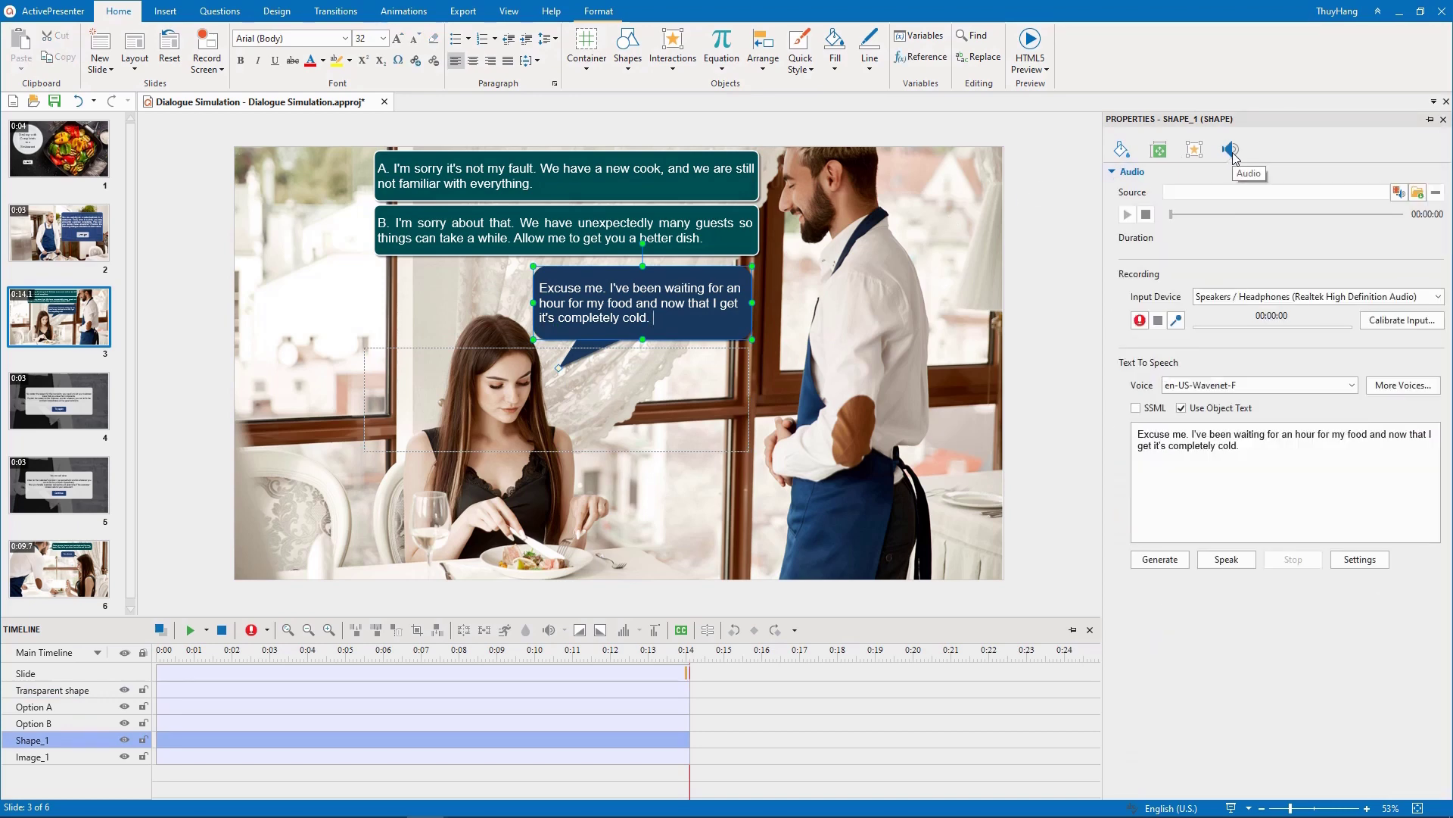
pyautogui.click(1351, 386)
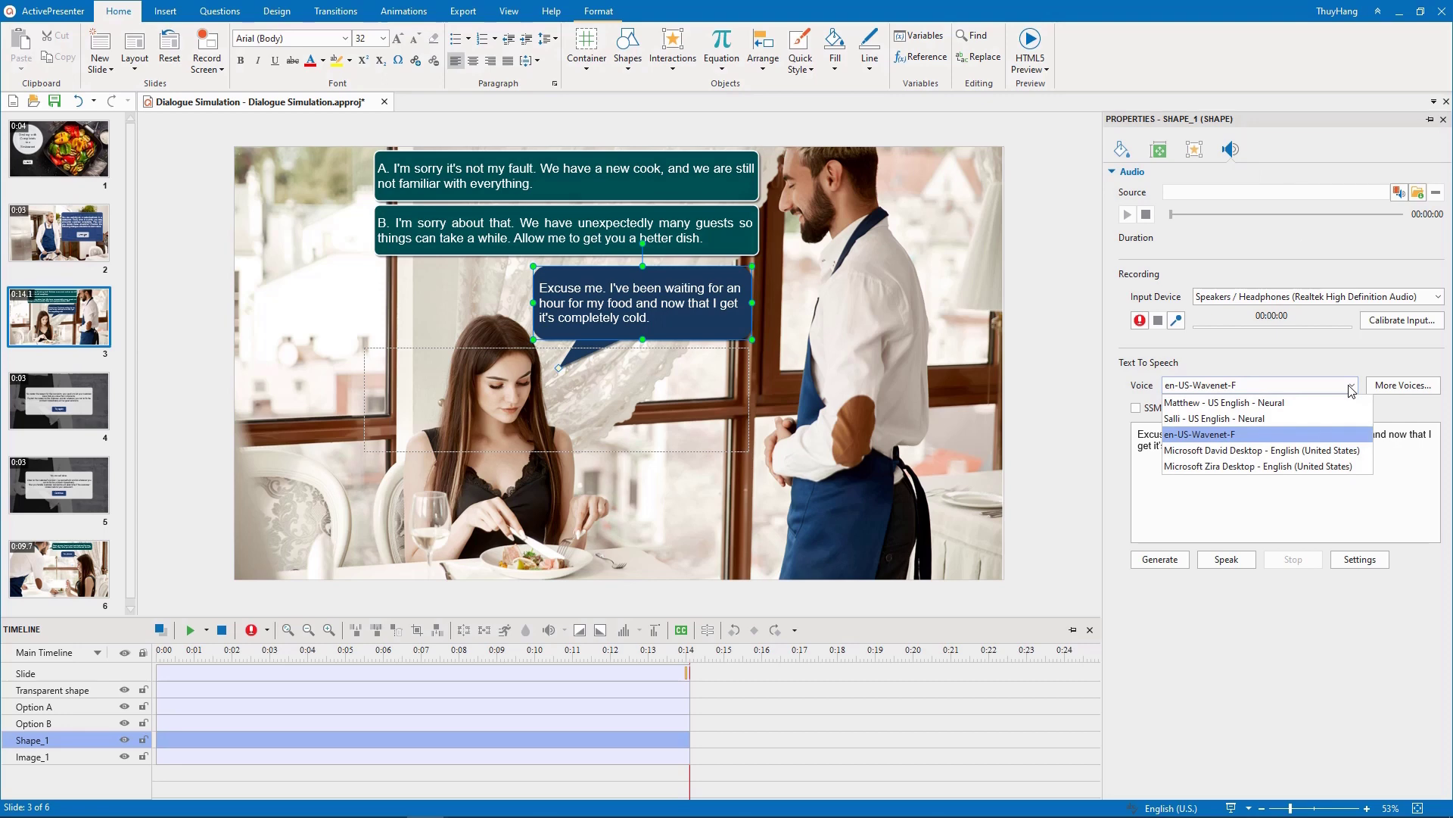
pyautogui.click(1352, 387)
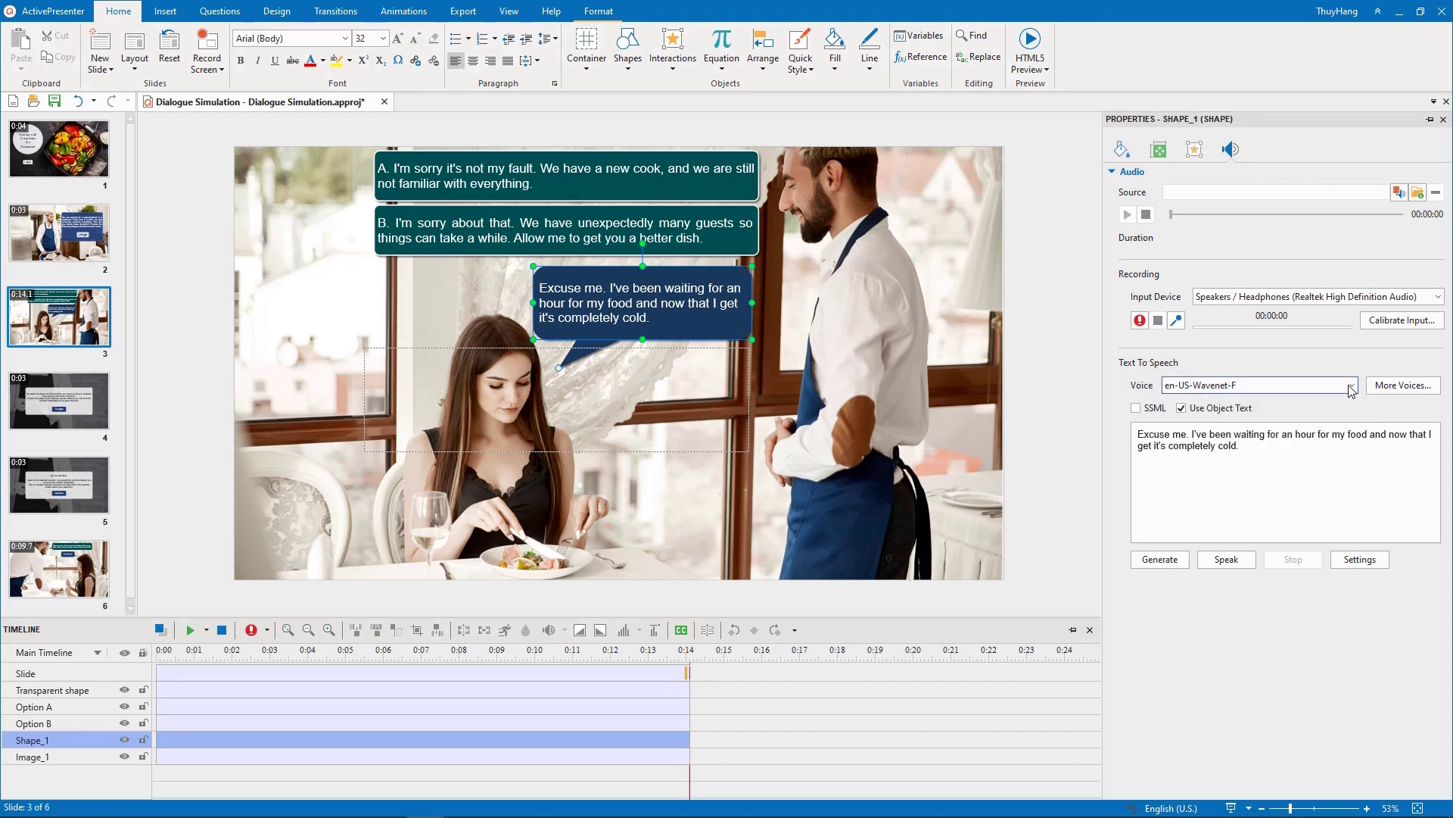
pyautogui.click(1226, 564)
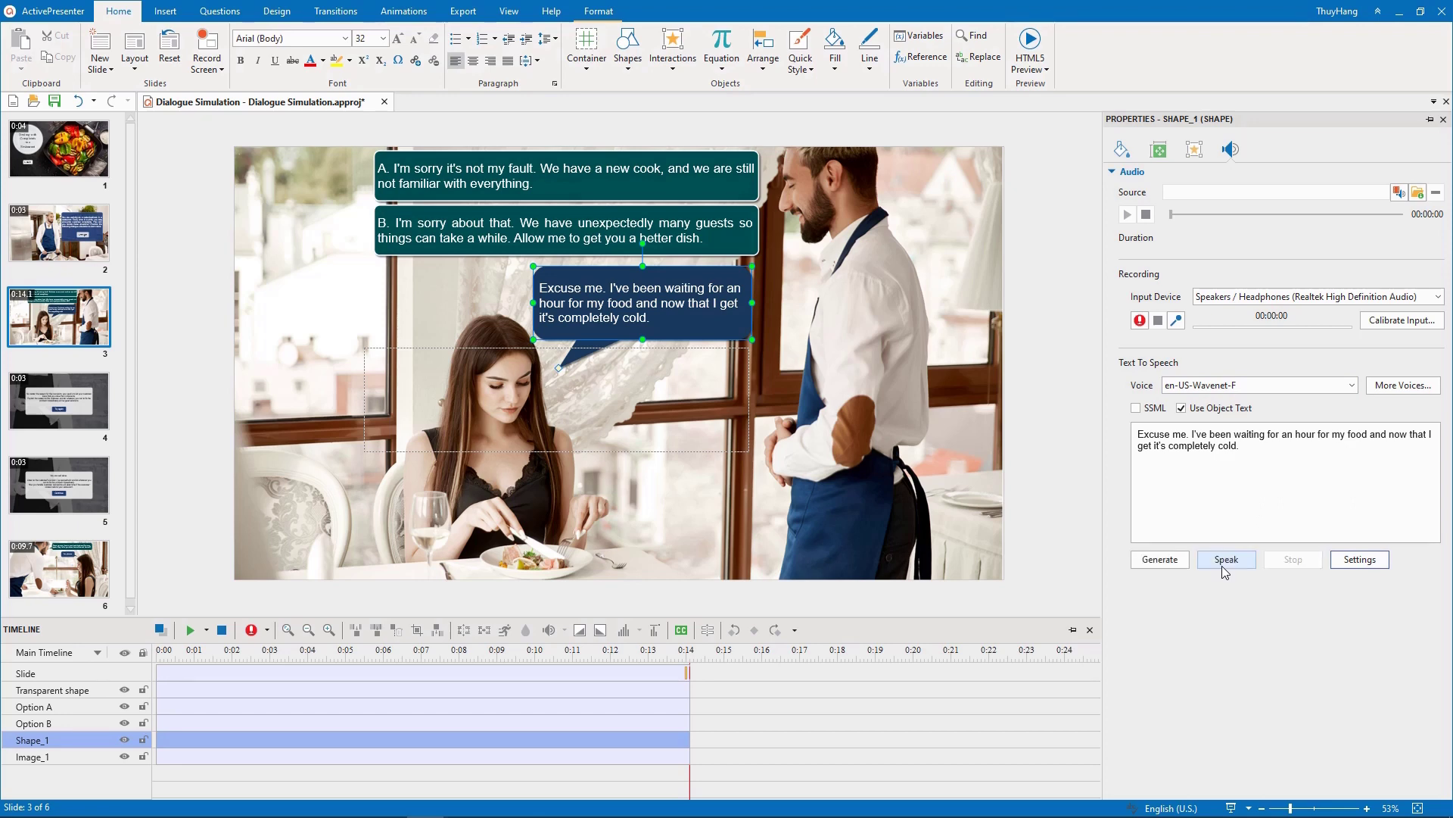
pyautogui.click(1160, 561)
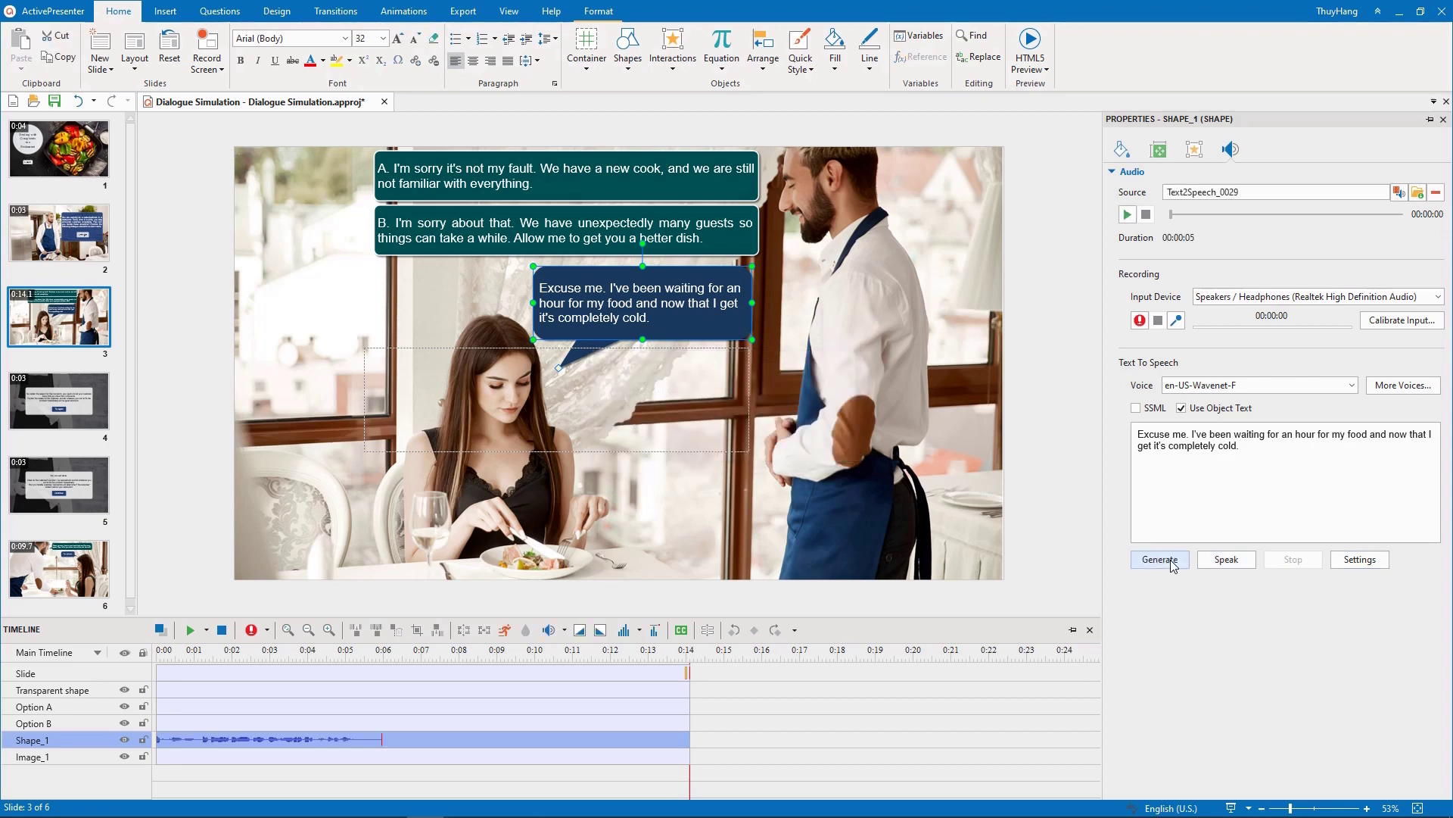
pyautogui.click(243, 724)
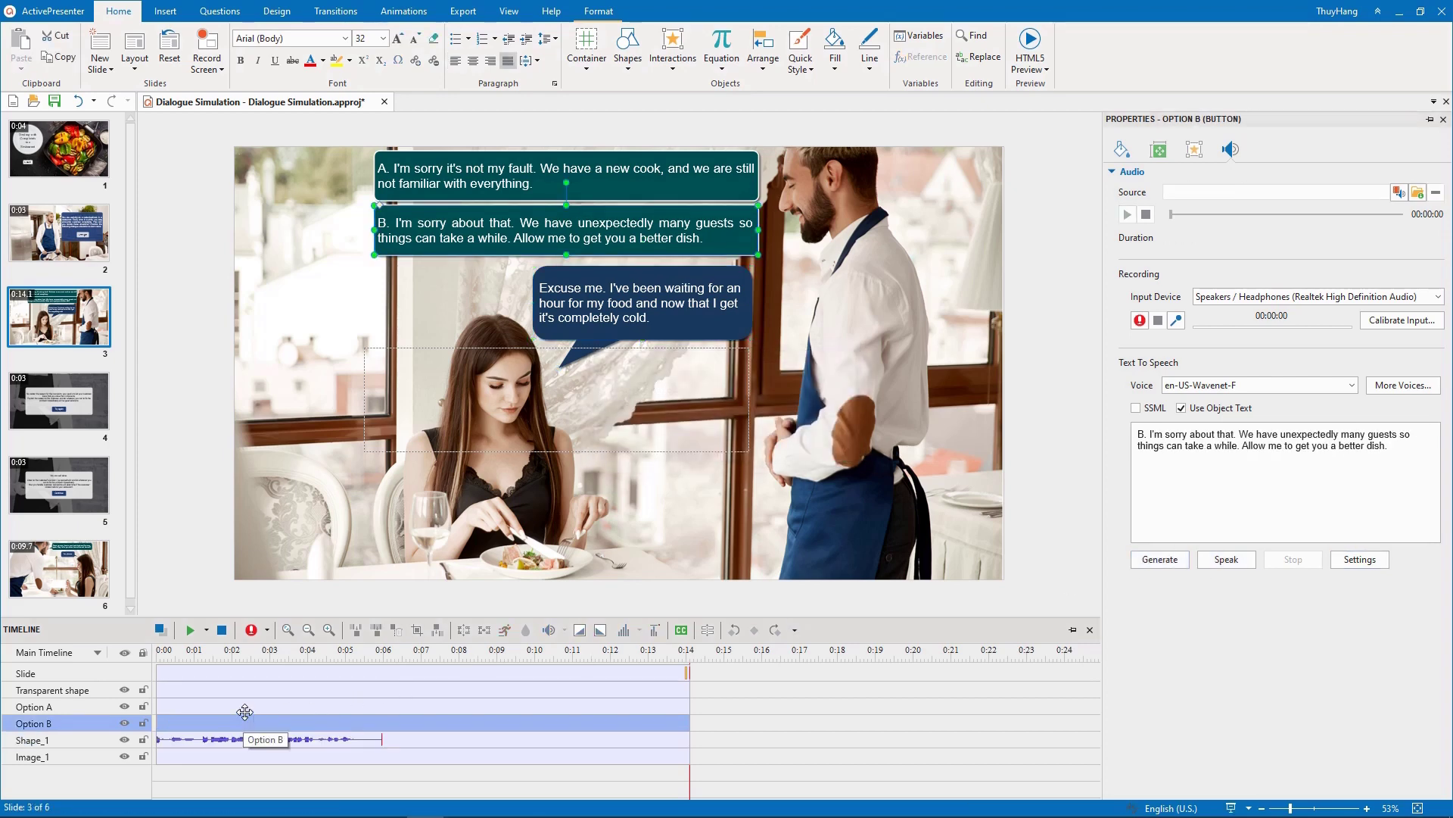
# Drag the Option A and Option B timeline bars to start at 0:06, after Shape_1 ends.
pyautogui.keyDown('ctrl'); pyautogui.click(246, 709); pyautogui.keyUp('ctrl')
pyautogui.moveTo(162, 709); pyautogui.dragTo(362, 729)
pyautogui.click(336, 722)
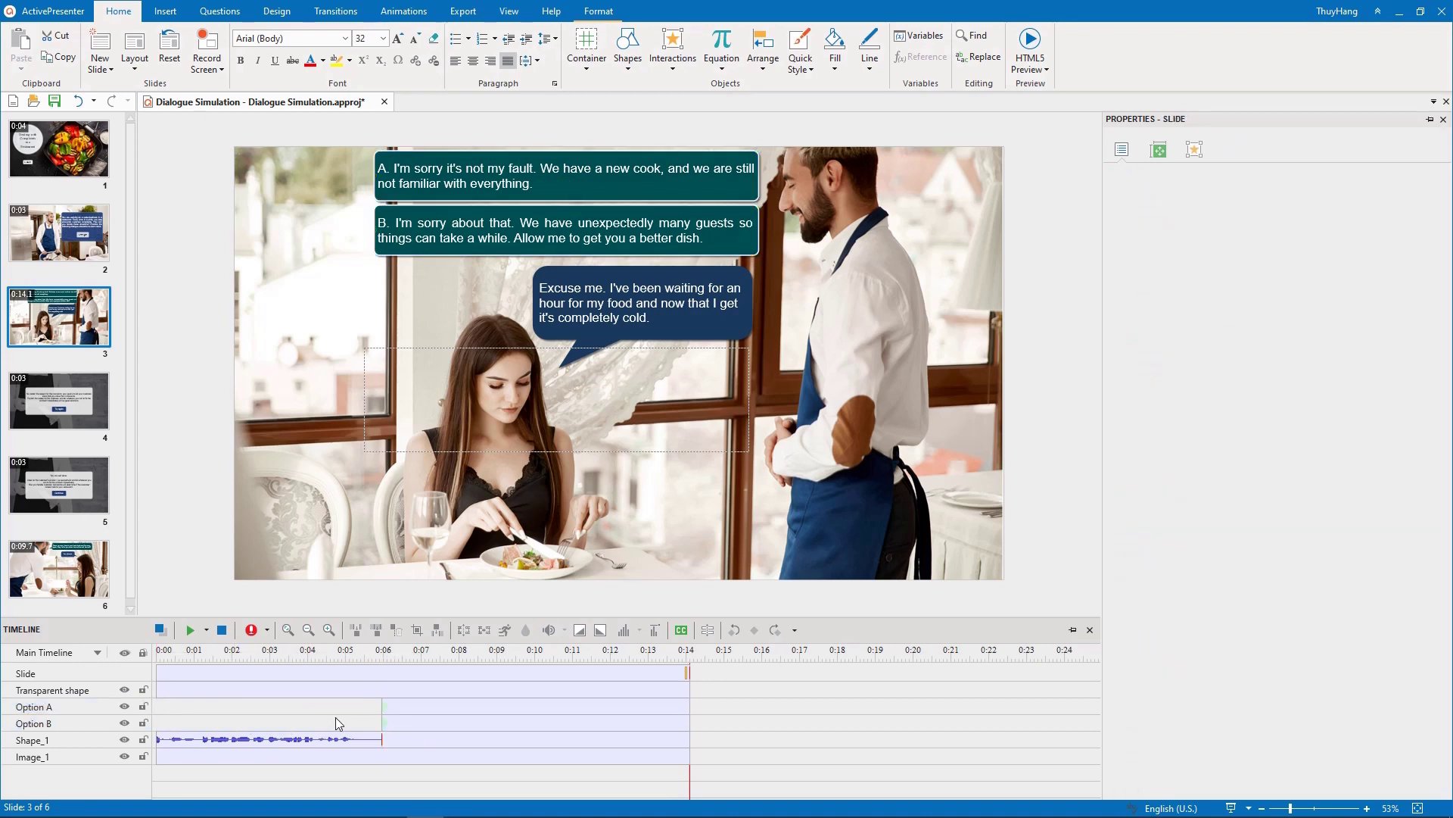
pyautogui.click(401, 705)
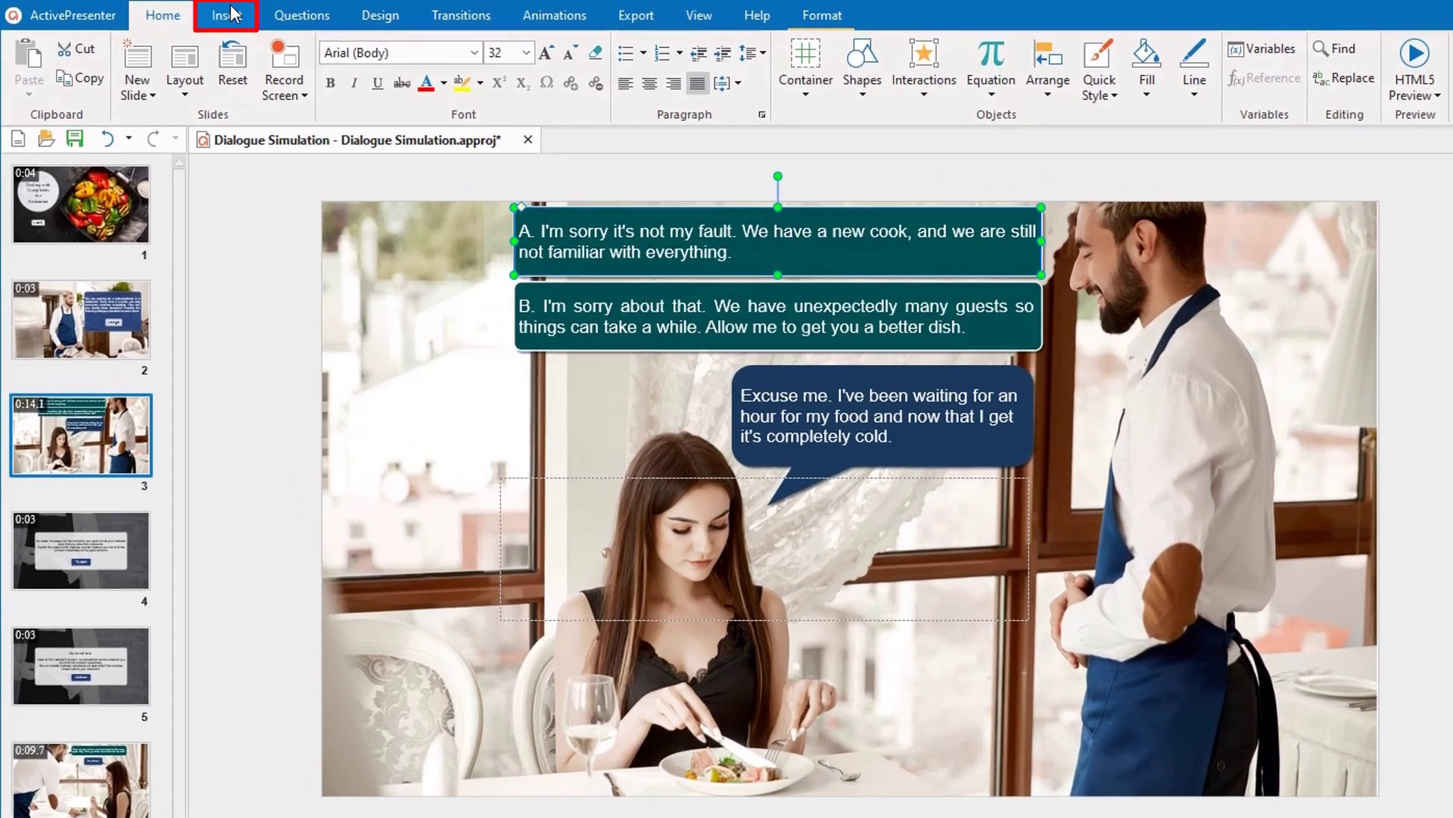
pyautogui.click(165, 10)
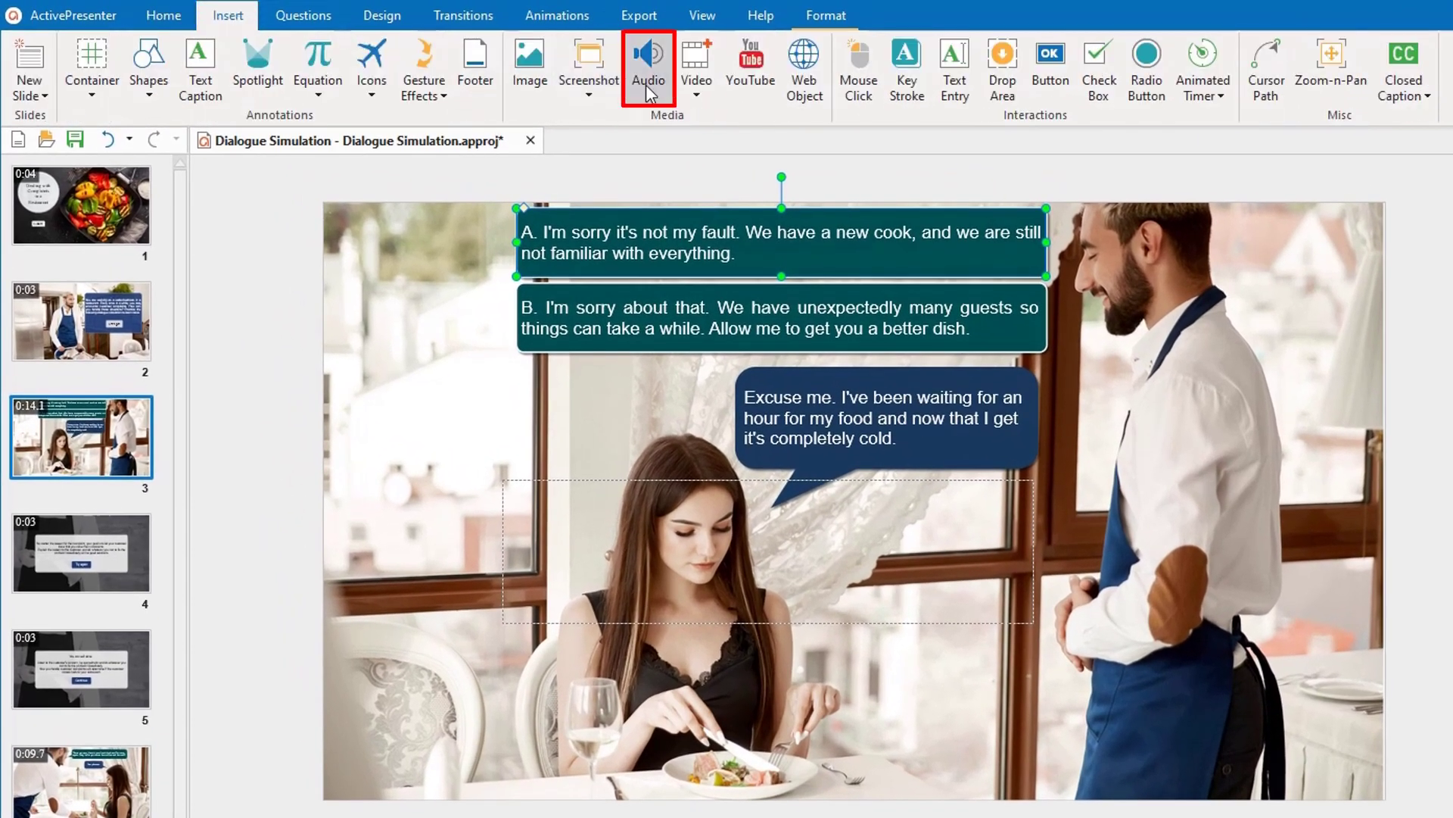
# Insert an empty audio object and paste Option A's reply as its speech text, minus the 'A.' label.
pyautogui.click(646, 85)
pyautogui.click(678, 150)
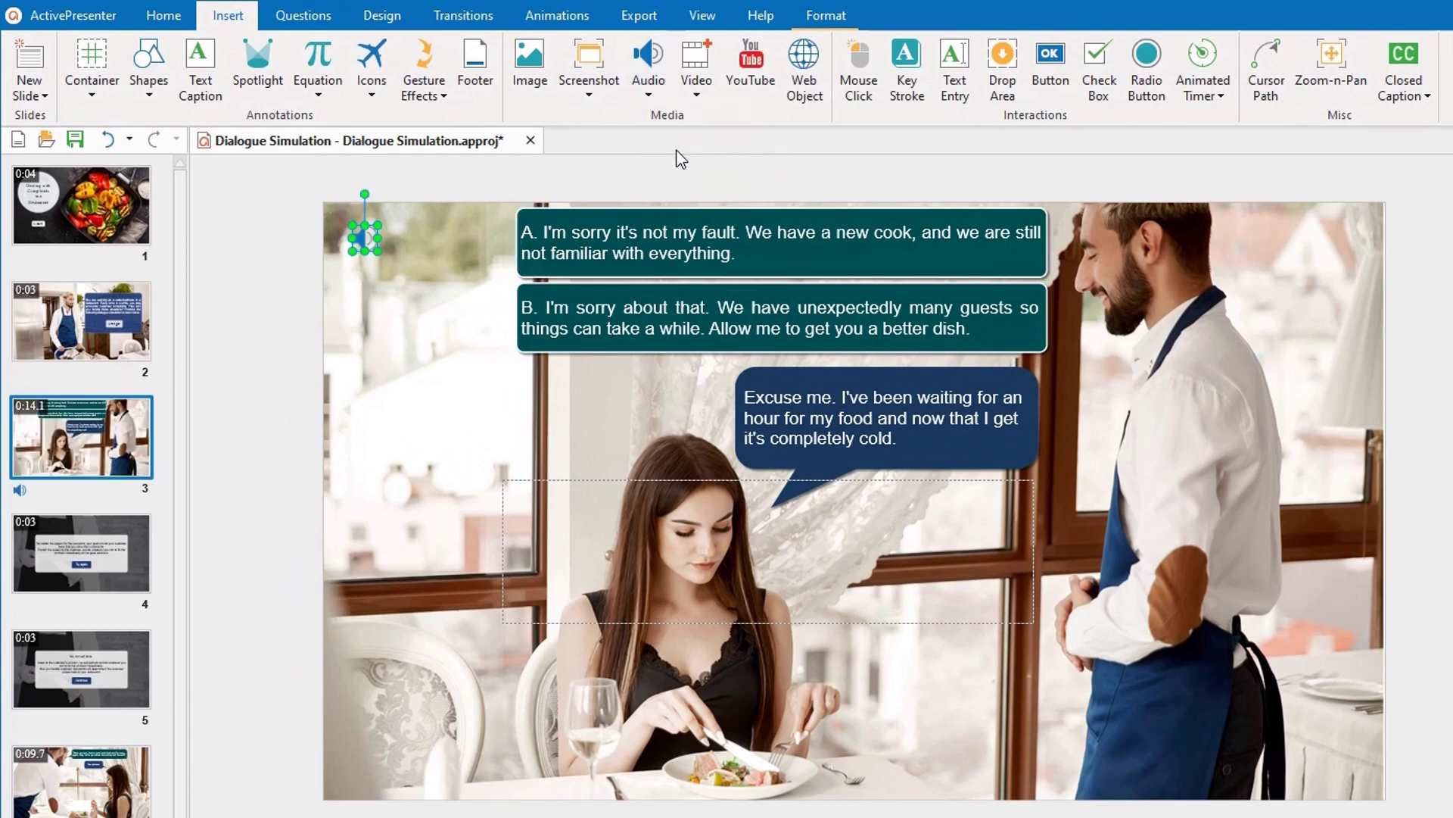
pyautogui.click(665, 233)
pyautogui.doubleClick(665, 233)
pyautogui.hotkey('ctrl', 'c')
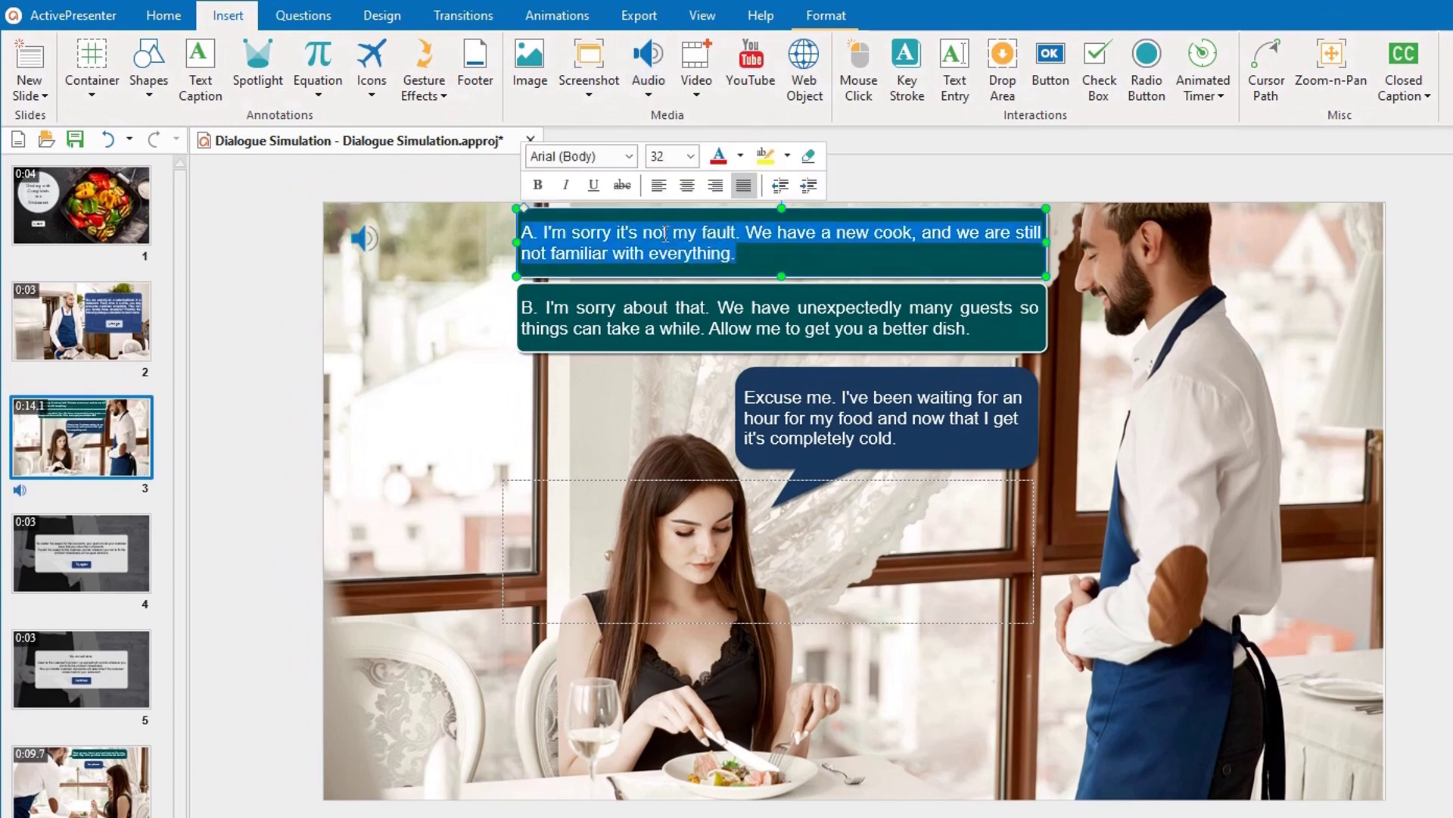
pyautogui.click(369, 233)
pyautogui.click(1452, 607)
pyautogui.hotkey('ctrl', 'v')
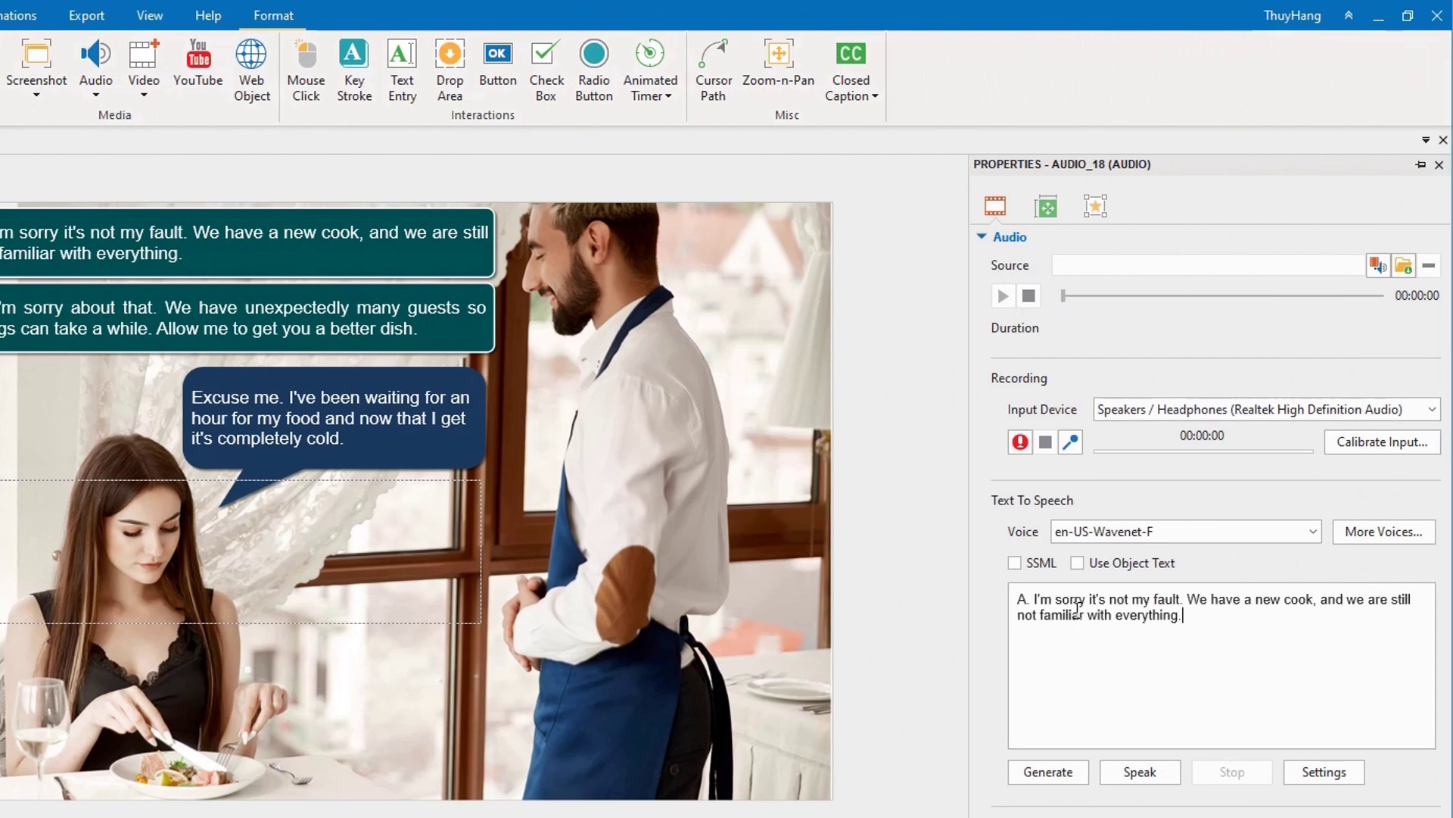
pyautogui.click(1034, 598)
pyautogui.press('BackSpace')
pyautogui.press('BackSpace')
pyautogui.press('BackSpace')
# Choose the Matthew - US English - Neural voice, preview, and generate the clip.
pyautogui.click(1312, 532)
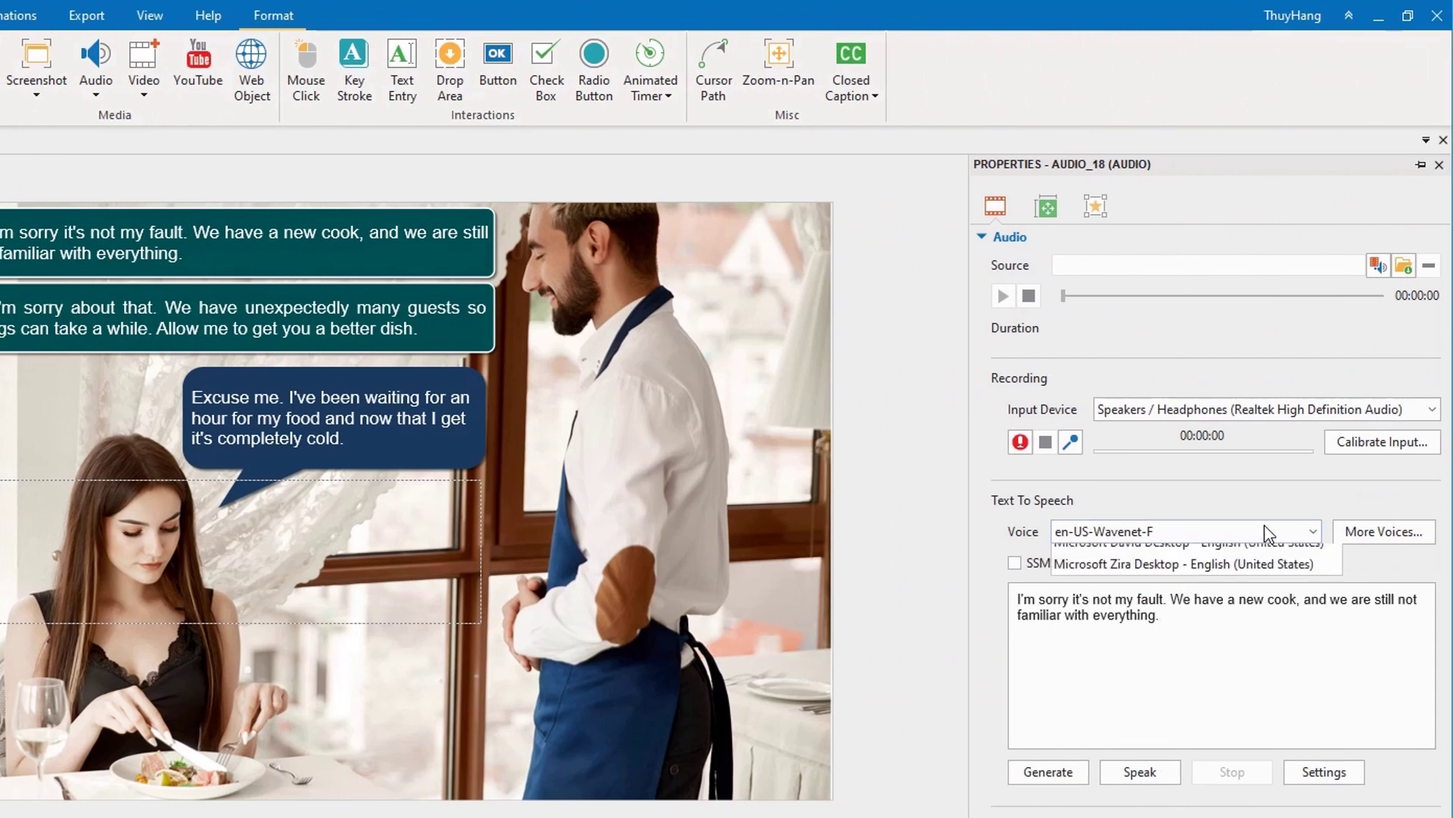
pyautogui.click(1261, 561)
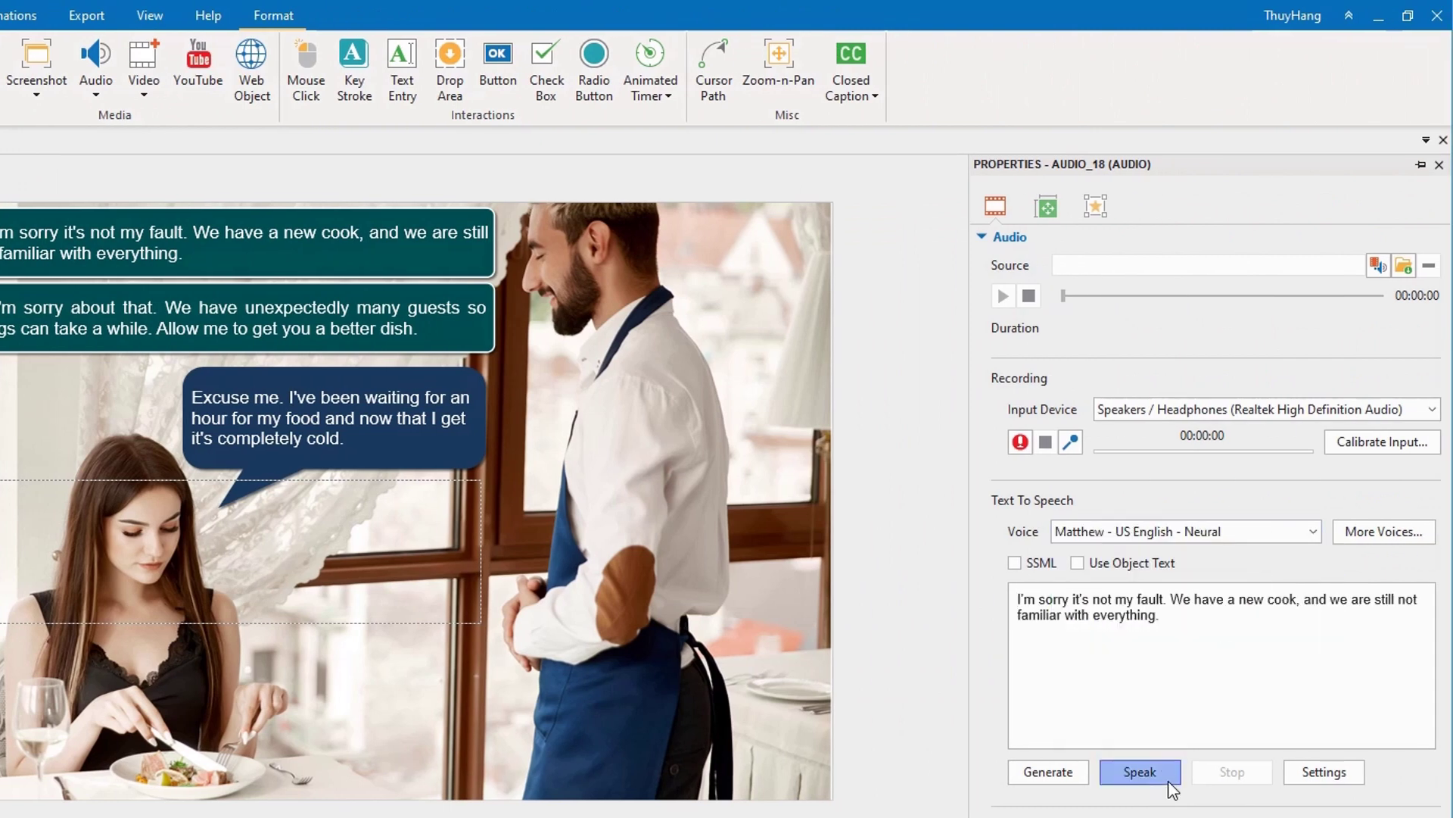
pyautogui.click(1141, 772)
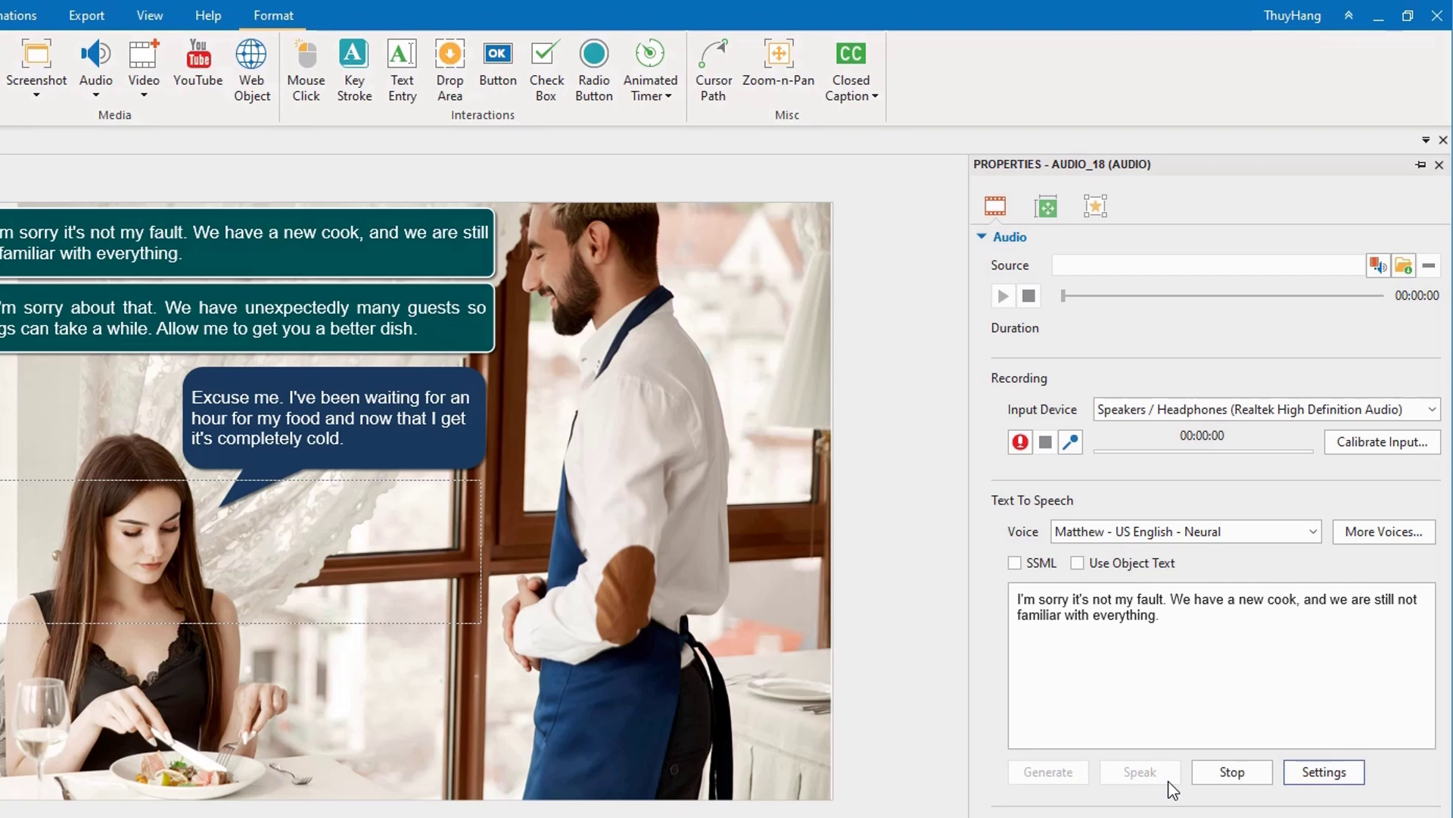
pyautogui.click(1048, 773)
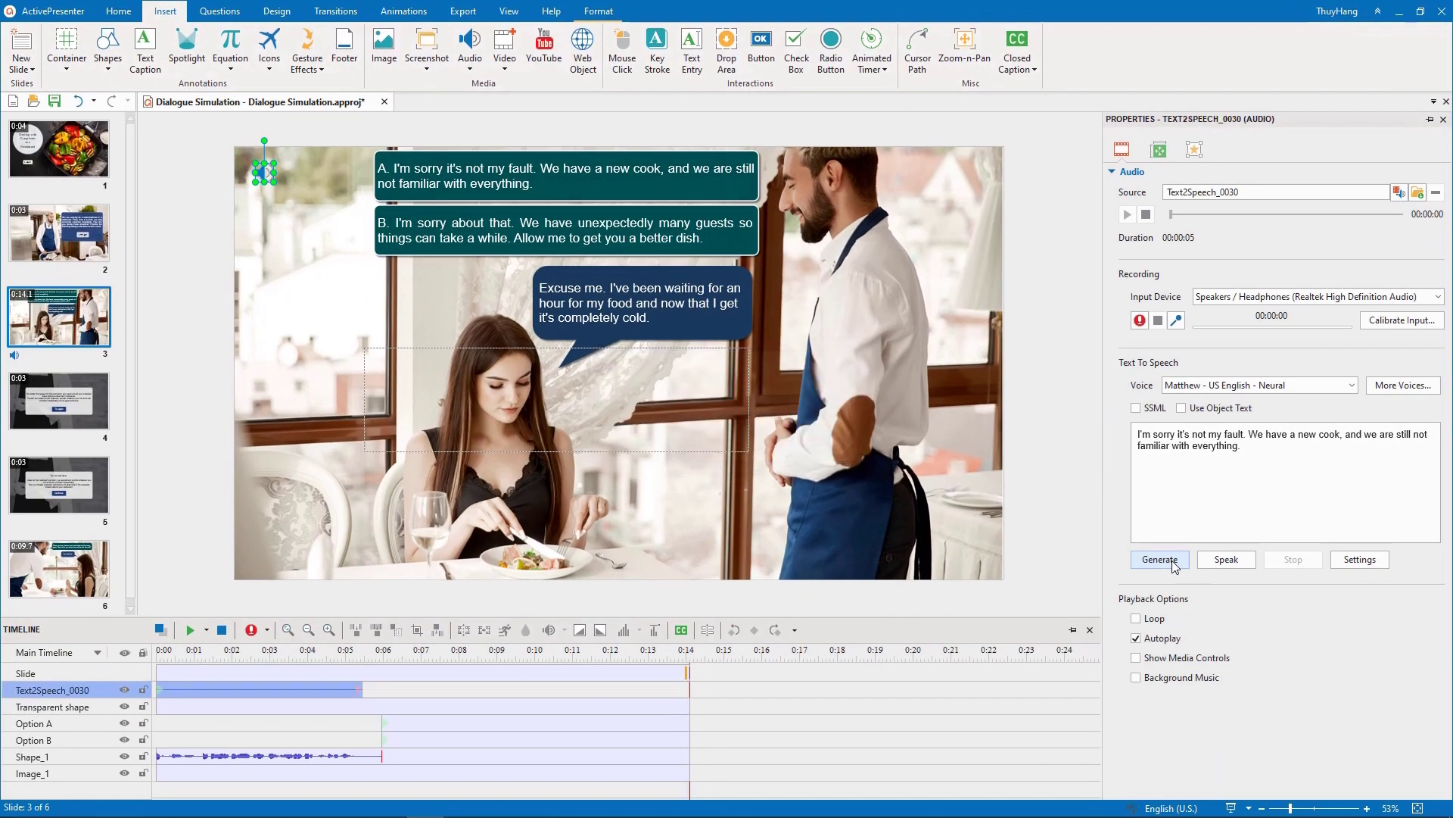
# Add a new empty audio object and copy Option B's caption text.
pyautogui.click(470, 64)
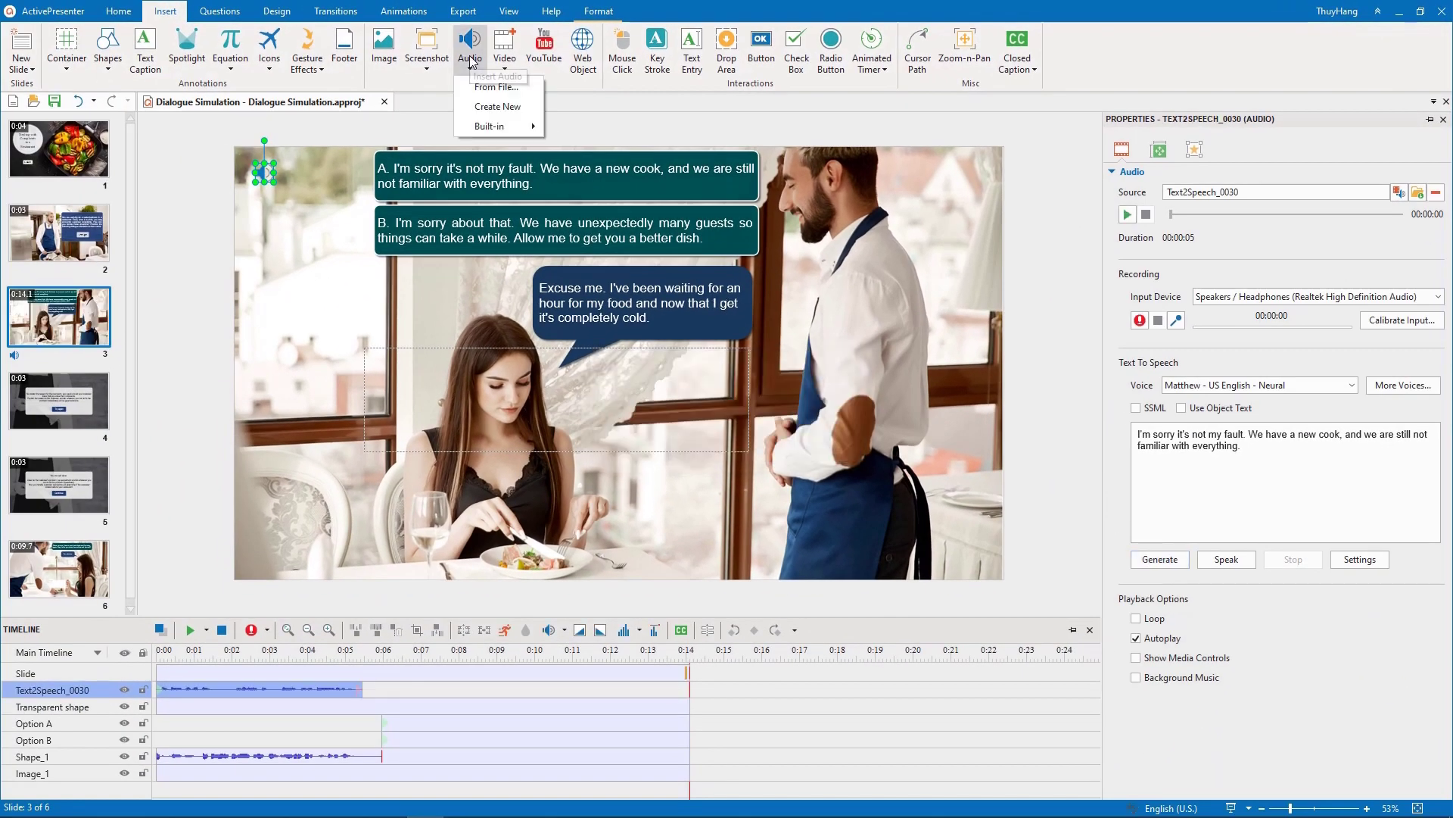
pyautogui.click(497, 107)
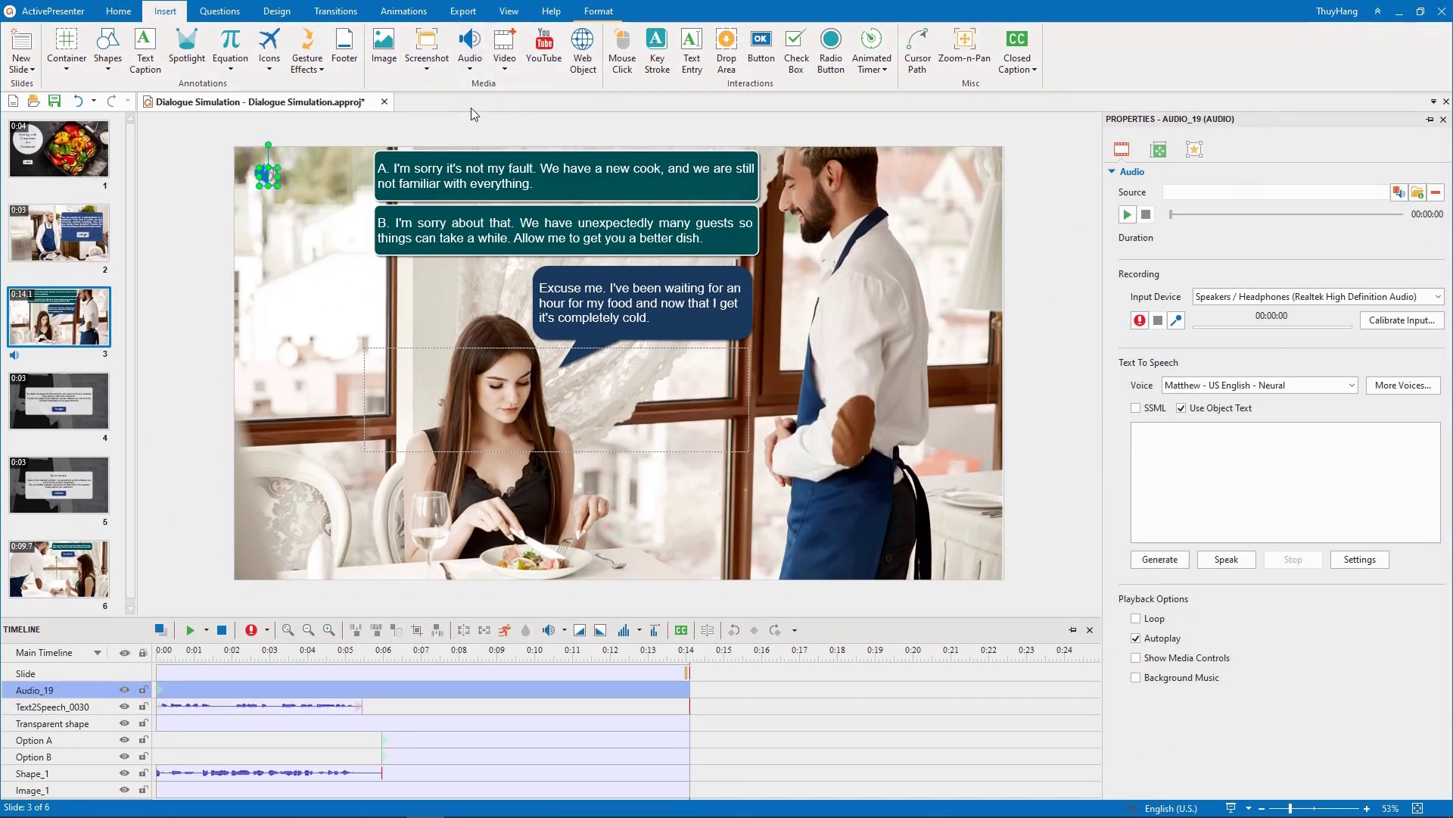
pyautogui.doubleClick(415, 225)
pyautogui.tripleClick(431, 240)
pyautogui.hotkey('ctrl', 'c')
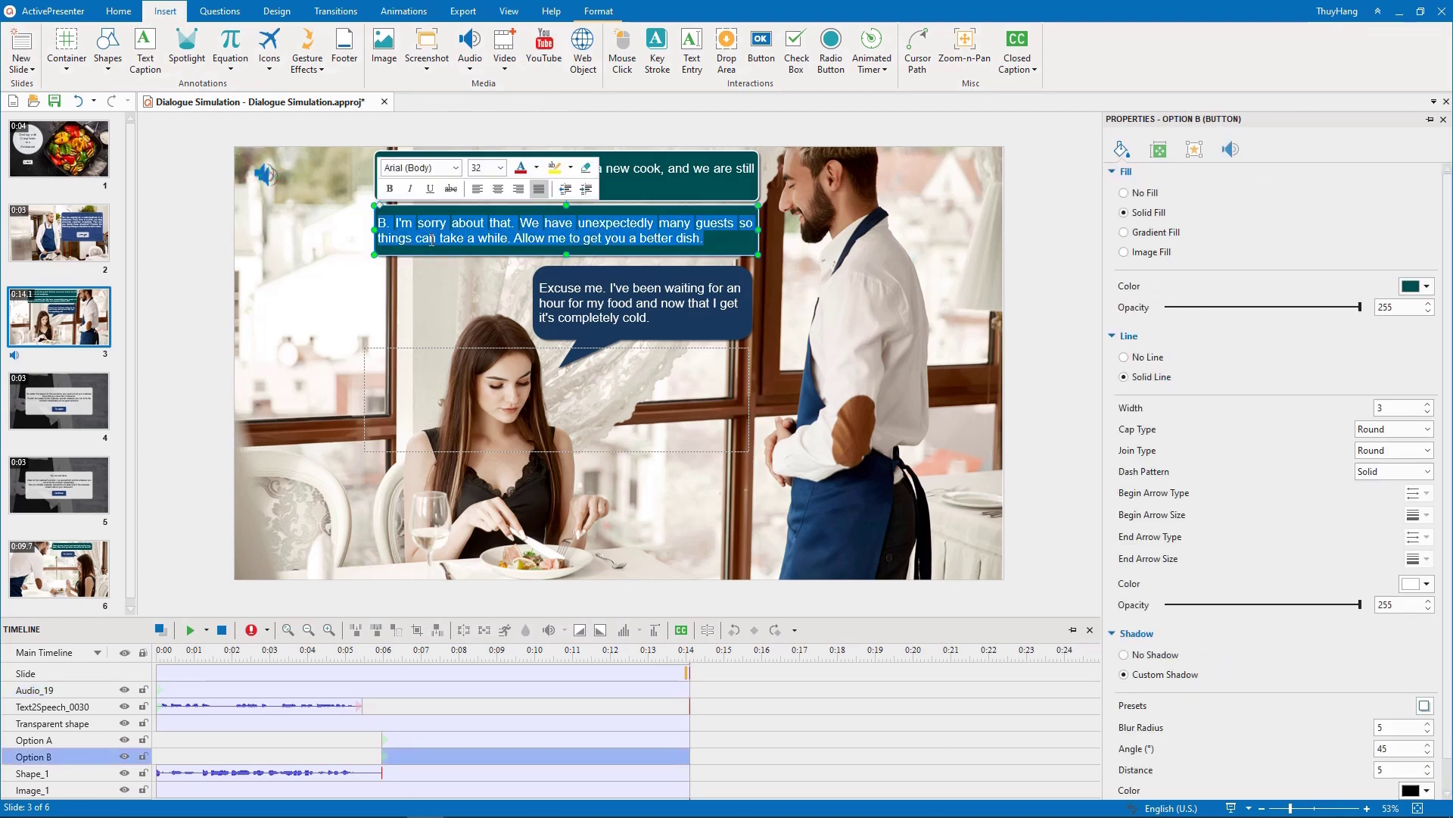
# Generate speech of Option B's reply without 'B. ', then move the transparent shape over the captions.
pyautogui.click(272, 177)
pyautogui.click(1297, 432)
pyautogui.hotkey('ctrl', 'v')
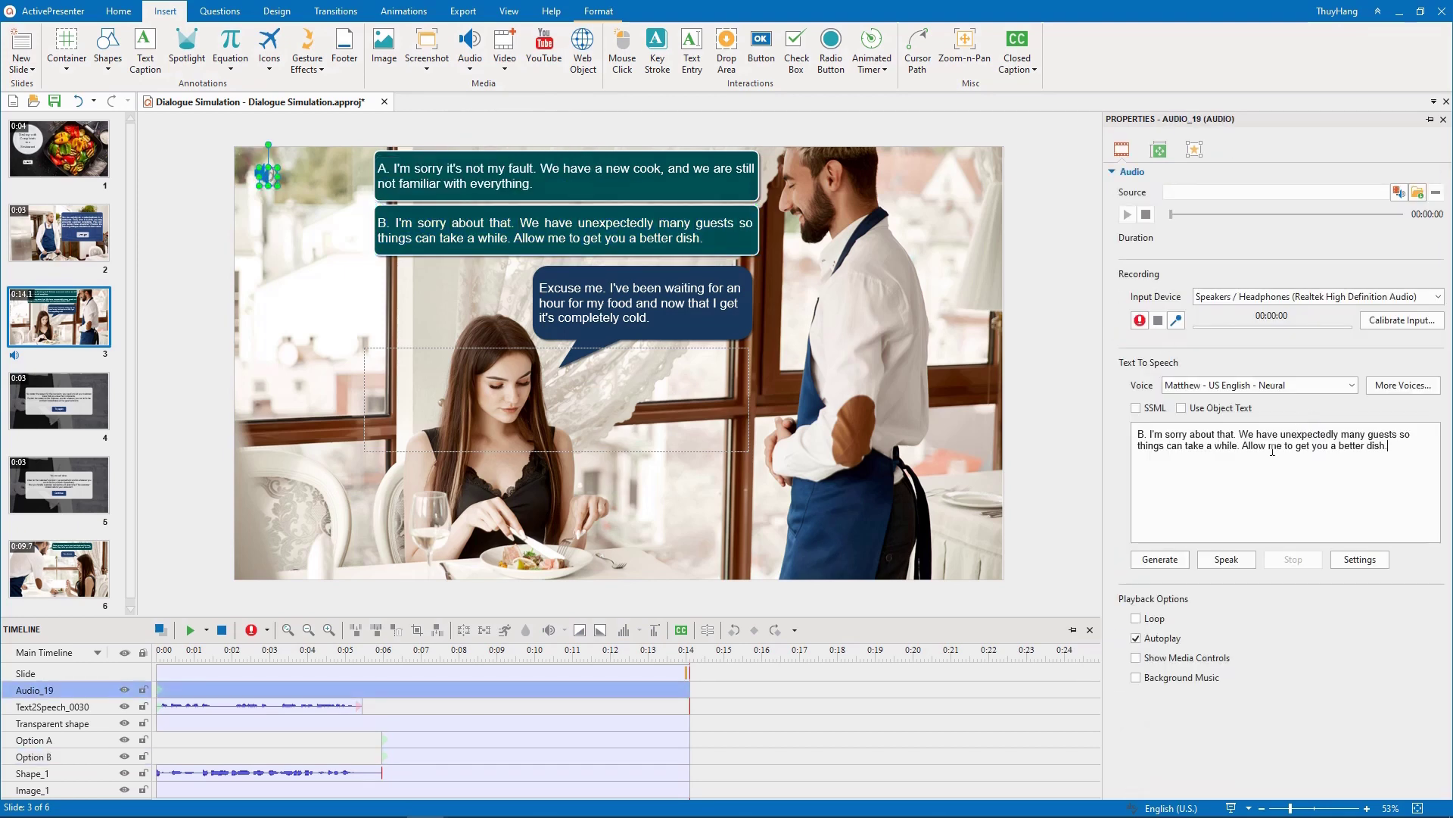
pyautogui.click(1150, 434)
pyautogui.press('BackSpace')
pyautogui.press('BackSpace')
pyautogui.press('BackSpace')
pyautogui.click(1160, 560)
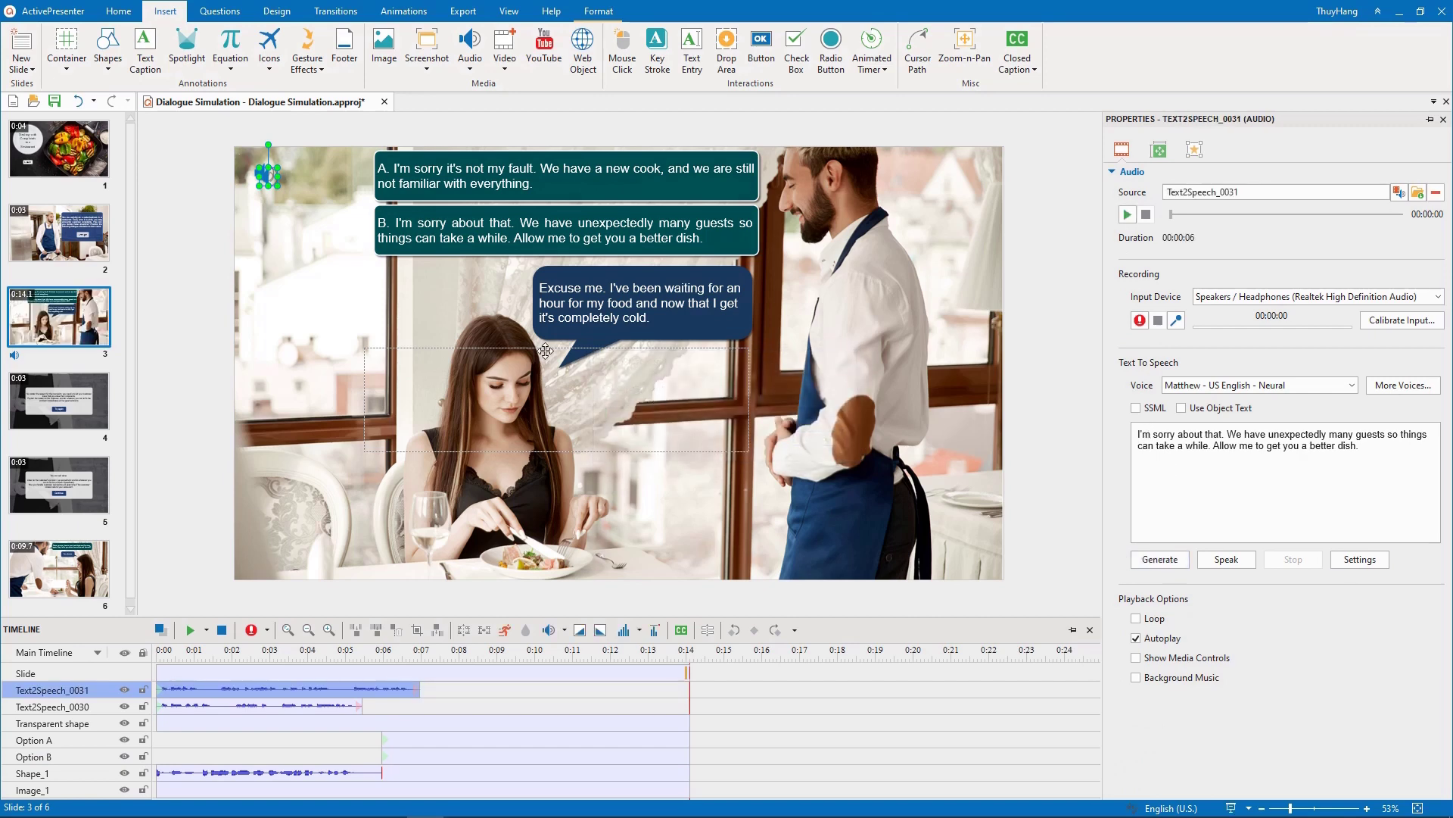
pyautogui.moveTo(533, 352); pyautogui.dragTo(542, 157)
# Give Option A an On Click event that changes Option A's state to Disabled.
pyautogui.click(519, 745)
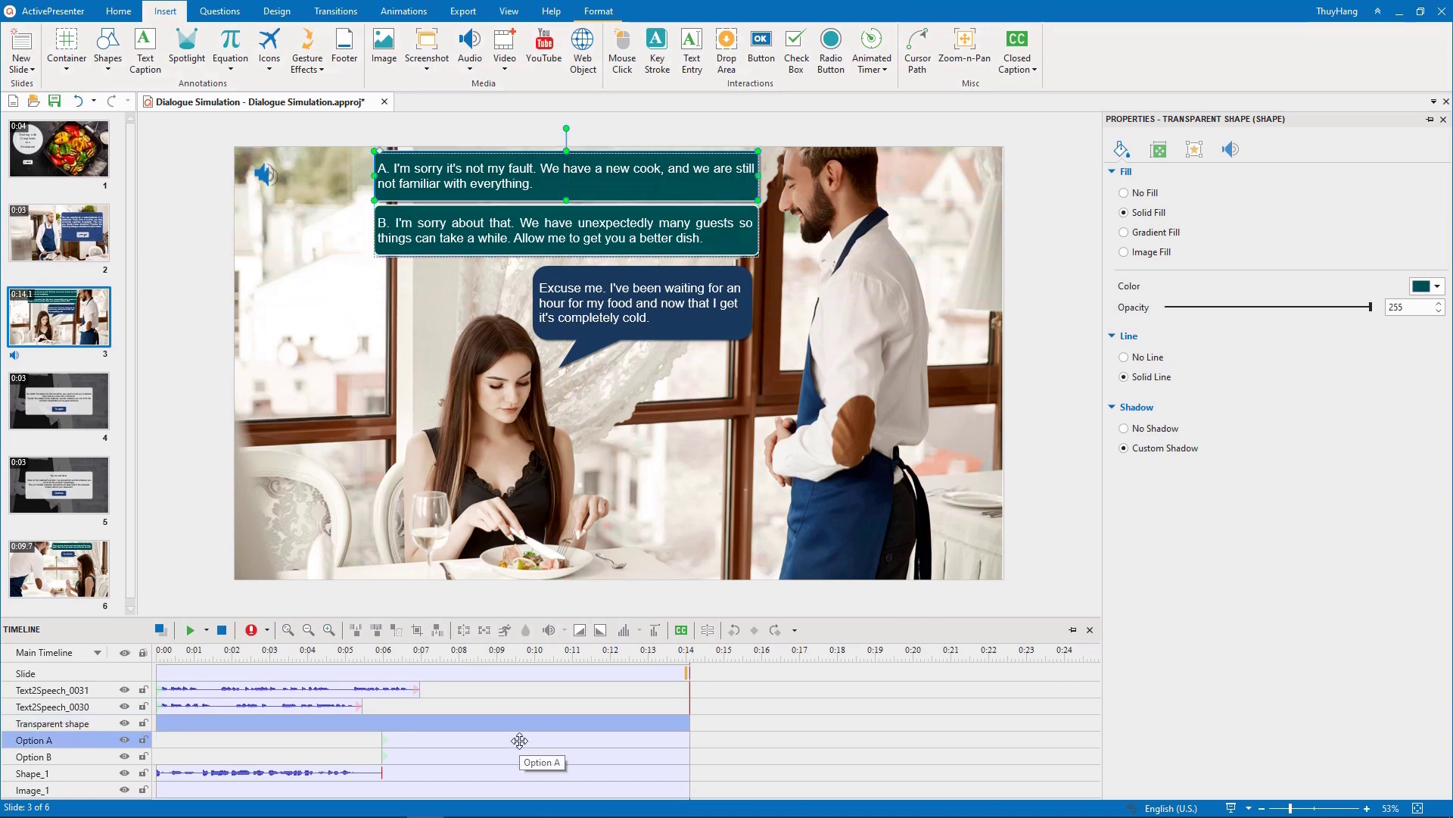
pyautogui.click(1193, 152)
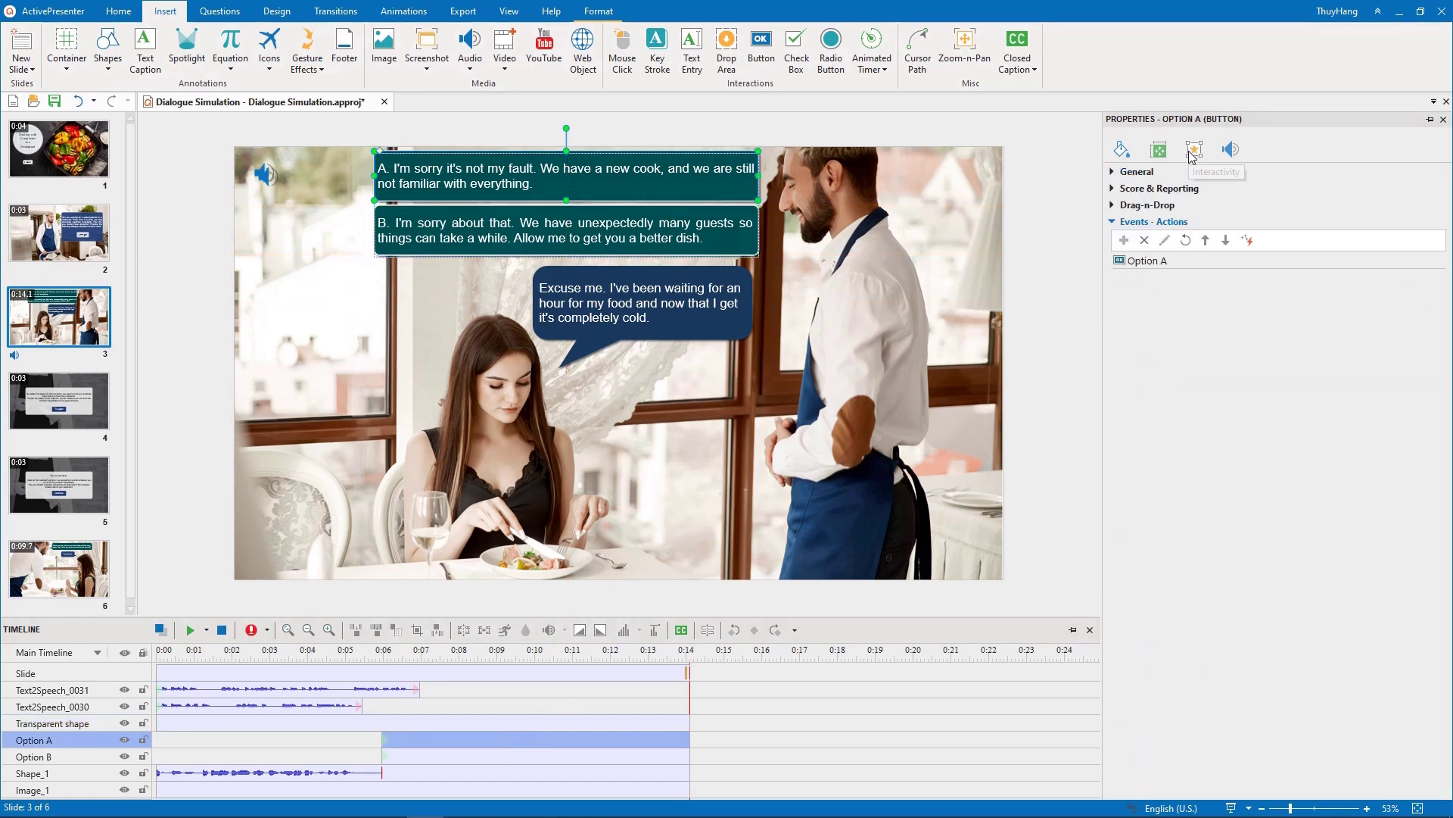
pyautogui.click(1412, 257)
pyautogui.click(1385, 277)
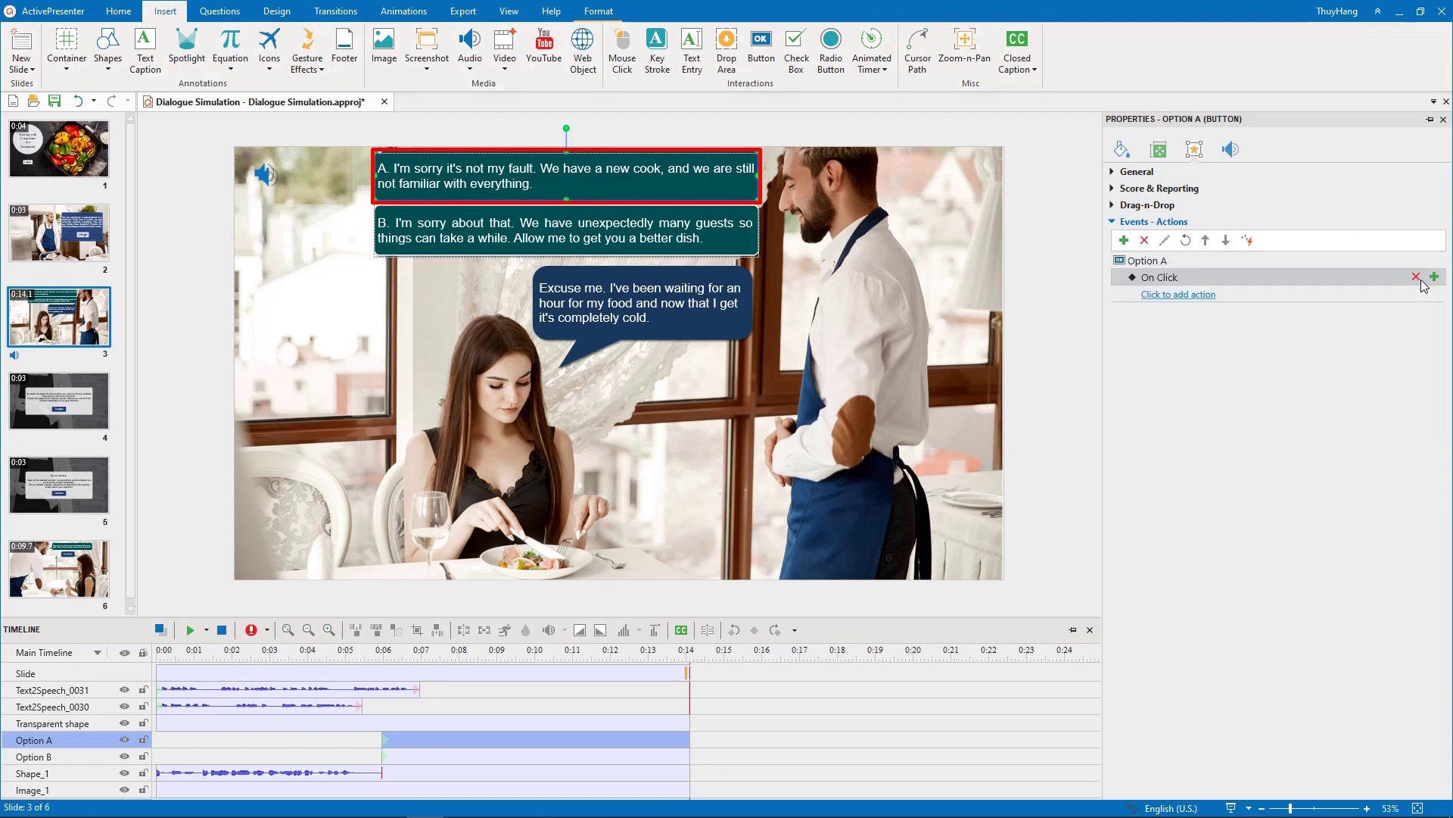
pyautogui.click(1211, 294)
pyautogui.click(1304, 432)
pyautogui.click(1254, 293)
pyautogui.click(1333, 318)
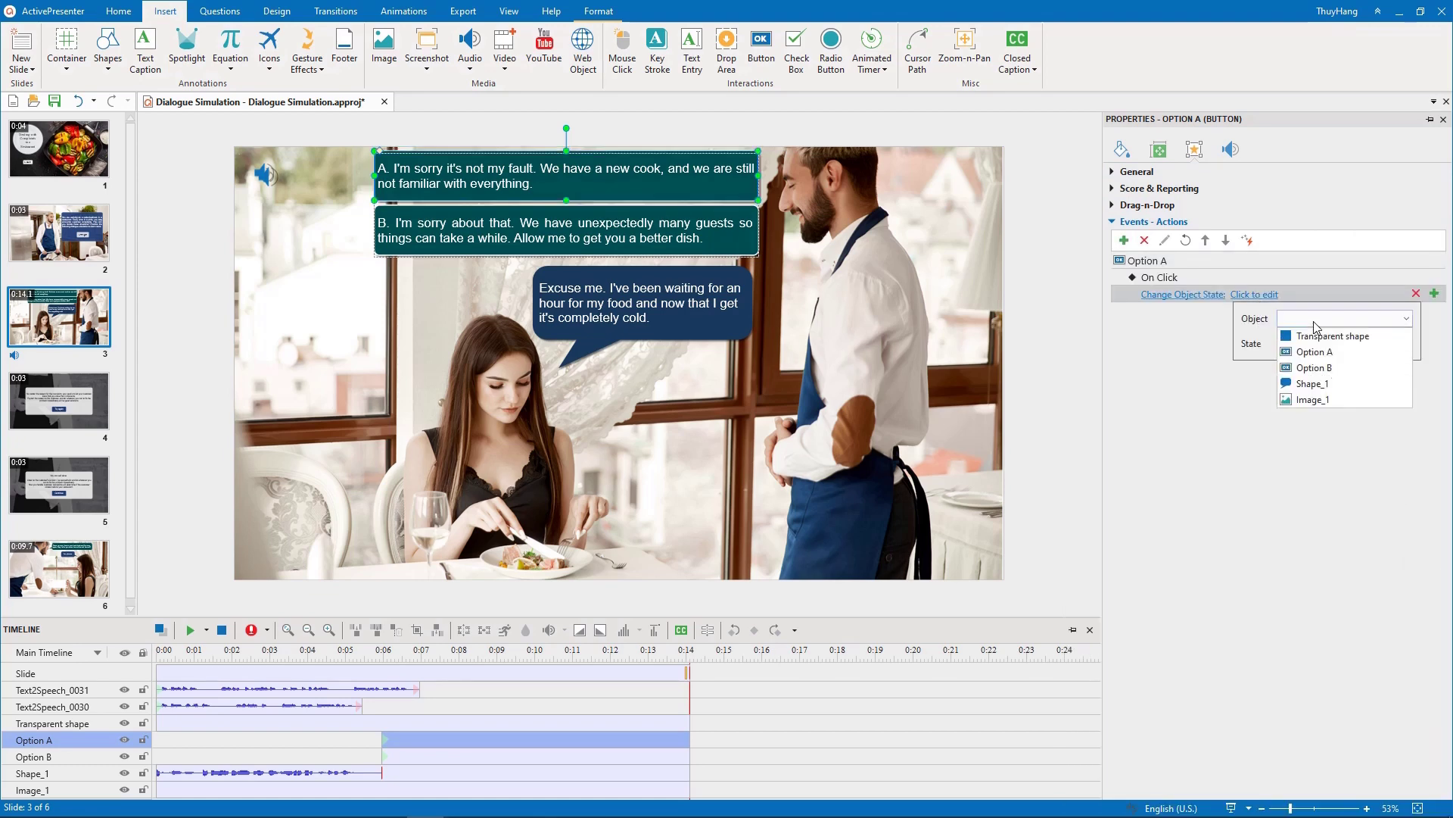
pyautogui.click(1321, 354)
pyautogui.click(1321, 354)
pyautogui.click(1339, 407)
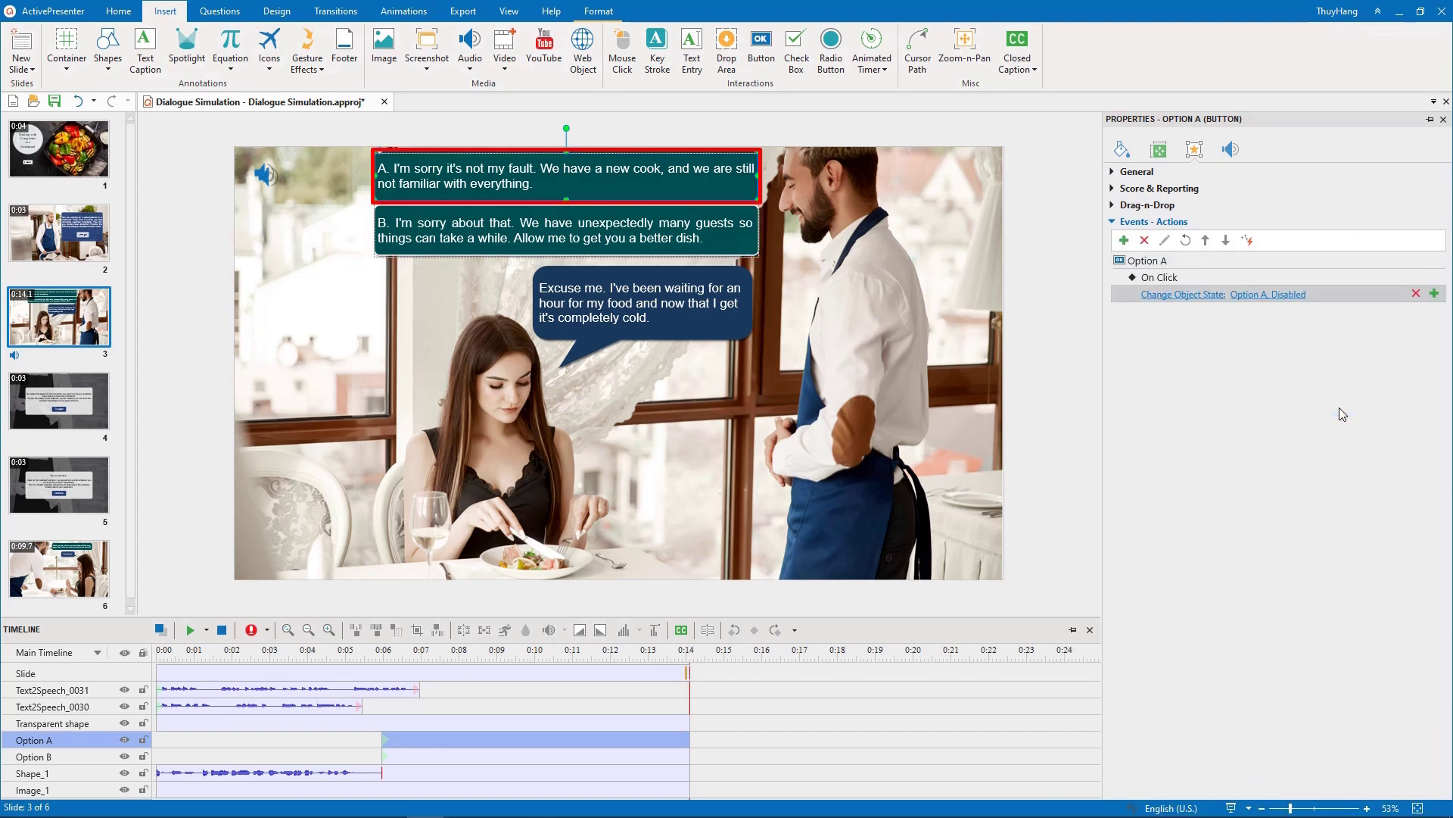
# Add a non-blocking Play Audio action playing Option A's speech clip.
pyautogui.click(1435, 283)
pyautogui.click(1111, 544)
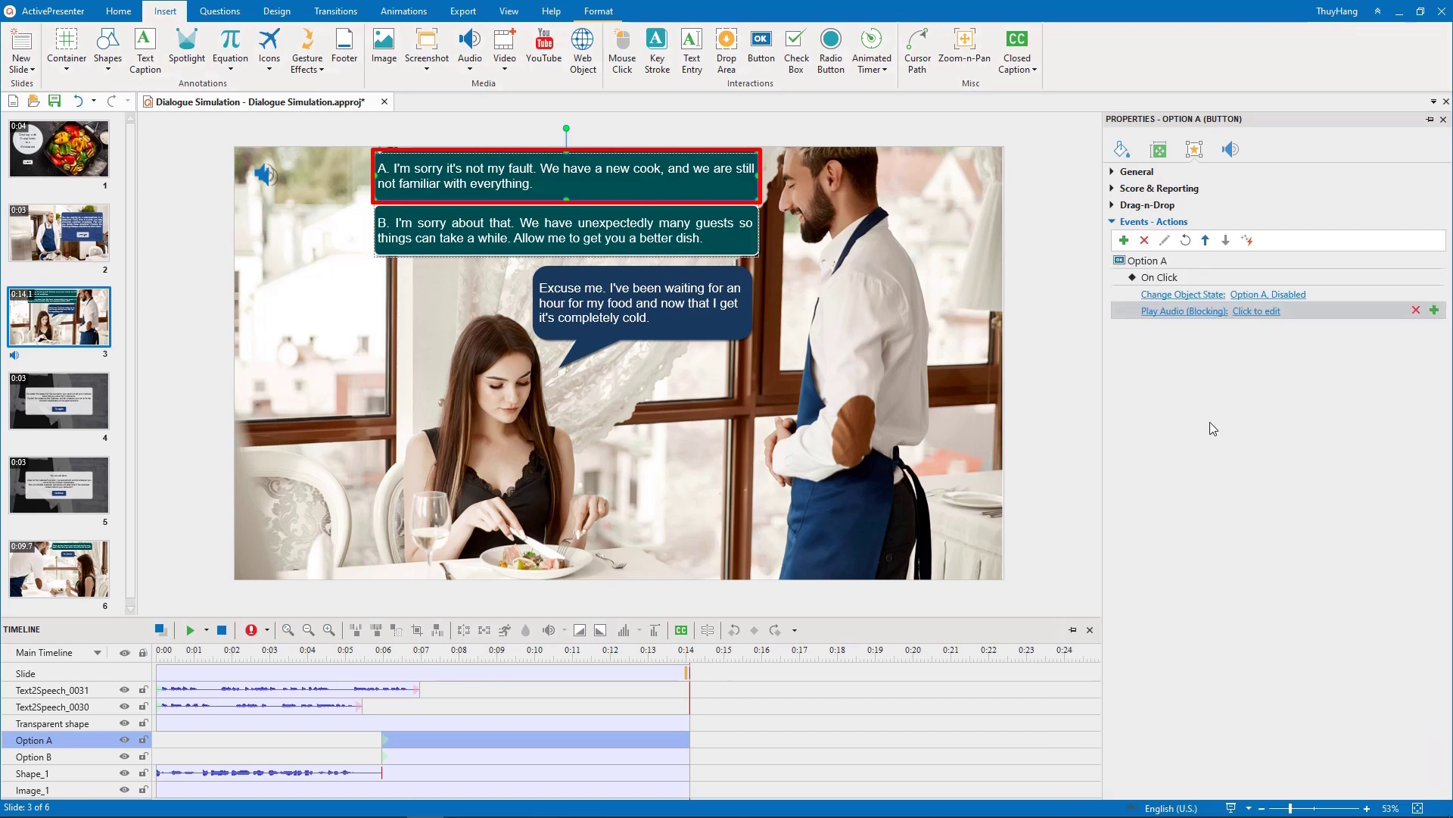
pyautogui.click(1270, 313)
pyautogui.click(1214, 335)
pyautogui.click(1001, 412)
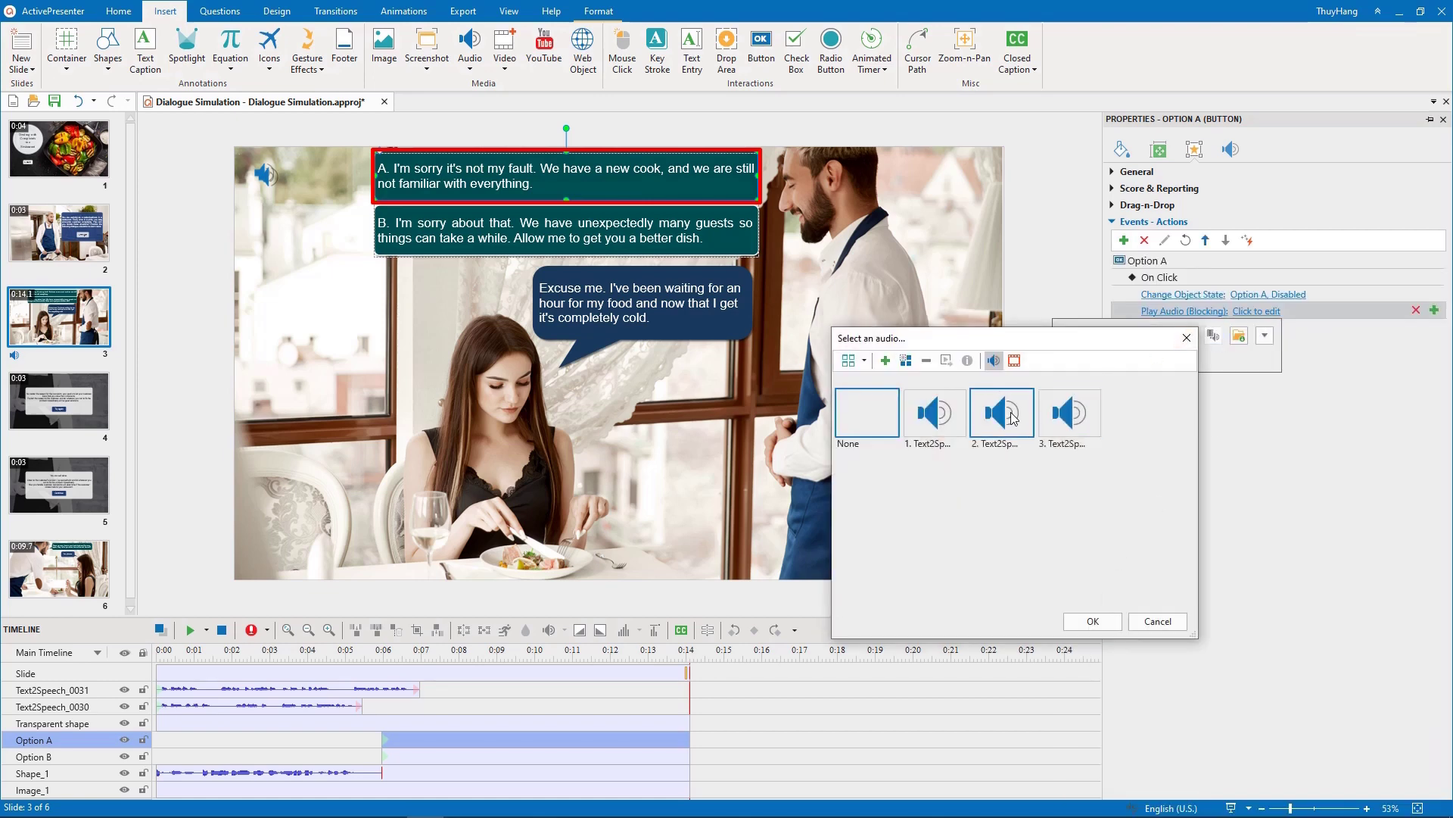
pyautogui.click(1088, 627)
pyautogui.click(1066, 362)
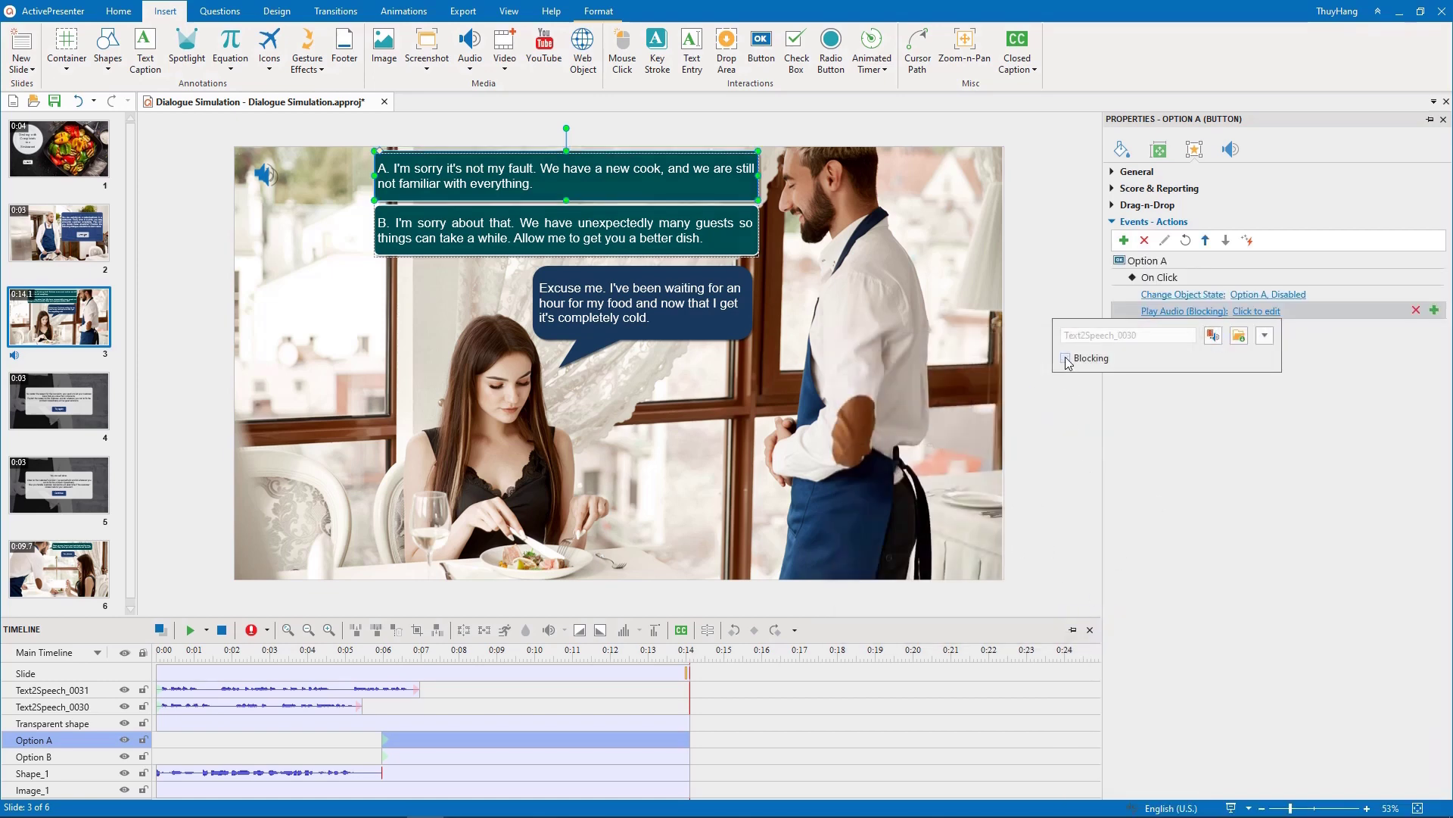
pyautogui.click(1328, 374)
# Add a Show Object action for the Transparent shape, hiding it after 6 seconds.
pyautogui.click(1434, 310)
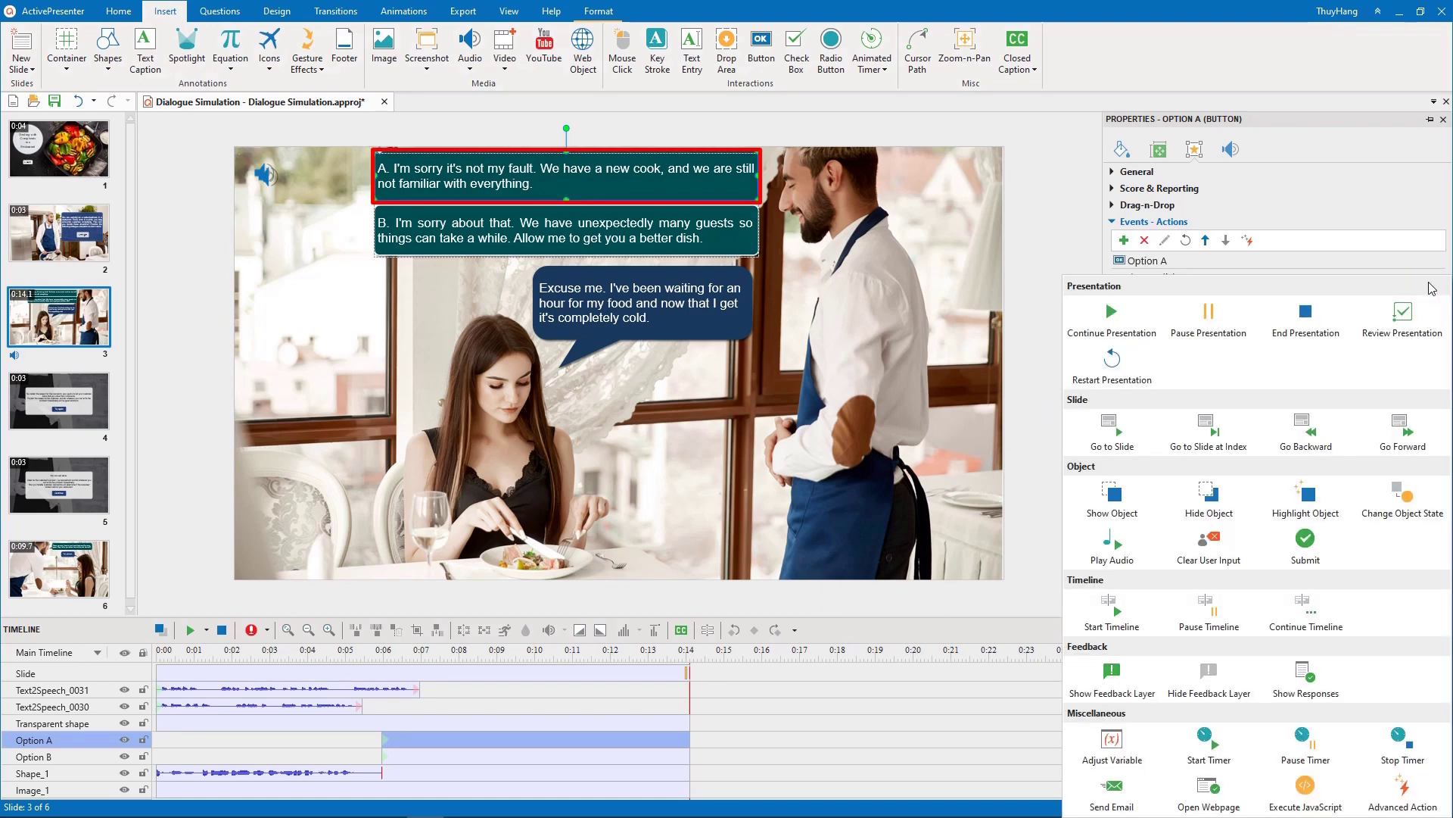
pyautogui.click(1137, 493)
pyautogui.click(1247, 336)
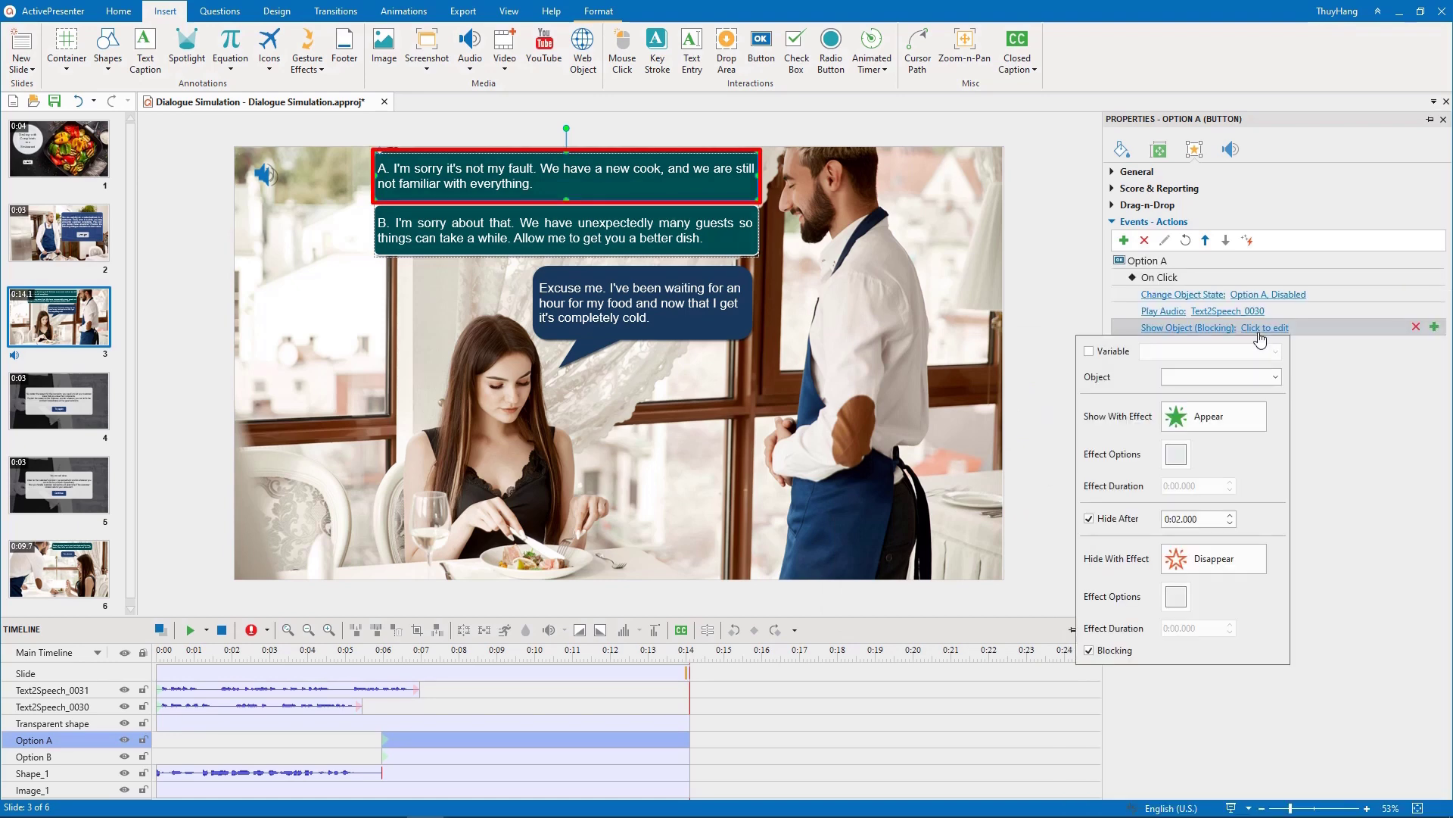
pyautogui.click(1257, 377)
pyautogui.click(1217, 426)
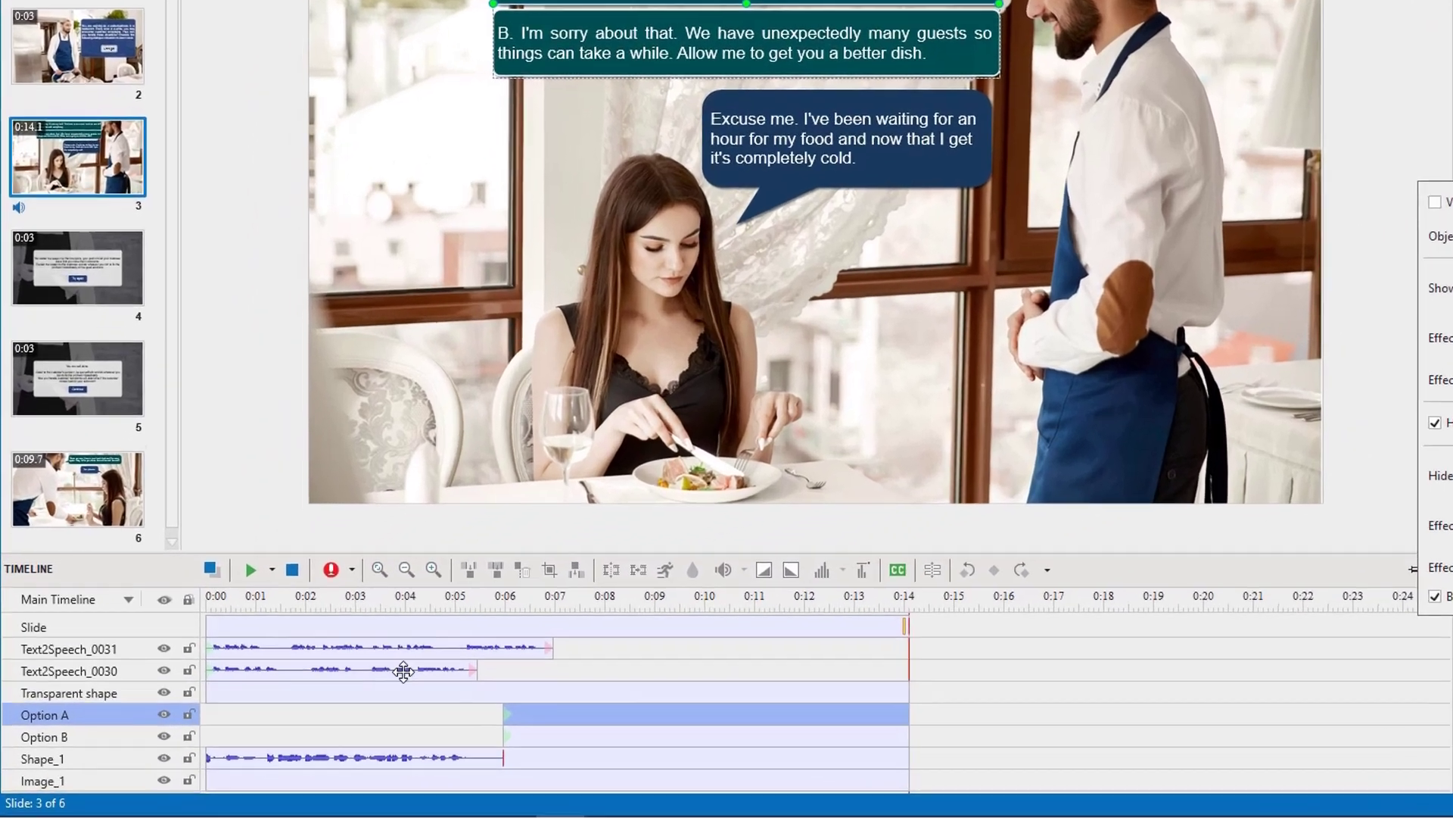
pyautogui.click(306, 706)
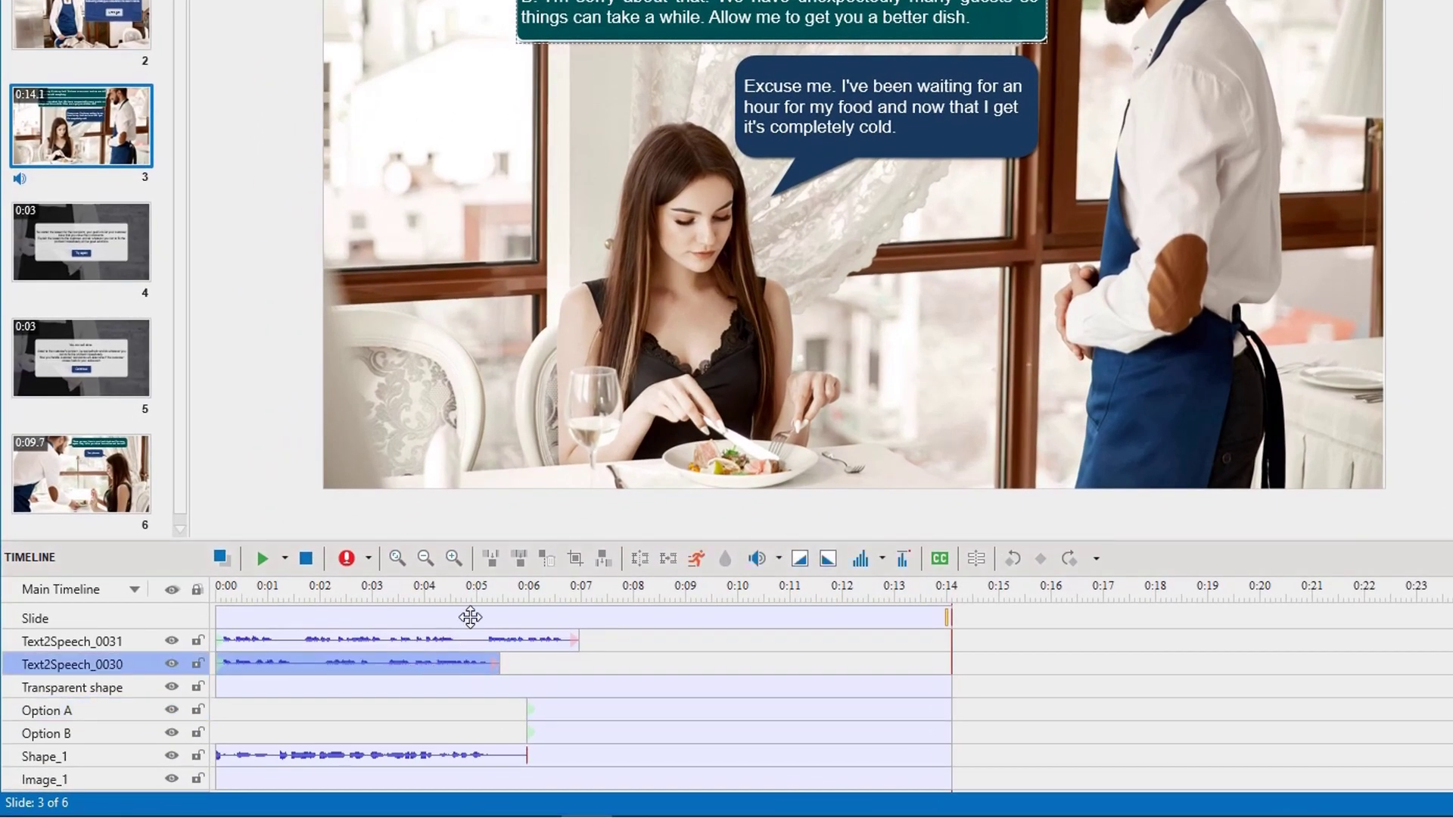
pyautogui.moveTo(482, 593); pyautogui.dragTo(502, 598)
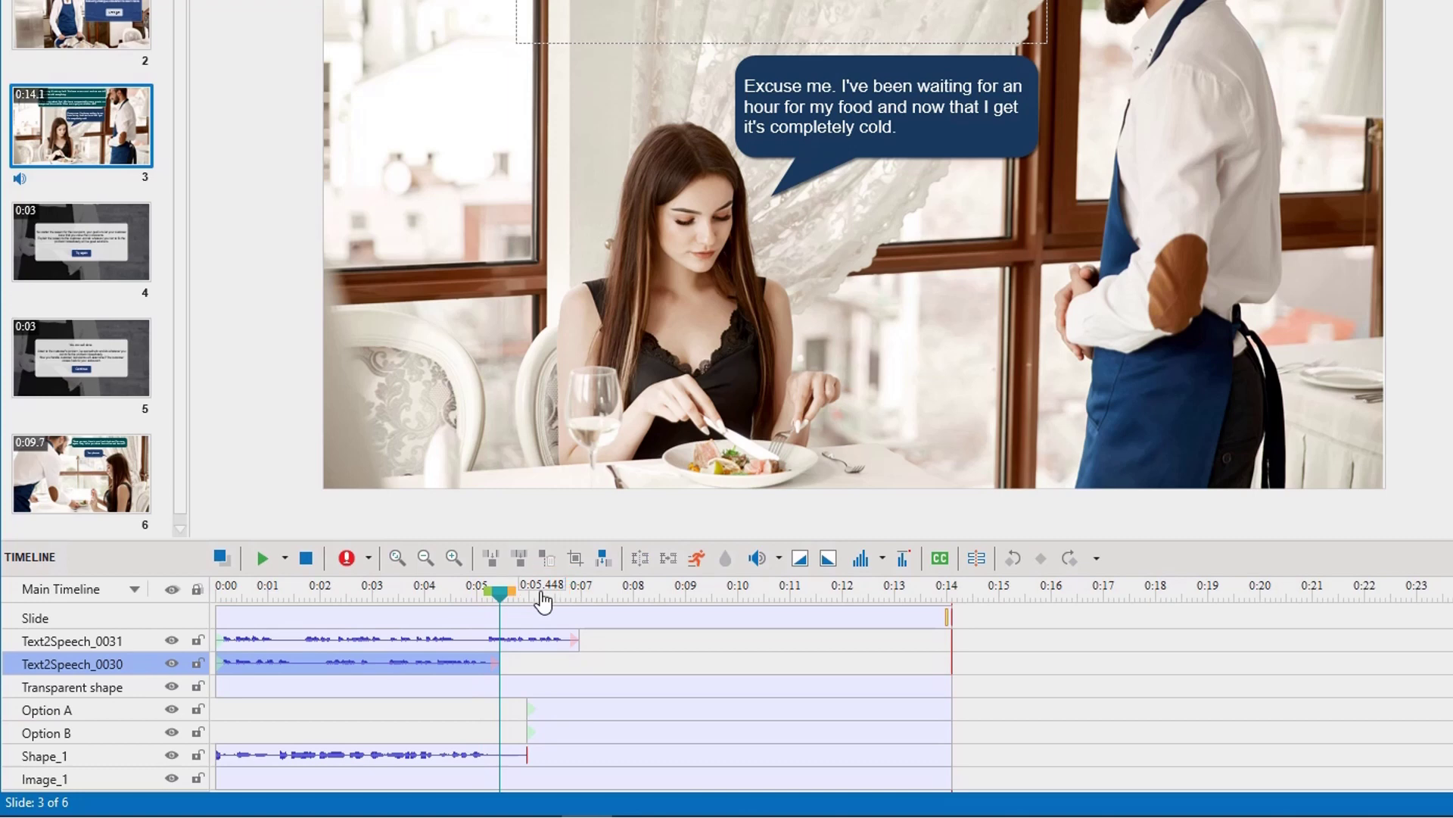
pyautogui.click(588, 712)
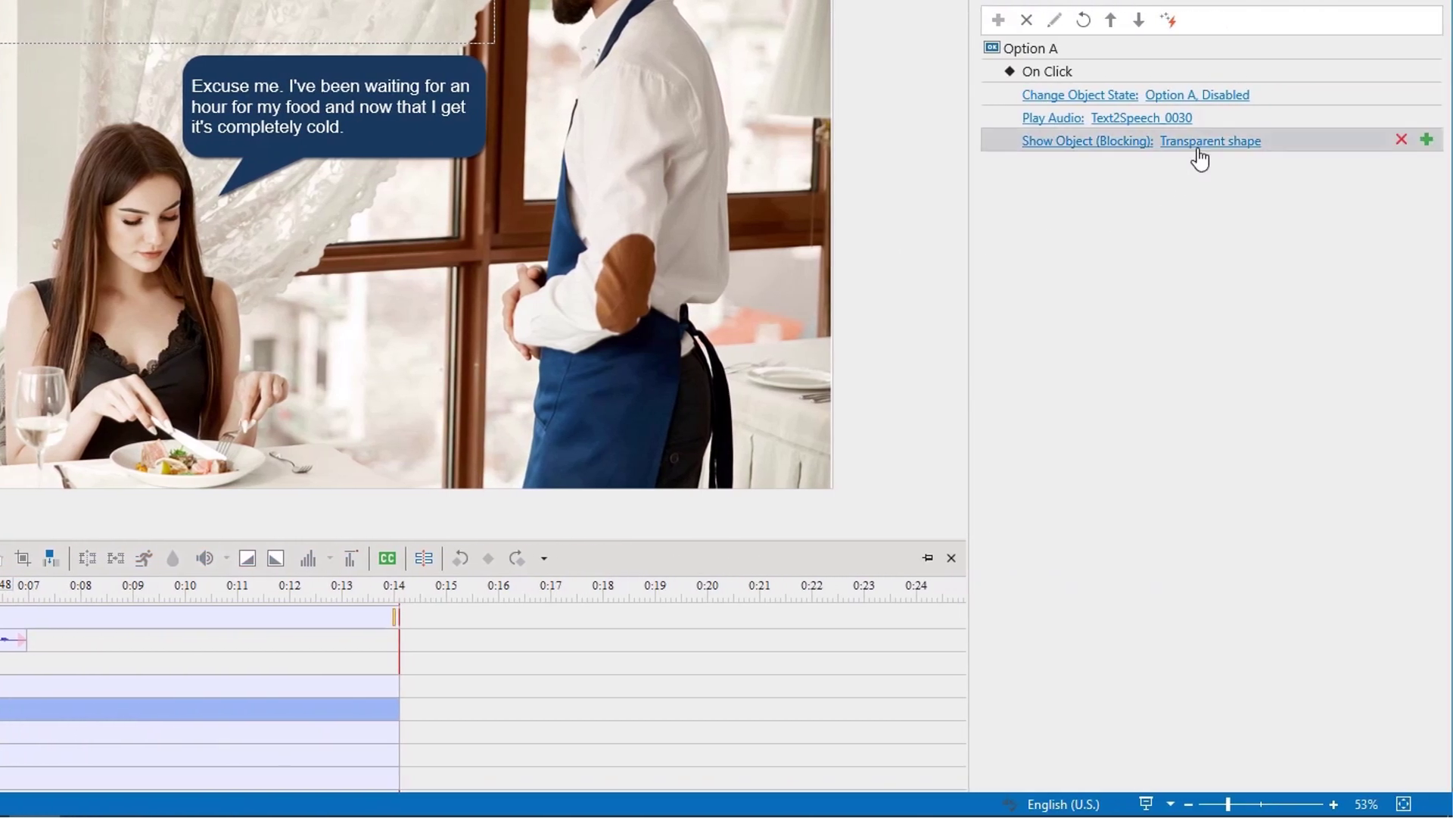
pyautogui.click(1199, 144)
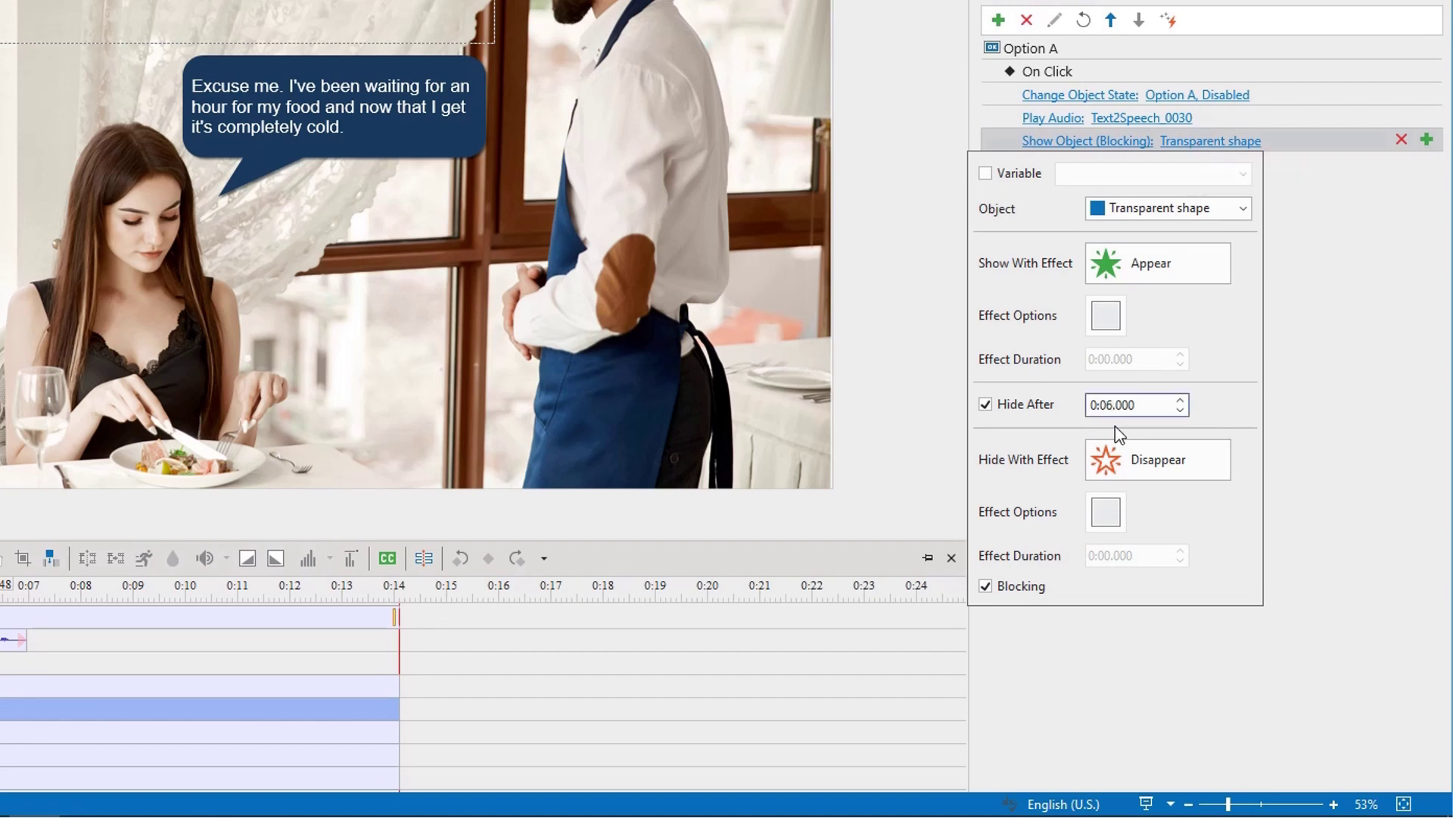
pyautogui.click(1281, 448)
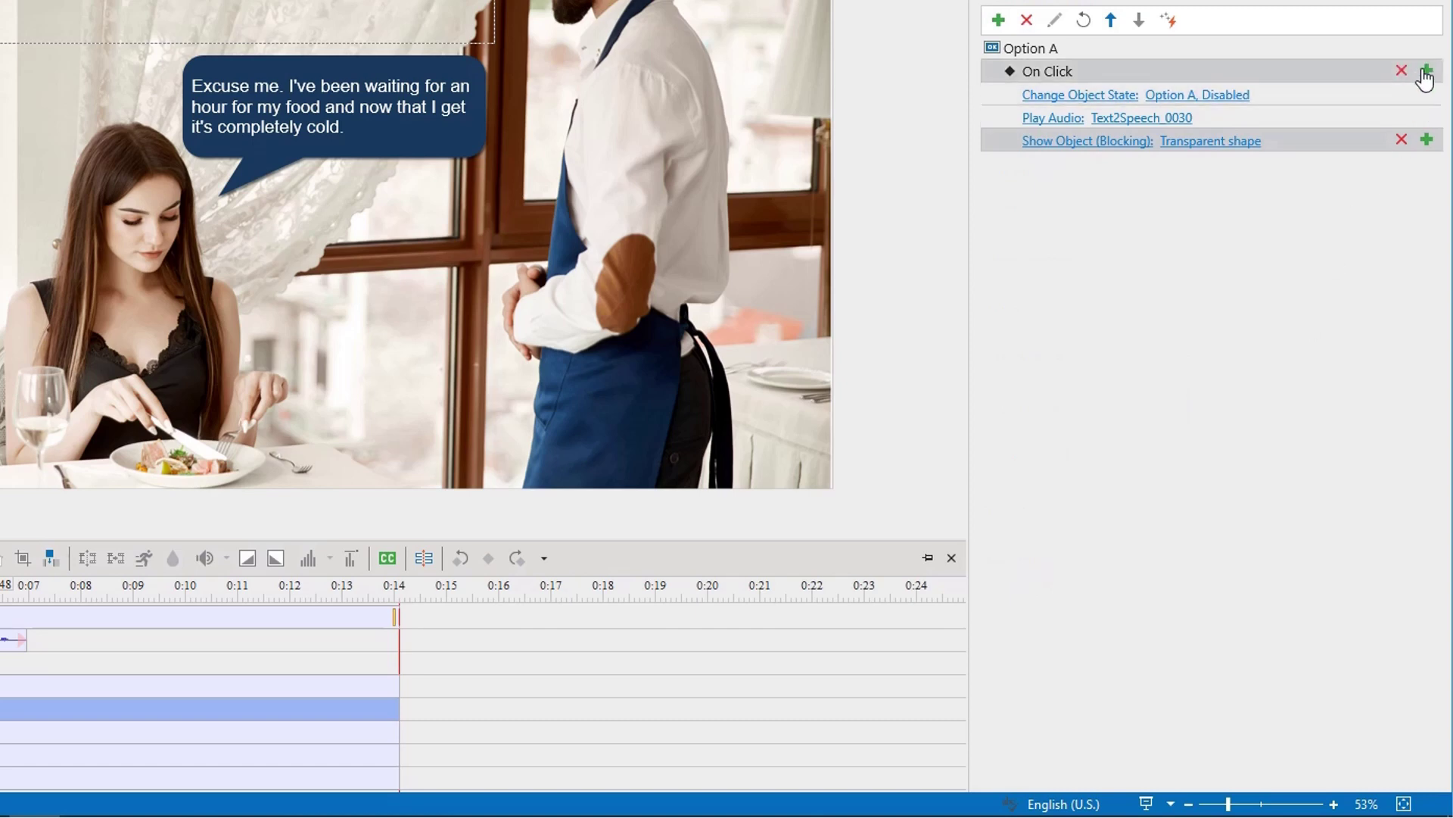
# Add a Go to Slide action targeting the Try again slide.
pyautogui.click(1427, 71)
pyautogui.click(989, 292)
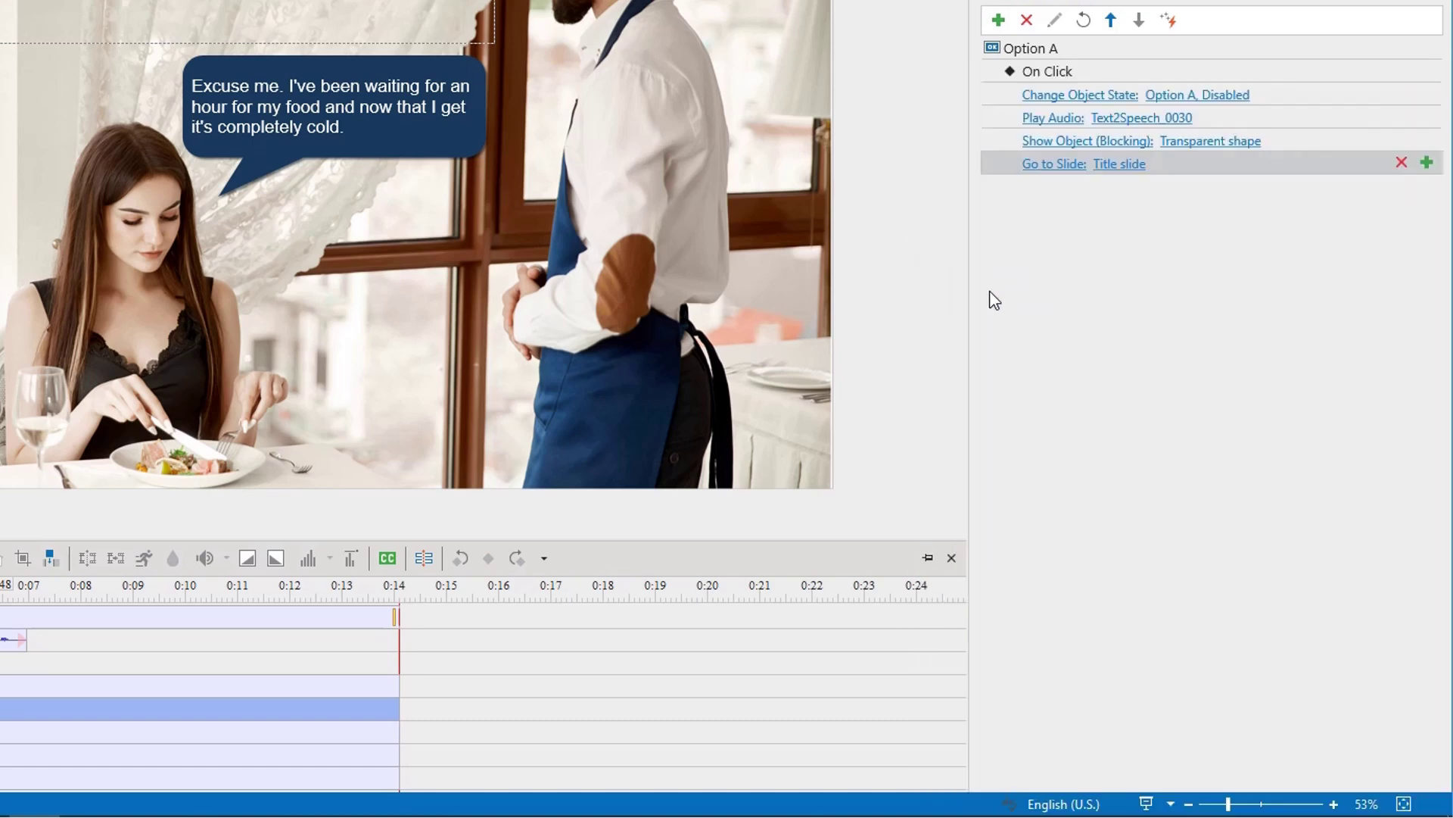
pyautogui.click(1126, 171)
pyautogui.click(1204, 195)
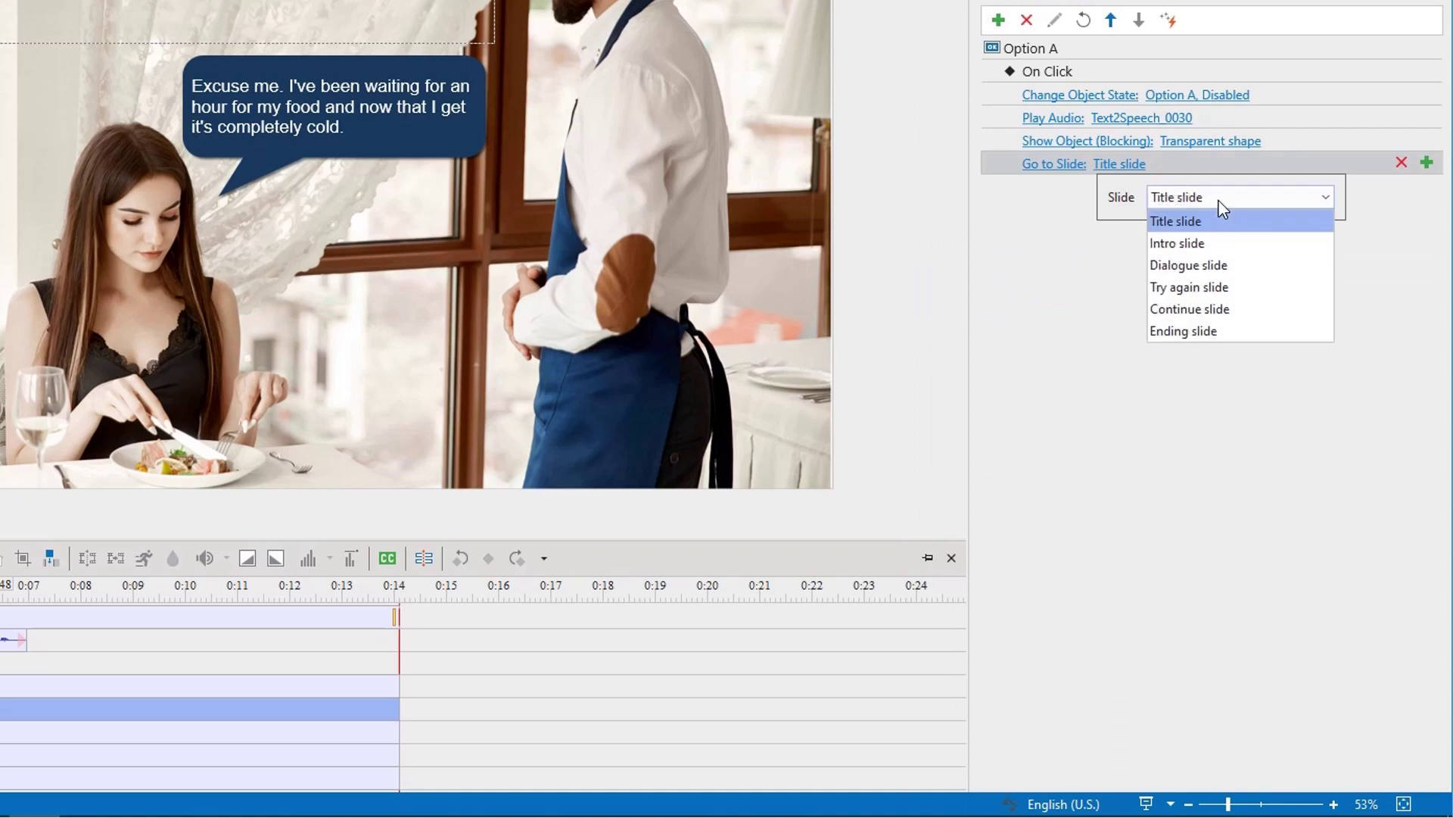
pyautogui.click(1240, 297)
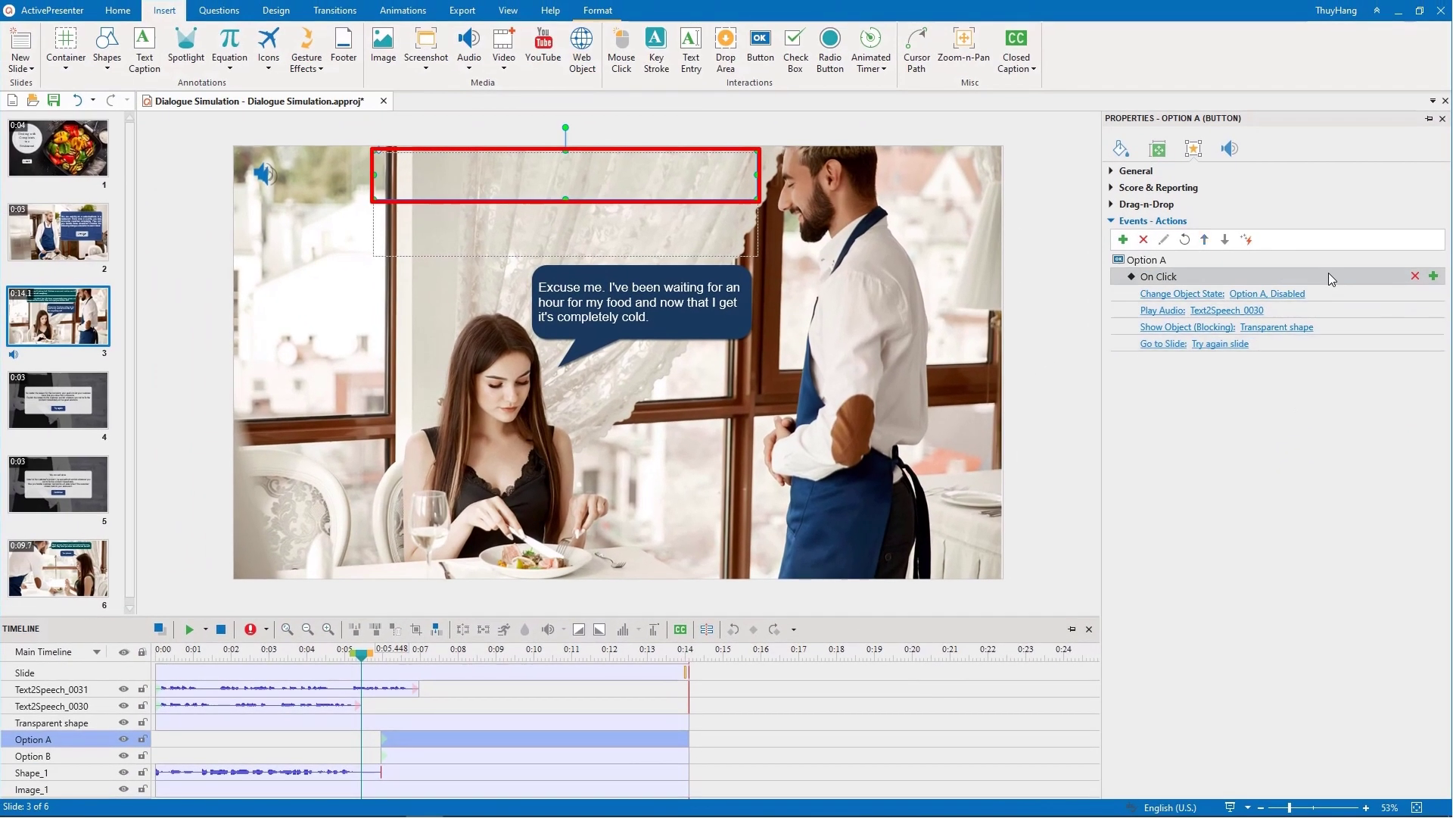
# Copy Option A's On Click event and paste it into Option B's events.
pyautogui.rightClick(1329, 274)
pyautogui.click(1337, 302)
pyautogui.click(496, 754)
pyautogui.rightClick(1292, 258)
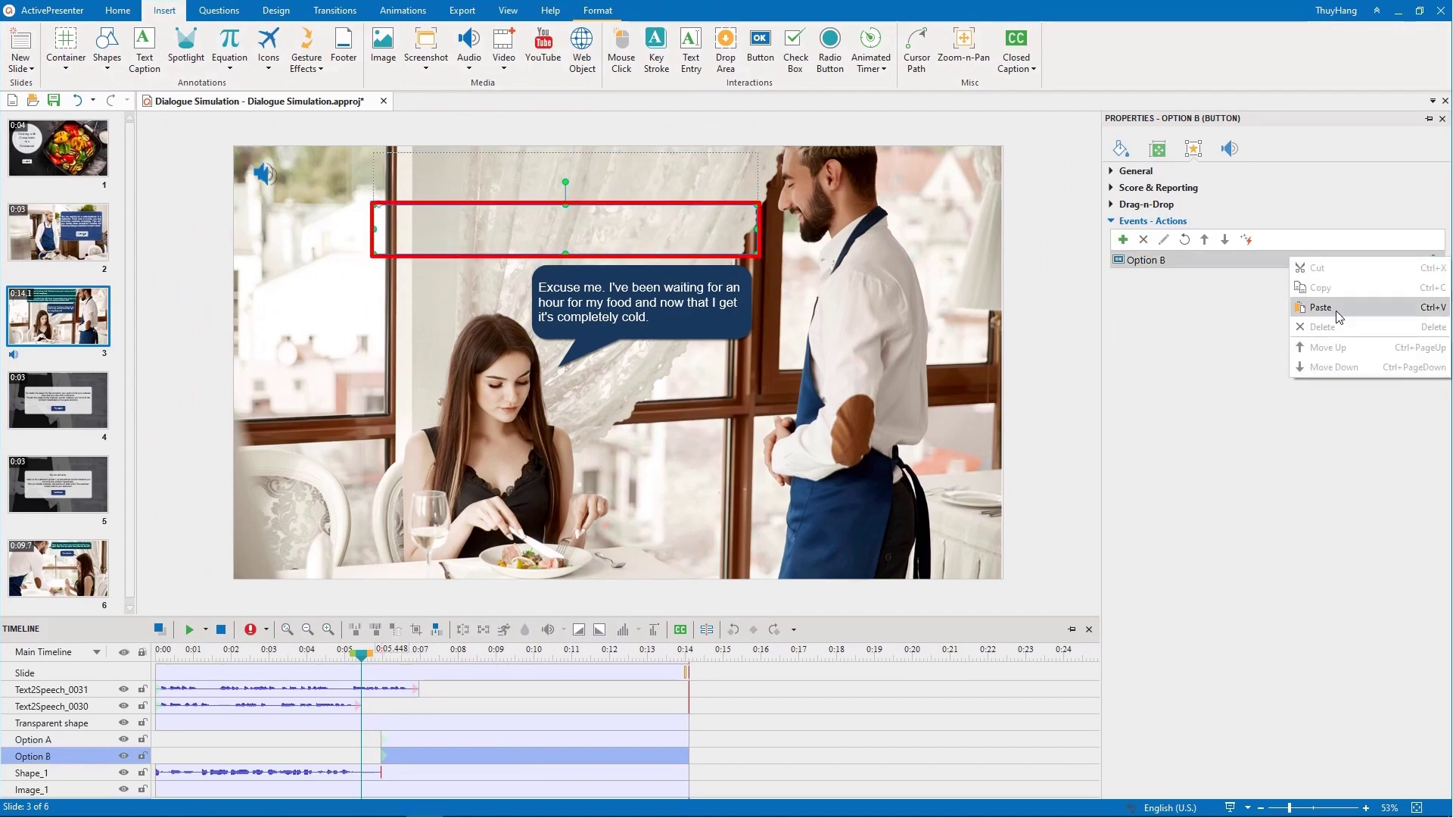
pyautogui.click(1337, 307)
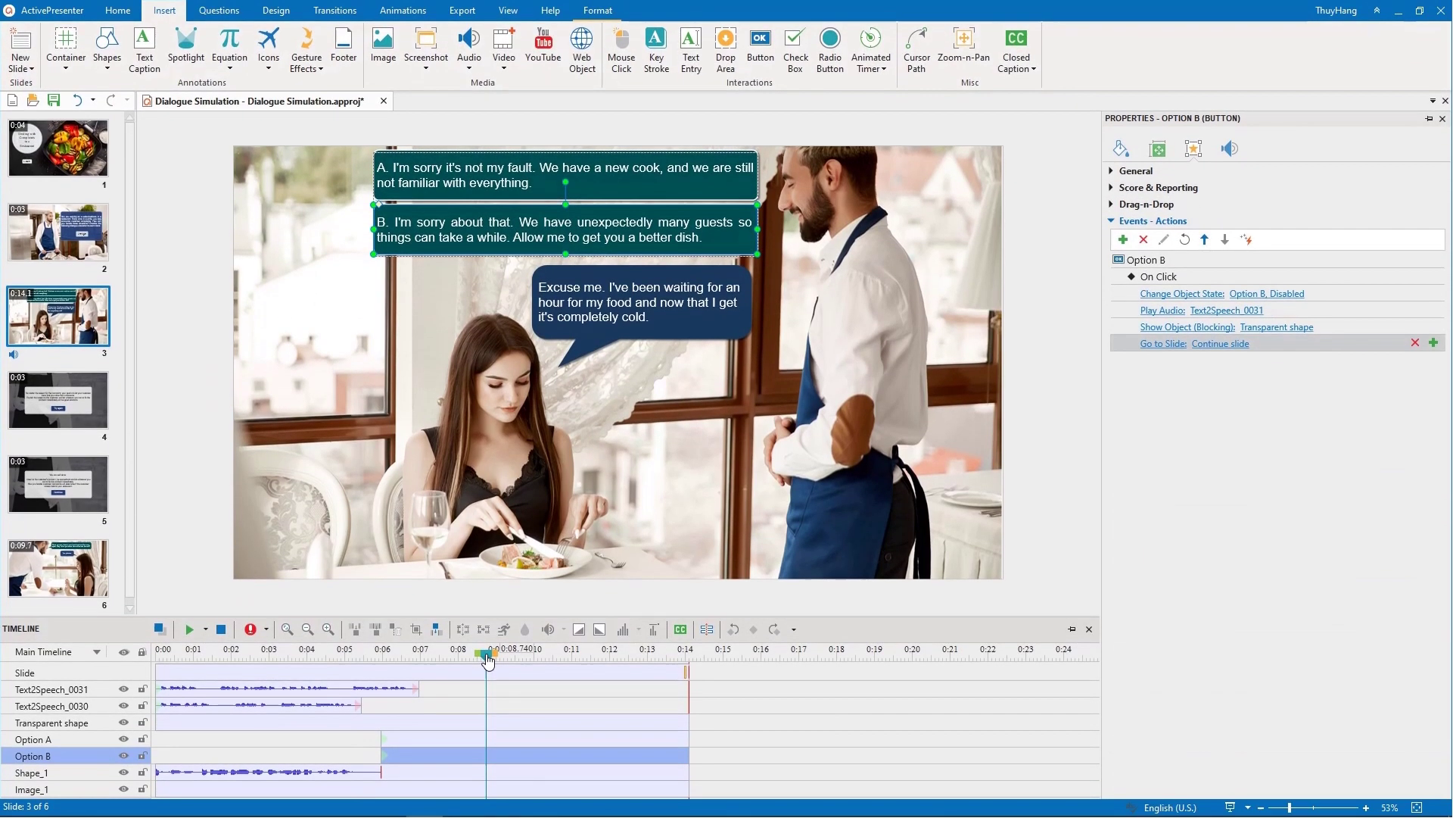
# Make the transparent shape initially hidden.
pyautogui.click(473, 722)
pyautogui.rightClick(474, 722)
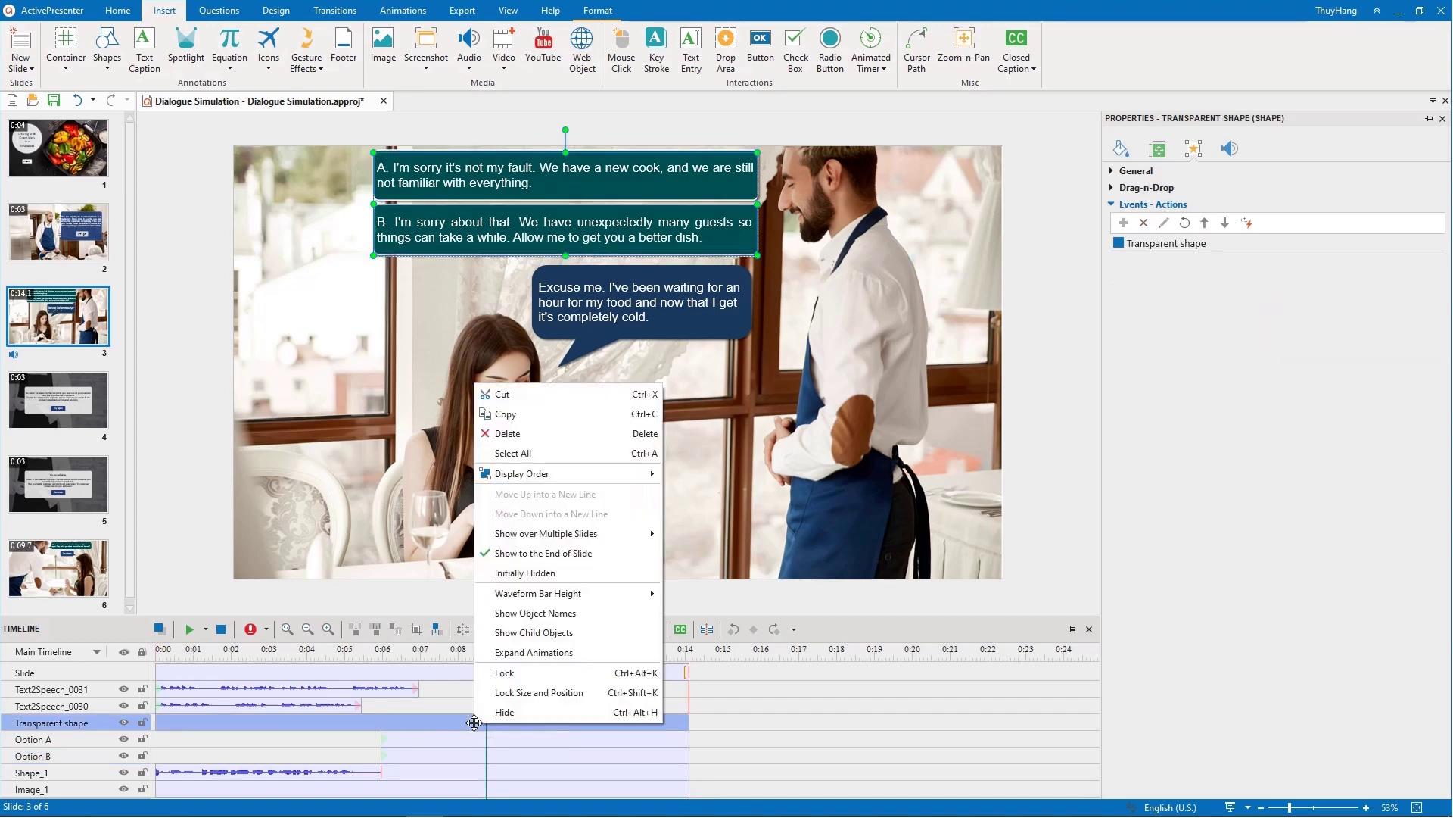
pyautogui.click(565, 573)
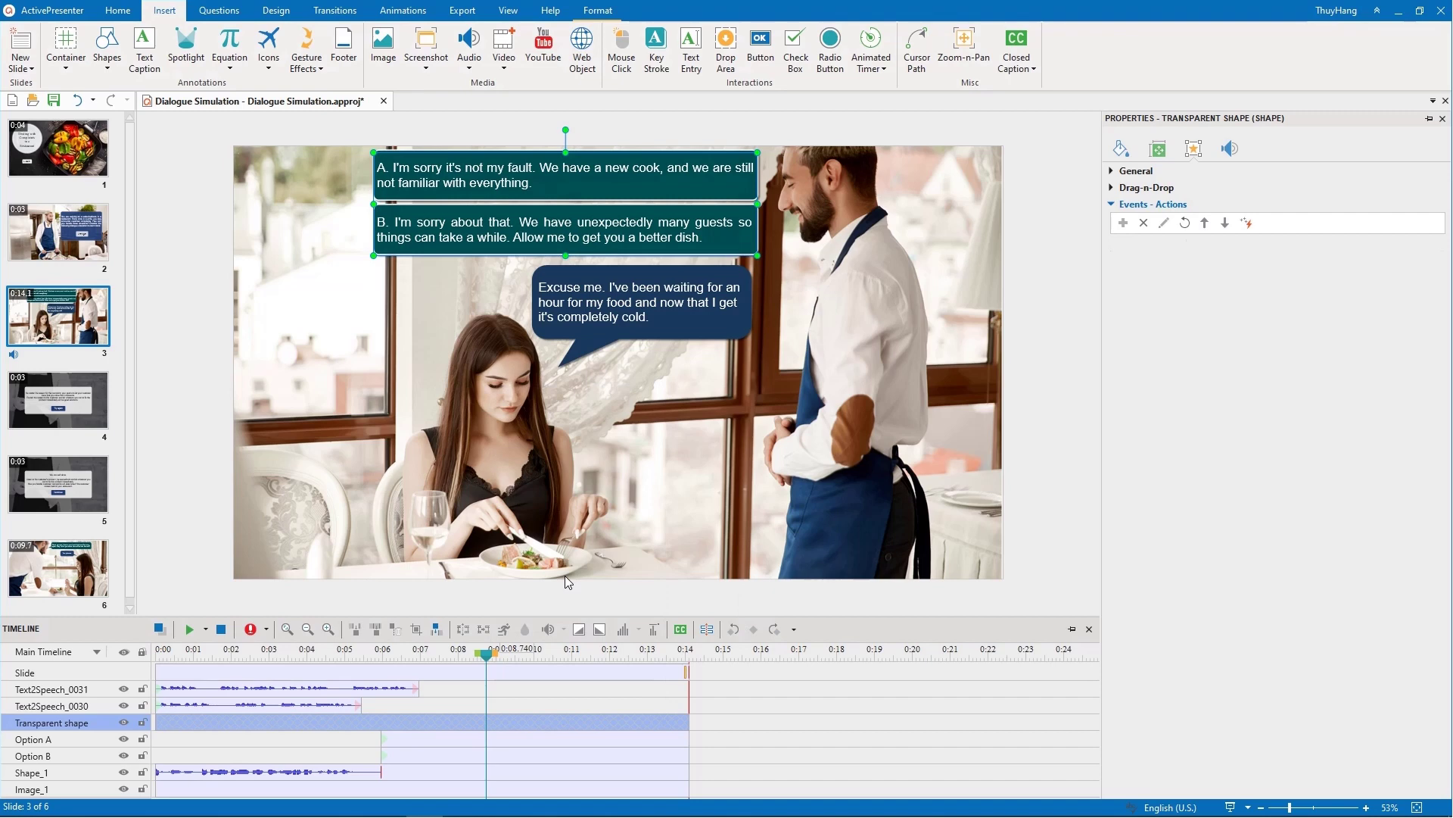
# Delete the Text2Speech_0031 and Text2Speech_0030 clips from the timeline.
pyautogui.click(398, 689)
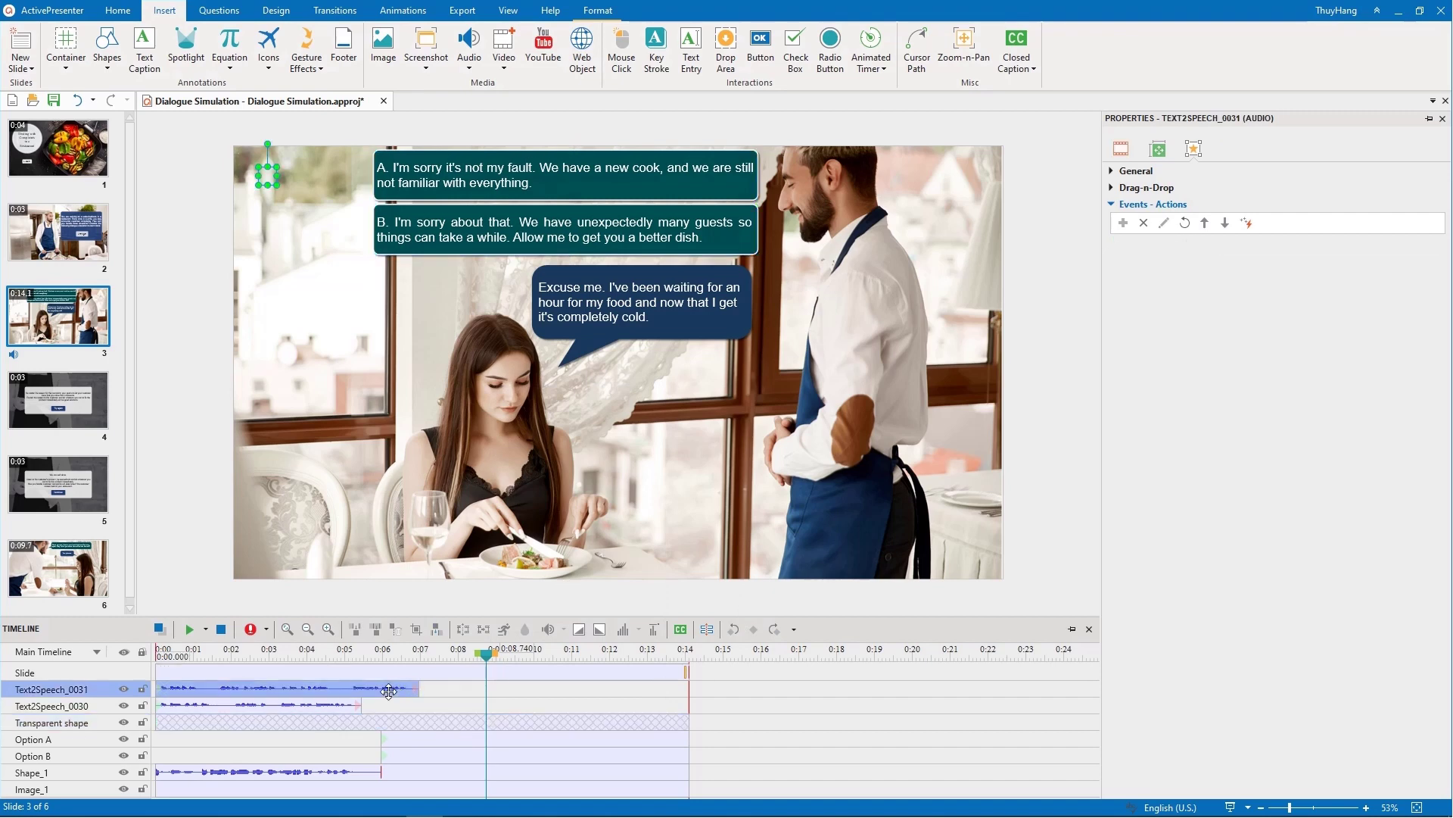
pyautogui.keyDown('ctrl'); pyautogui.click(352, 705); pyautogui.keyUp('ctrl')
pyautogui.press('Delete')
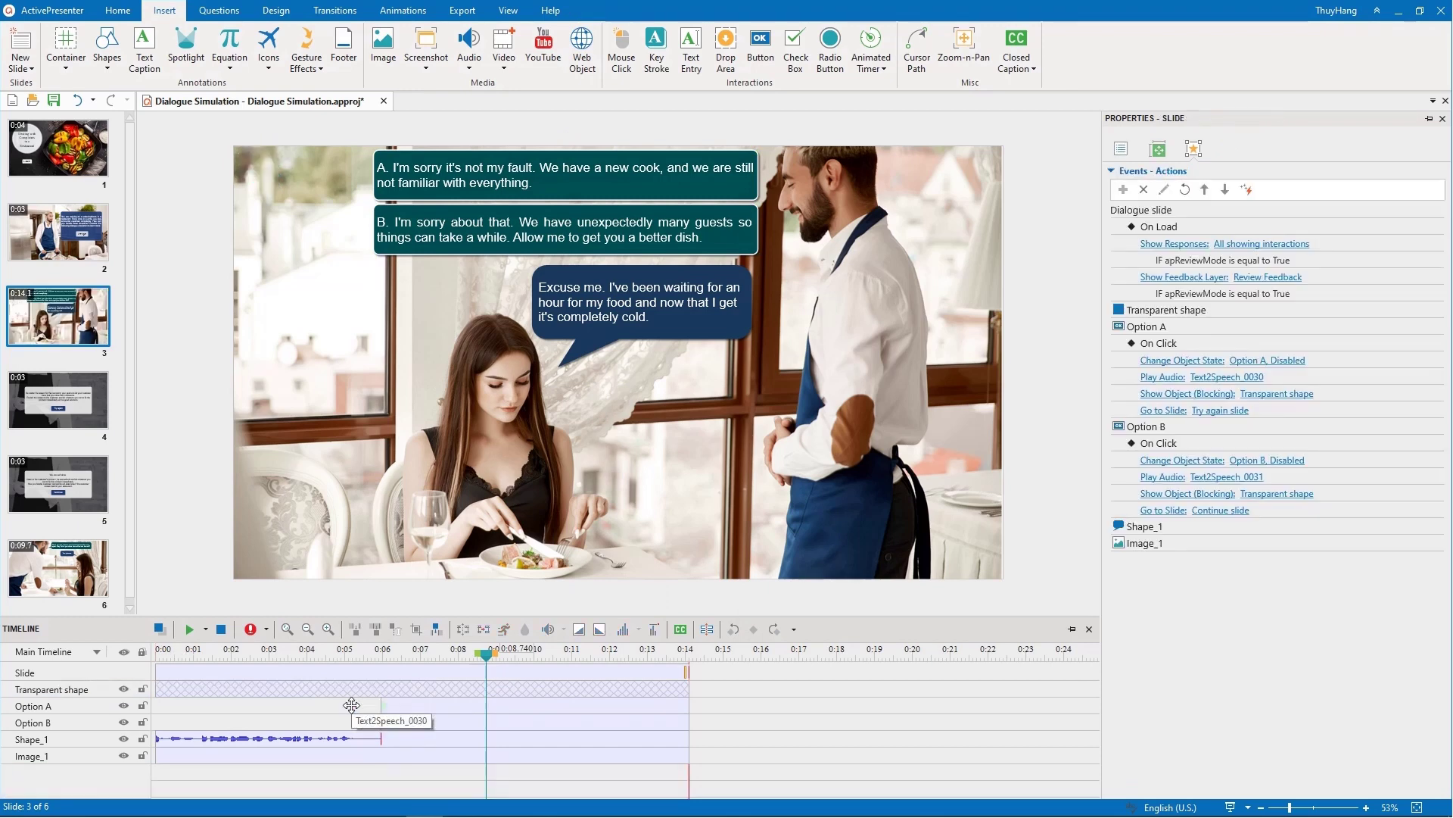
# Inspect the Try again and Continue slides' button actions, then go to the Ending slide.
pyautogui.click(83, 409)
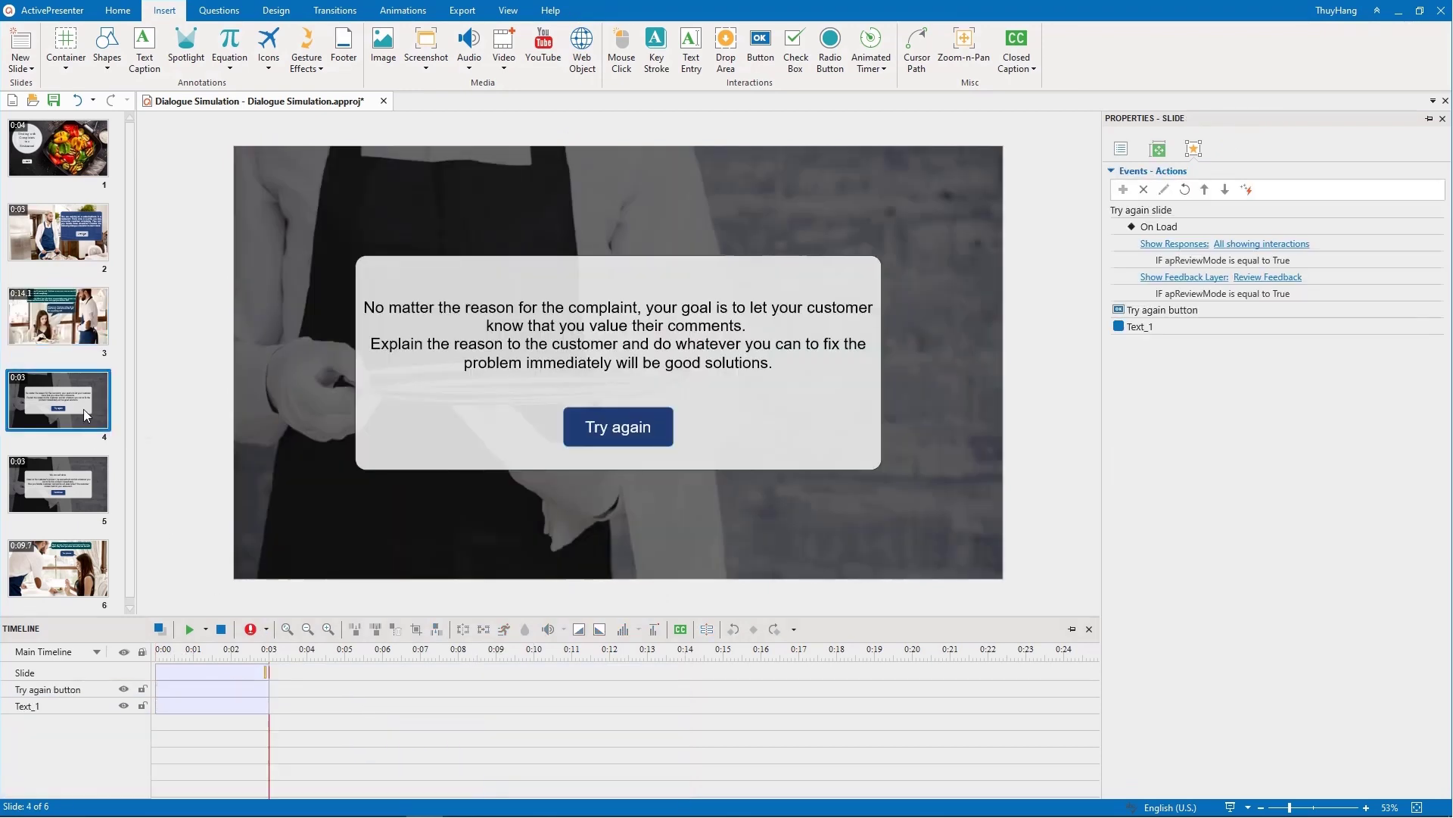
pyautogui.click(670, 423)
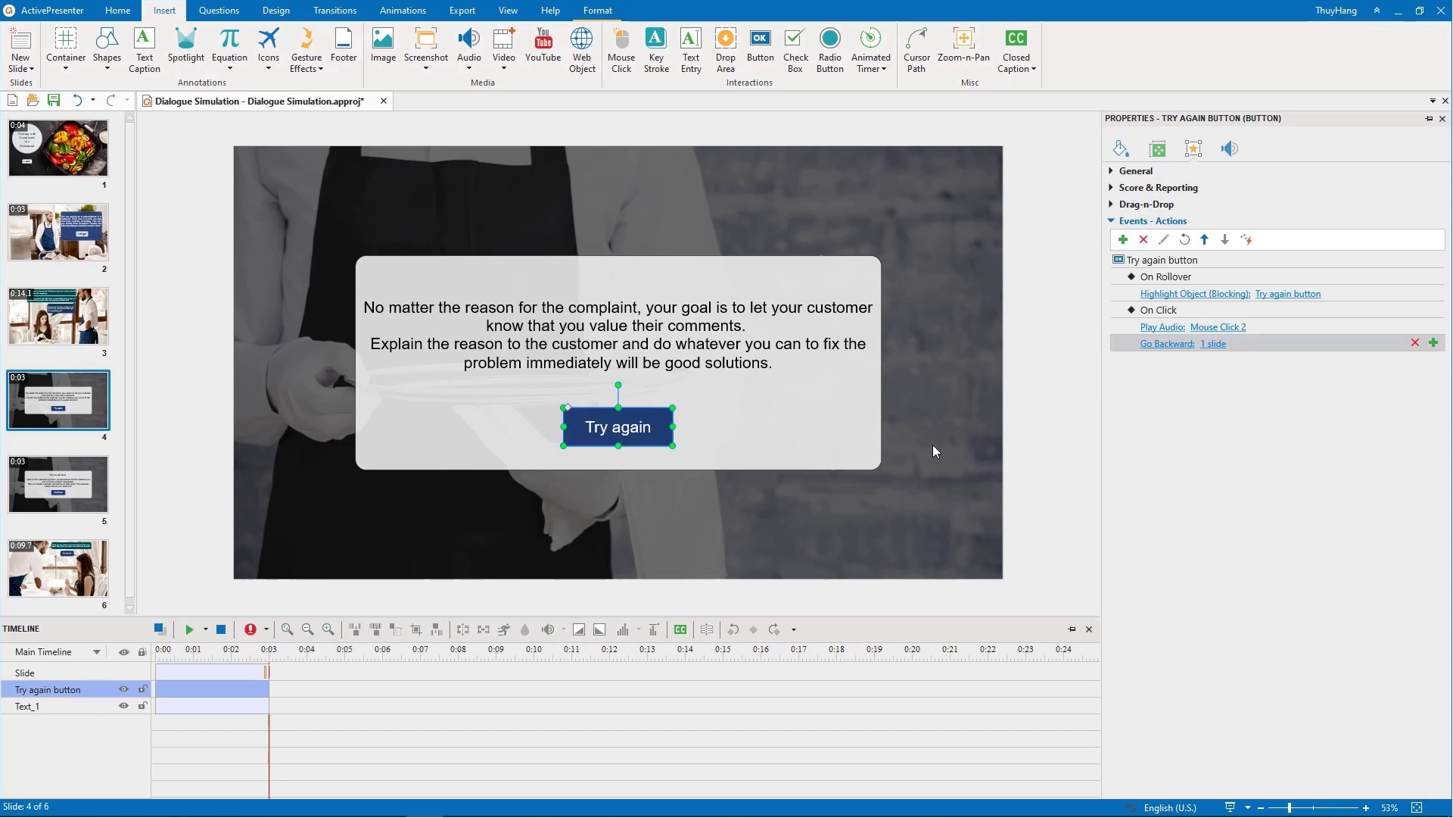
pyautogui.click(65, 506)
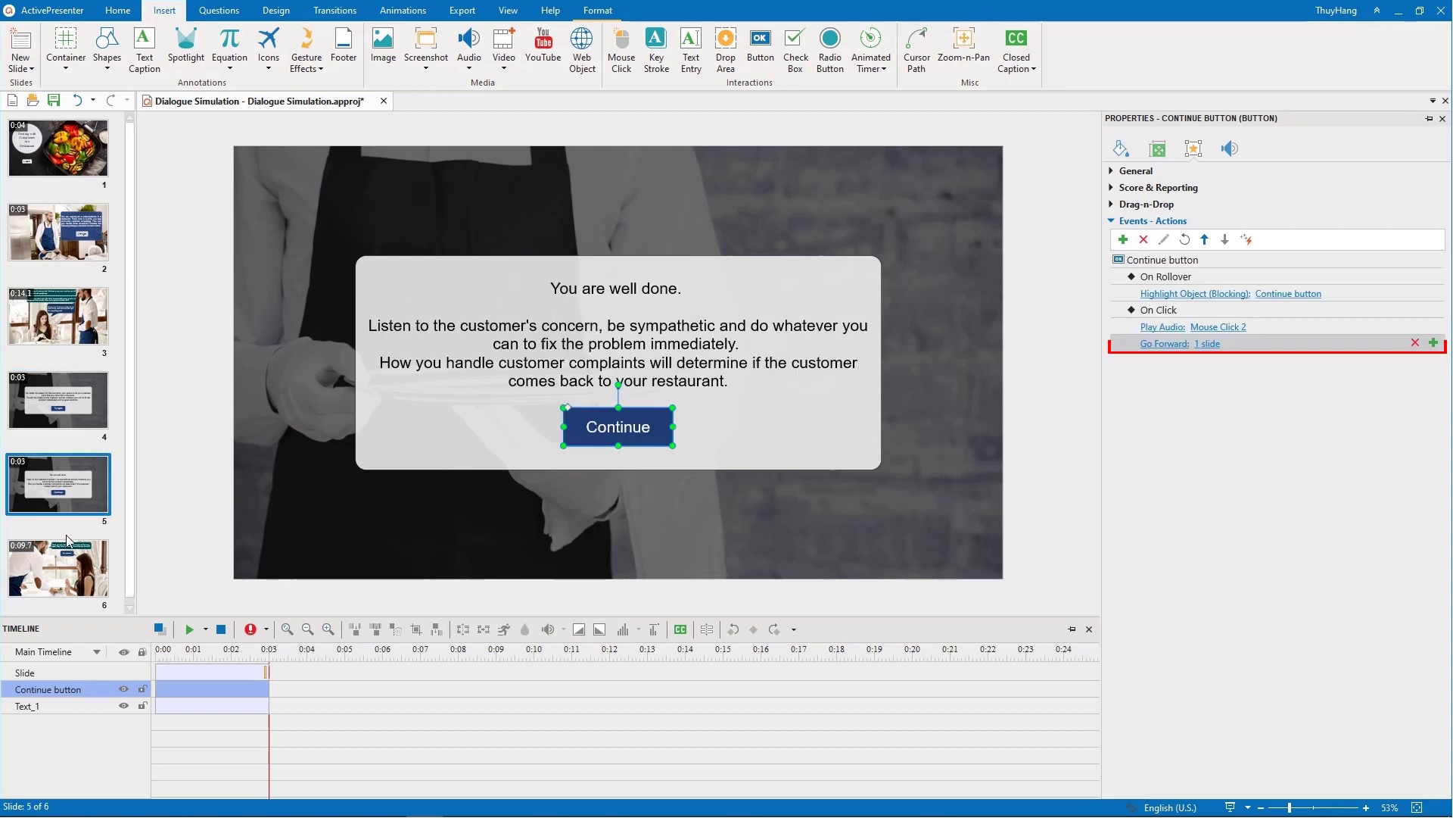
pyautogui.click(35, 555)
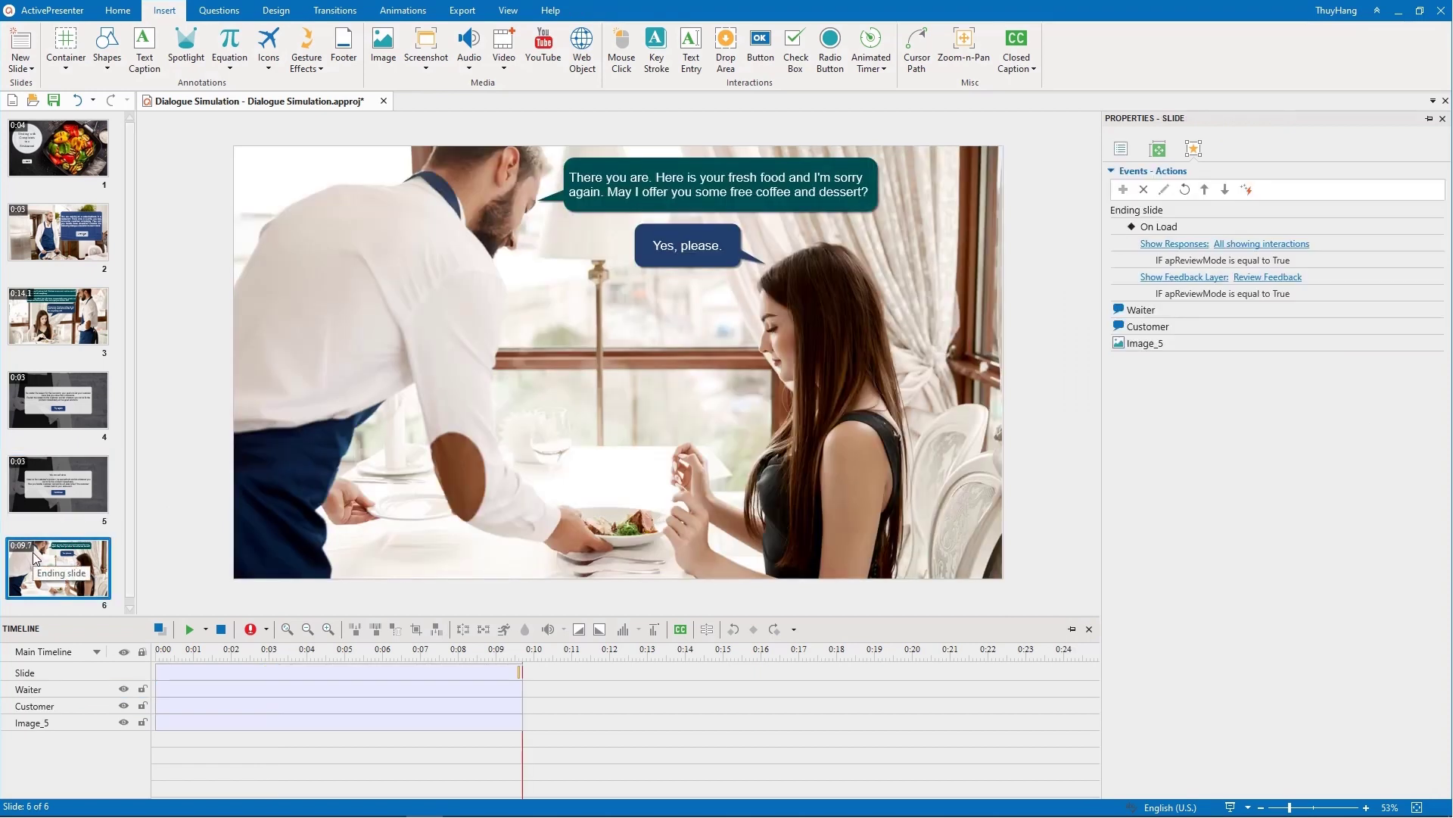
# Generate the waiter bubble's narration from its own text in the Matthew - US English - Neural voice.
pyautogui.click(636, 201)
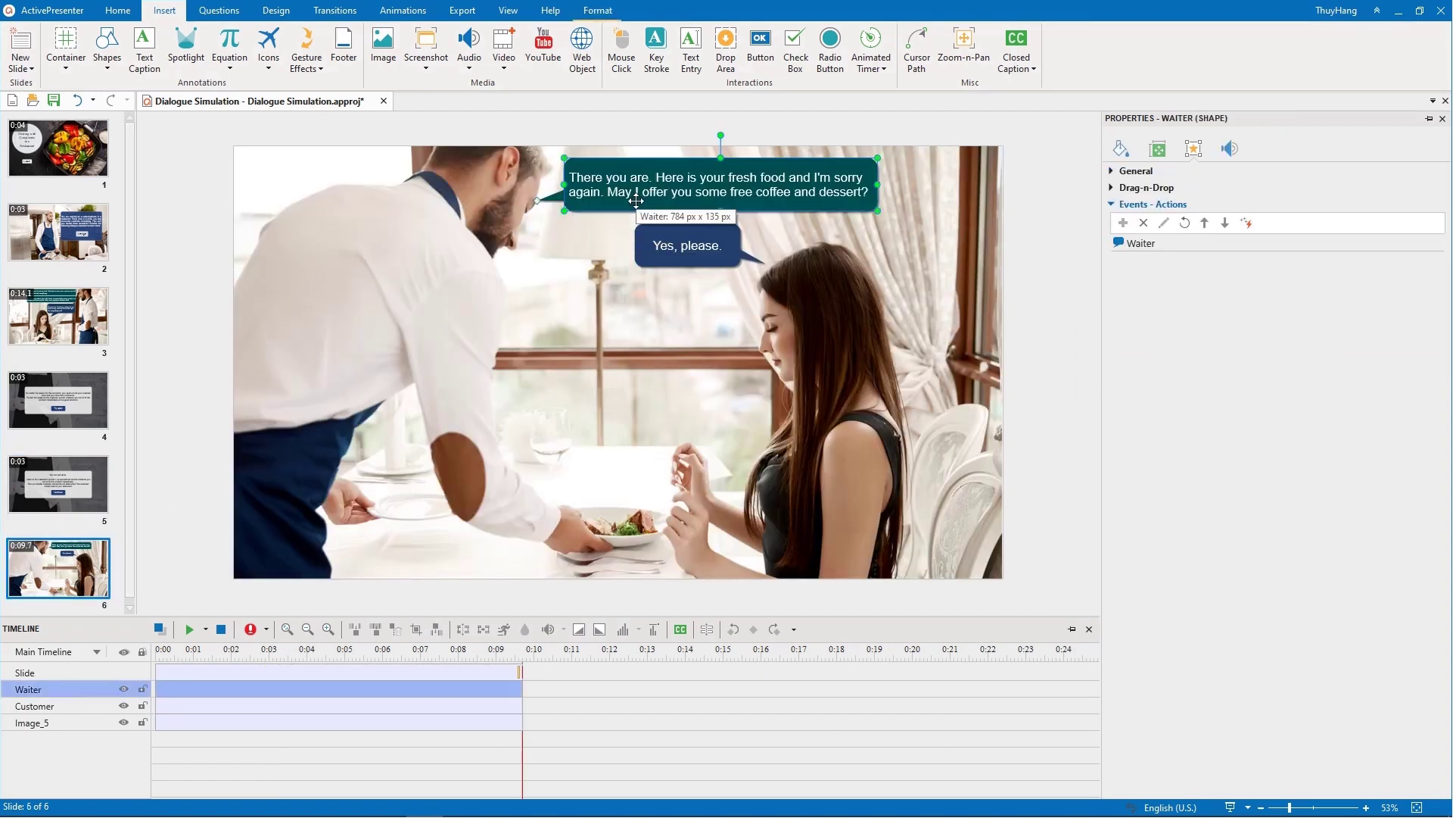
pyautogui.click(1230, 148)
pyautogui.click(1304, 384)
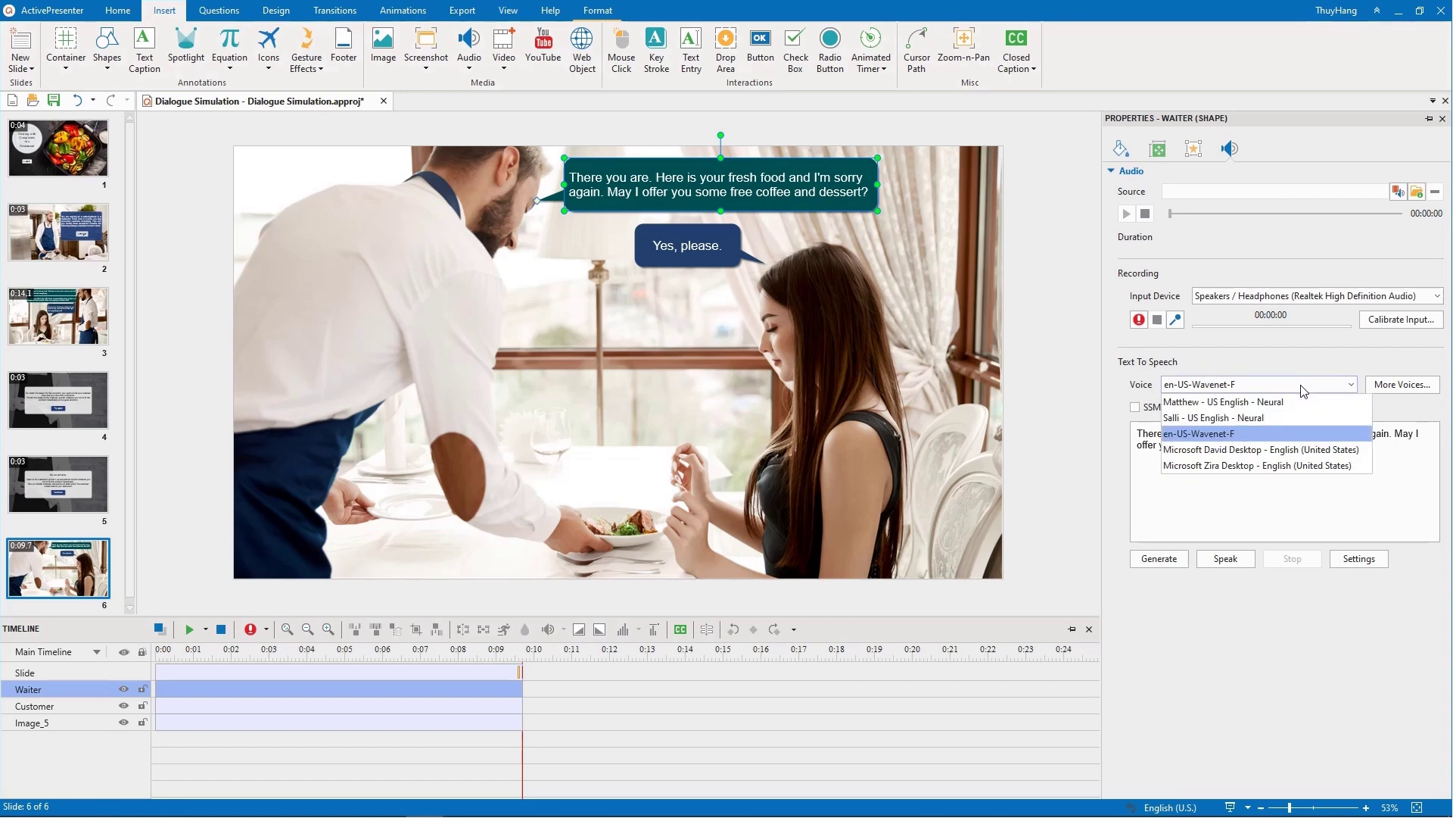
pyautogui.click(1303, 410)
pyautogui.click(1181, 408)
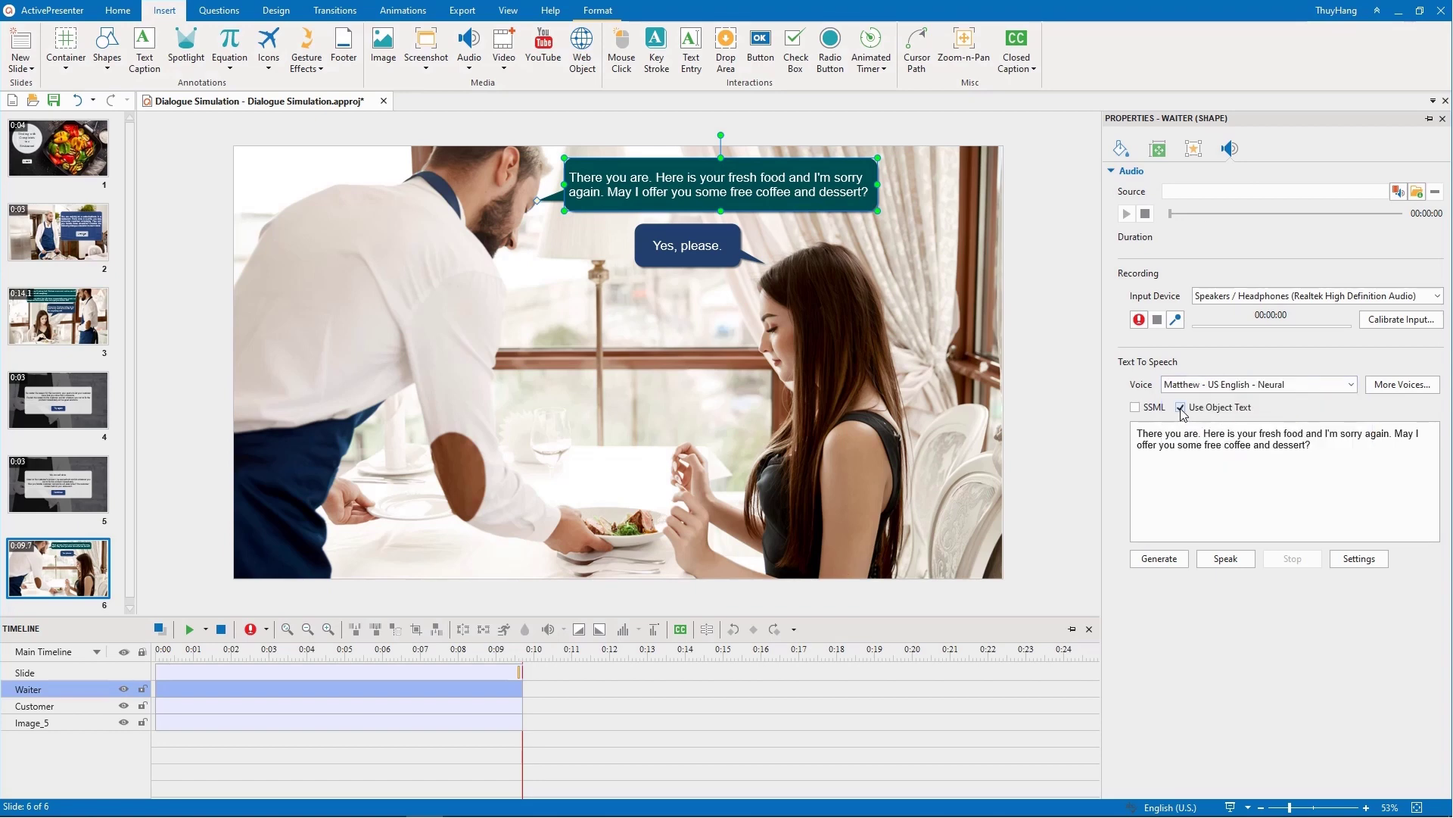
pyautogui.click(1220, 562)
pyautogui.click(1165, 565)
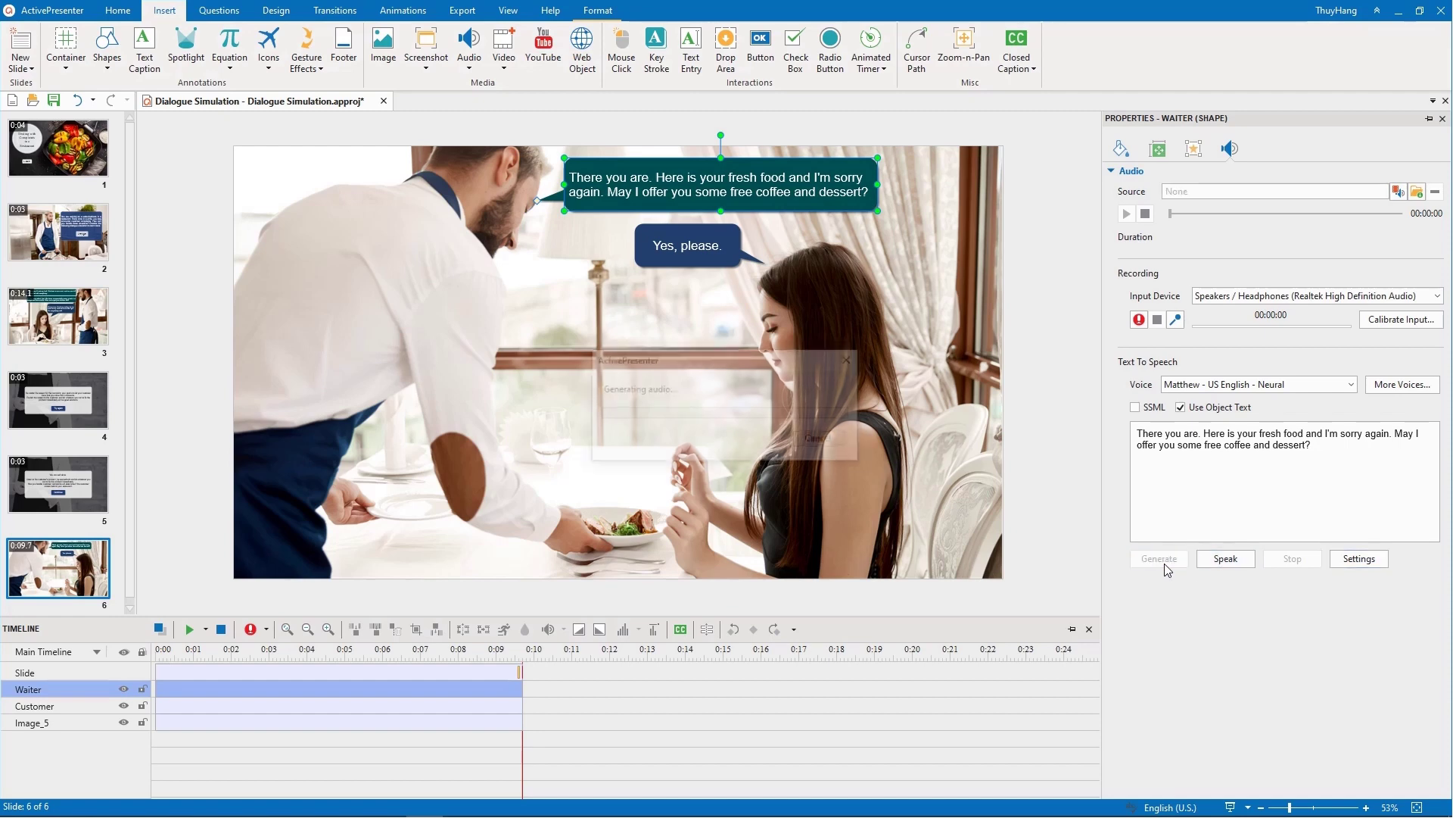
# Generate the 'Yes, please.' narration in Salli - US English - Neural and start it near 0:06.6.
pyautogui.click(729, 262)
pyautogui.click(1307, 387)
pyautogui.click(1304, 417)
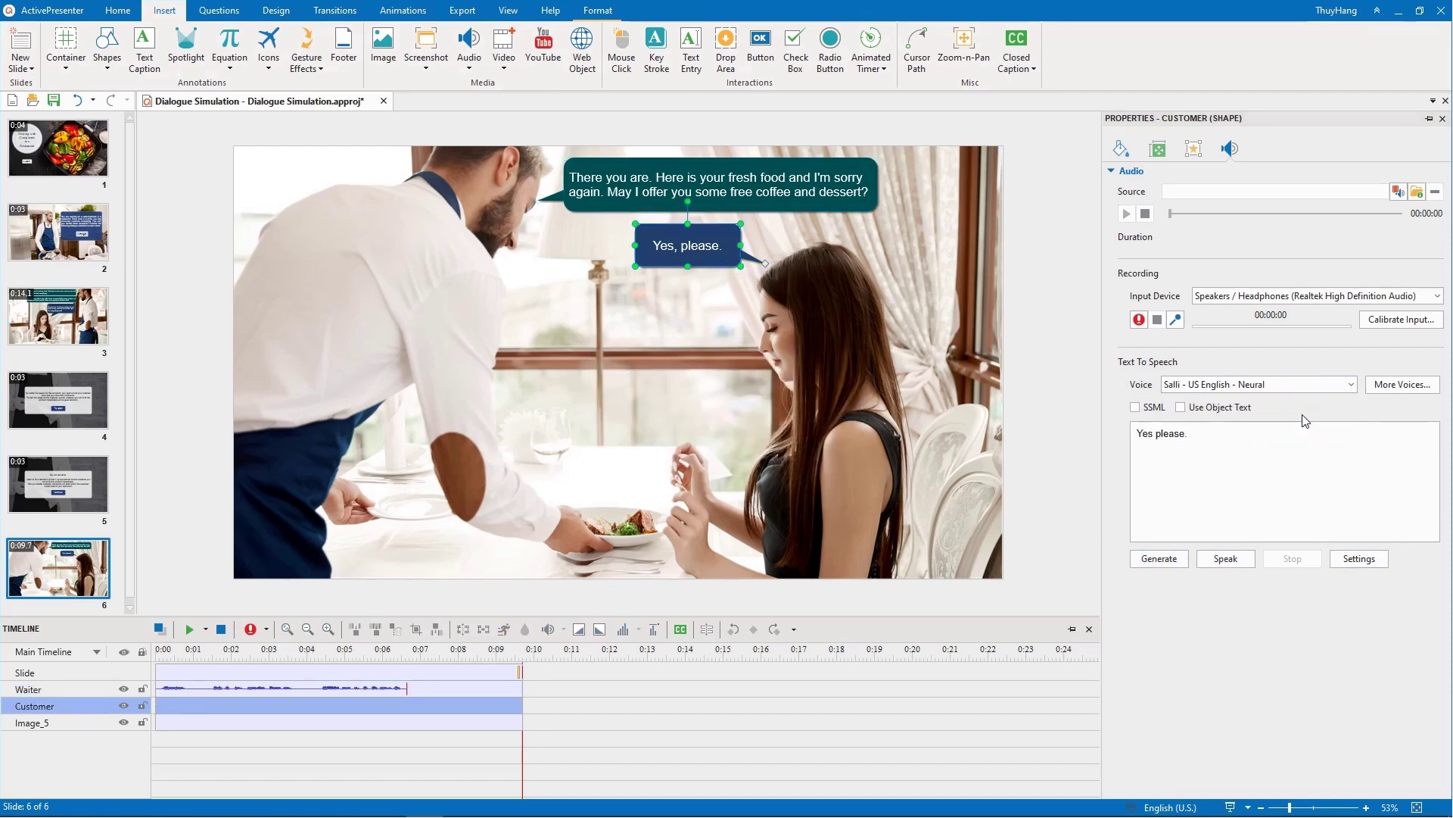
pyautogui.click(1179, 409)
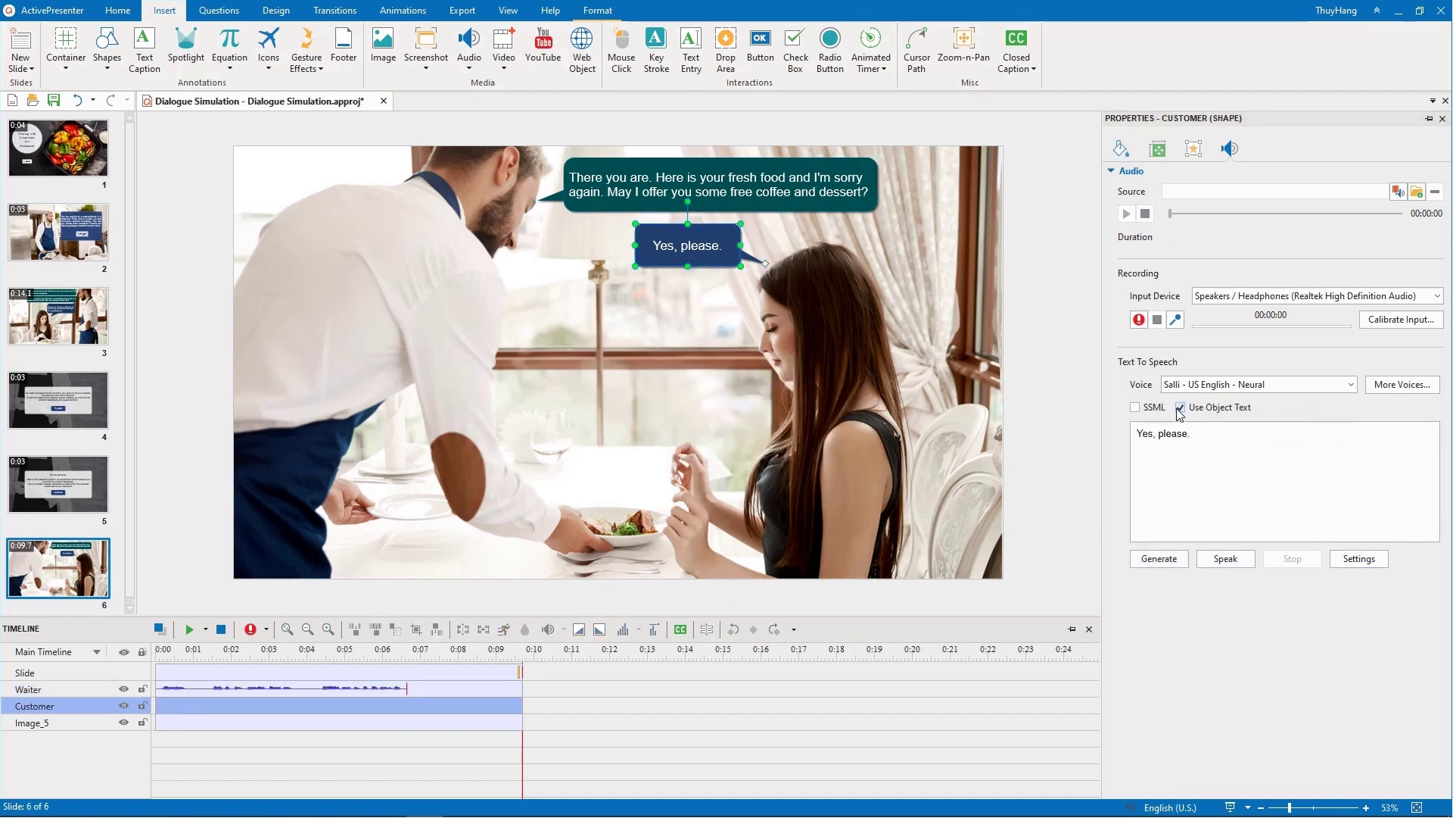
pyautogui.click(1220, 564)
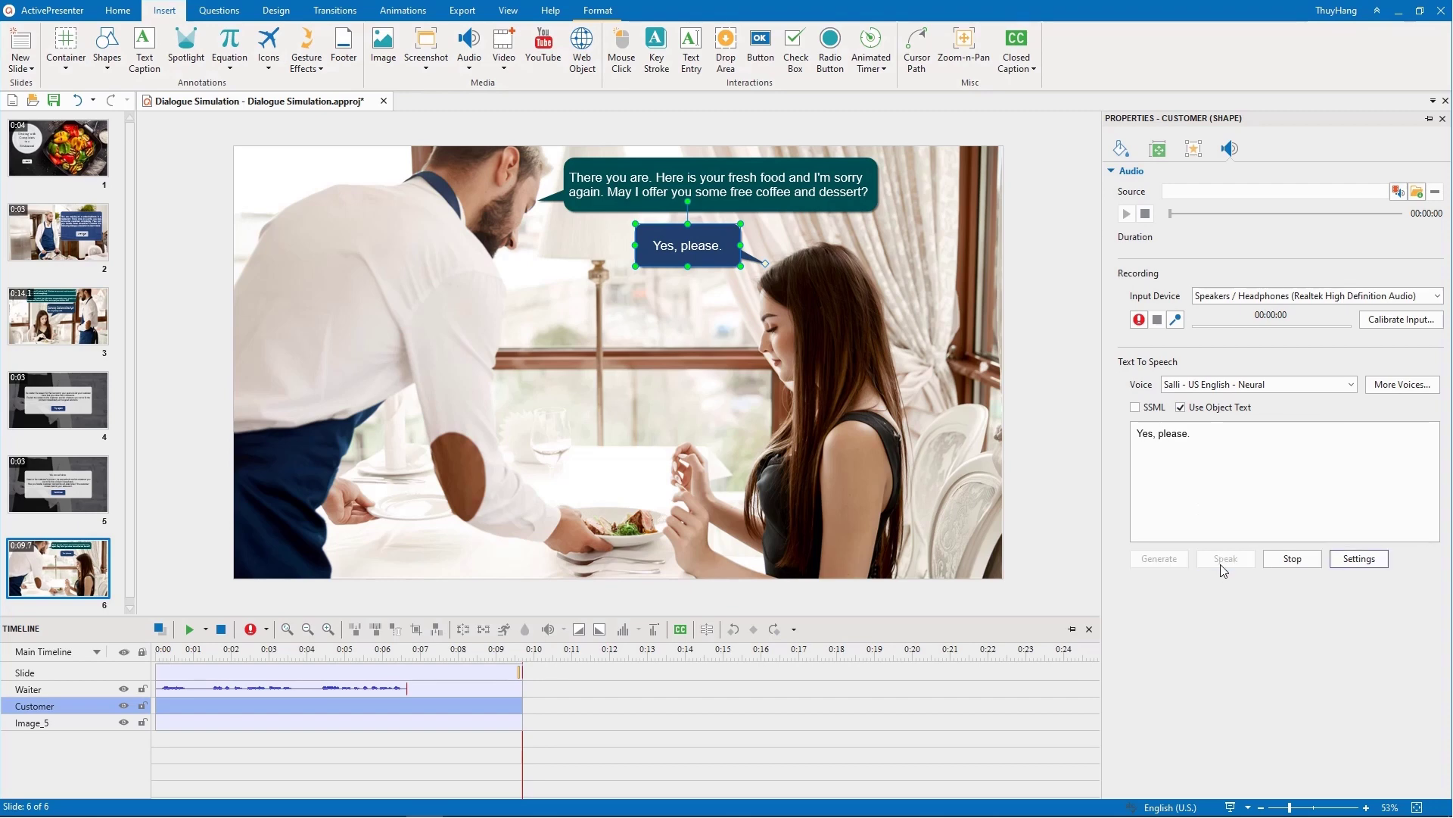
pyautogui.click(1170, 562)
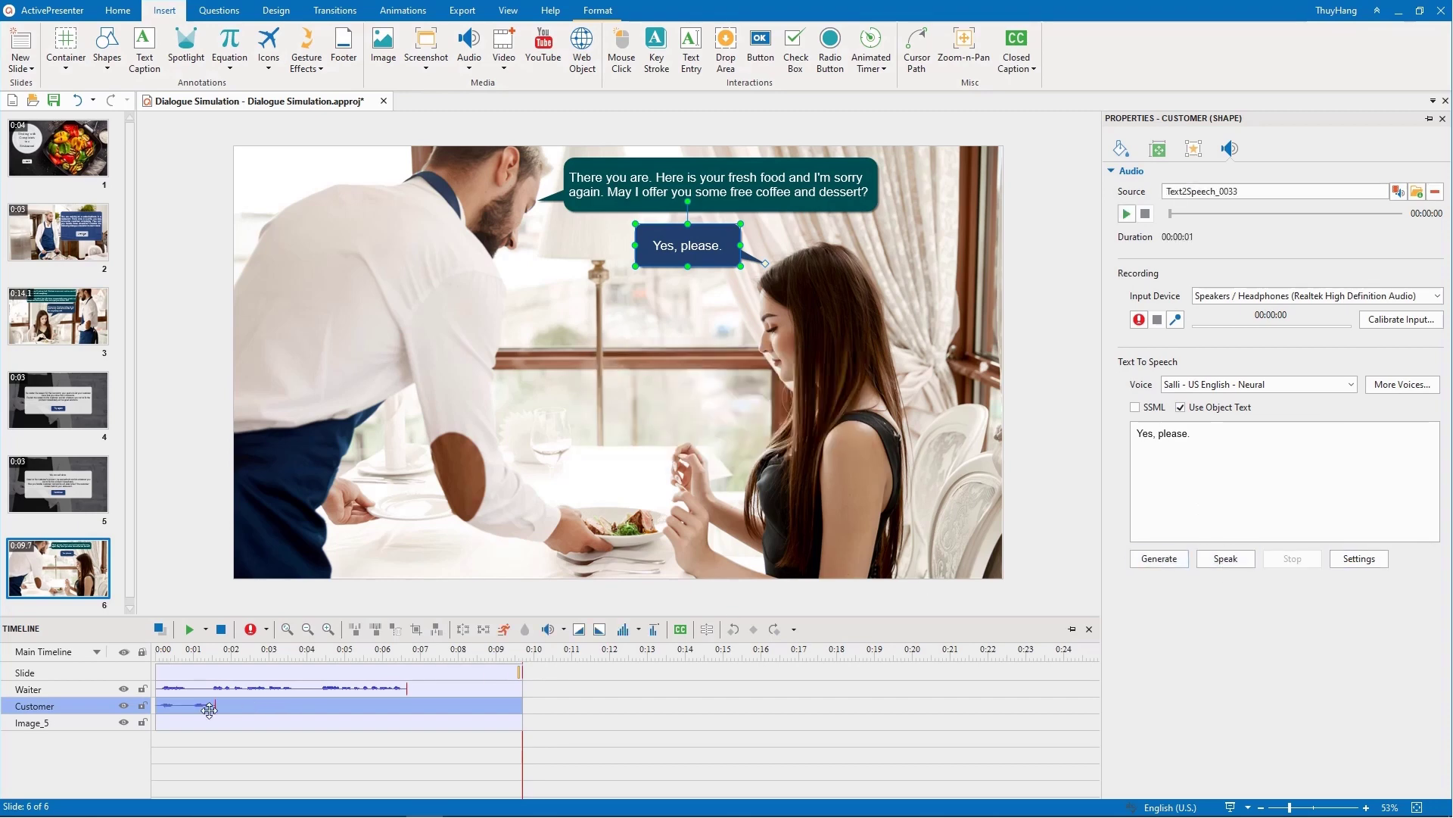
pyautogui.moveTo(198, 705); pyautogui.dragTo(420, 707)
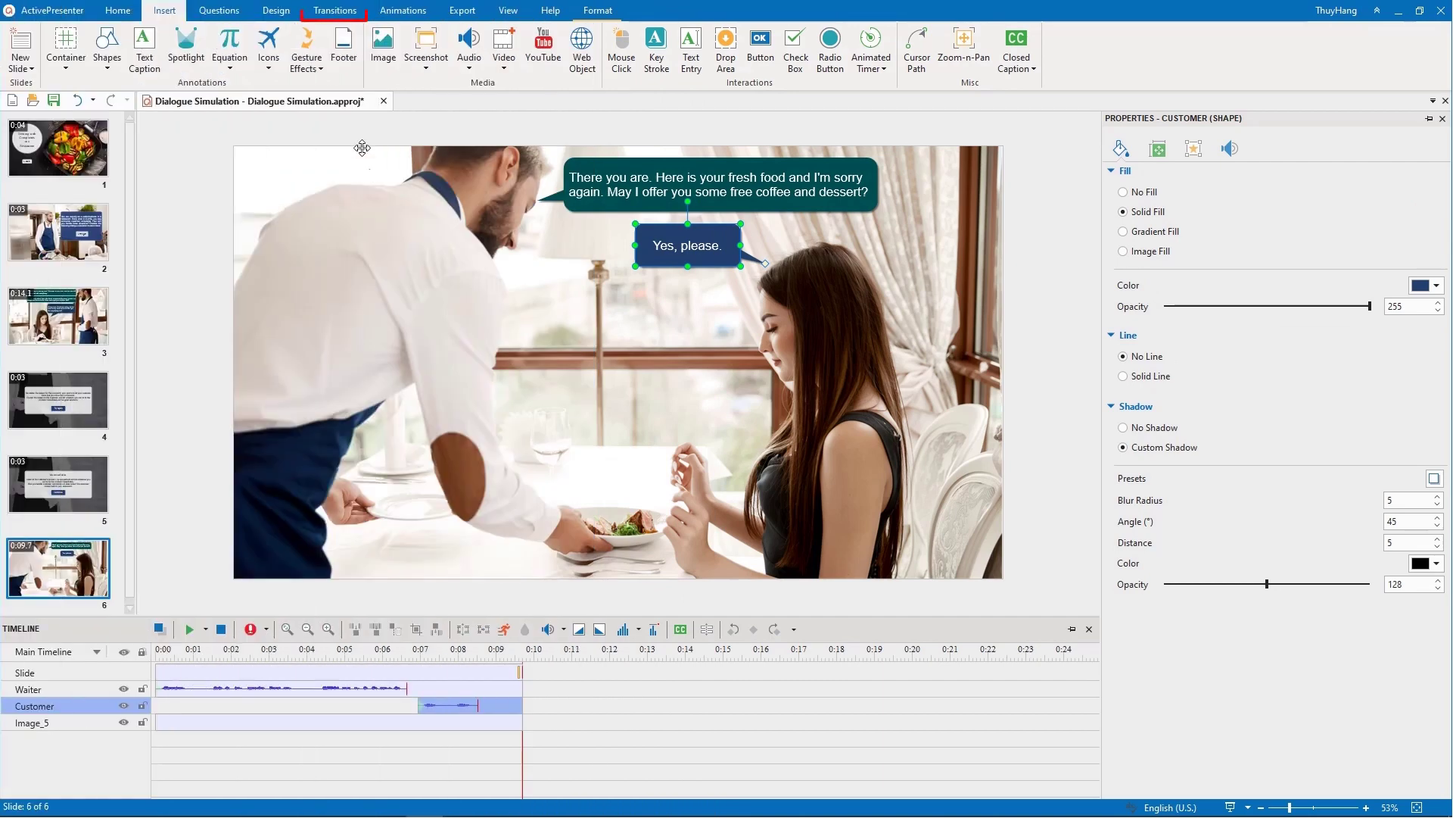
# Apply a Wipe transition from the bottom right to the Ending slide.
pyautogui.click(335, 10)
pyautogui.click(270, 60)
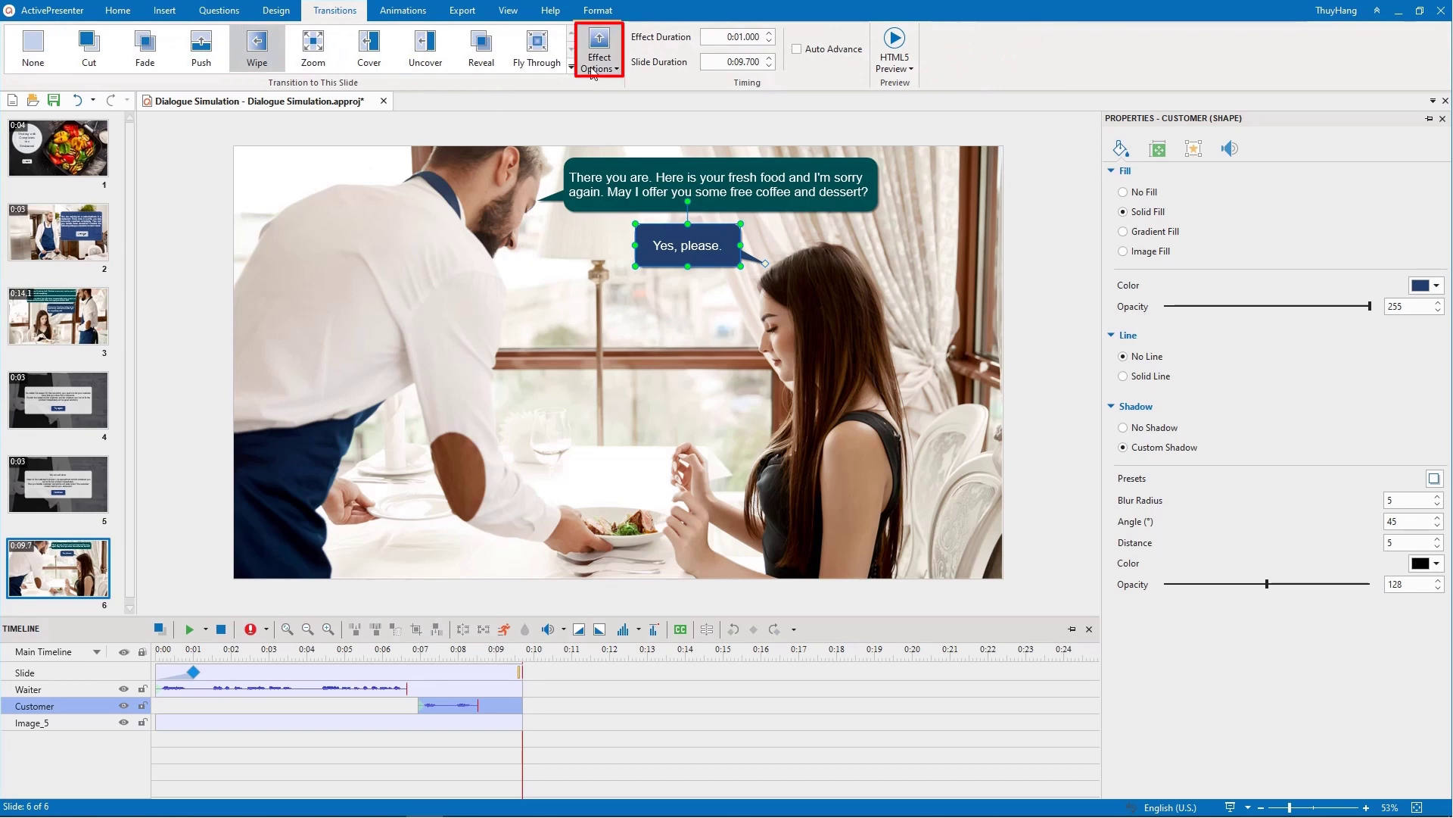
pyautogui.click(598, 47)
pyautogui.click(658, 334)
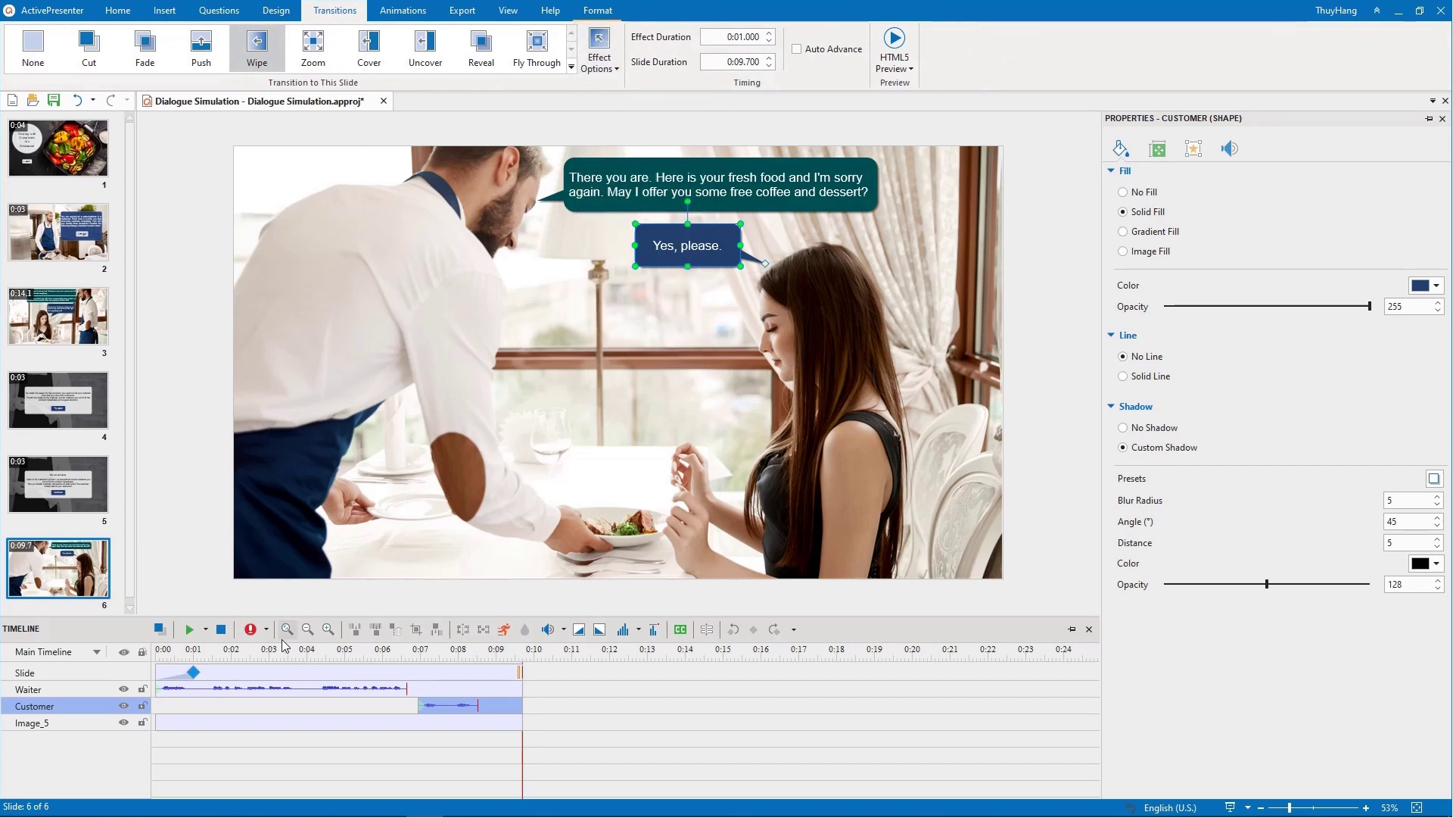
# Shift the waiter audio to about 0:01 and the customer audio to about 0:08.1.
pyautogui.moveTo(171, 689); pyautogui.dragTo(209, 689)
pyautogui.click(426, 705)
pyautogui.moveTo(425, 708); pyautogui.dragTo(467, 705)
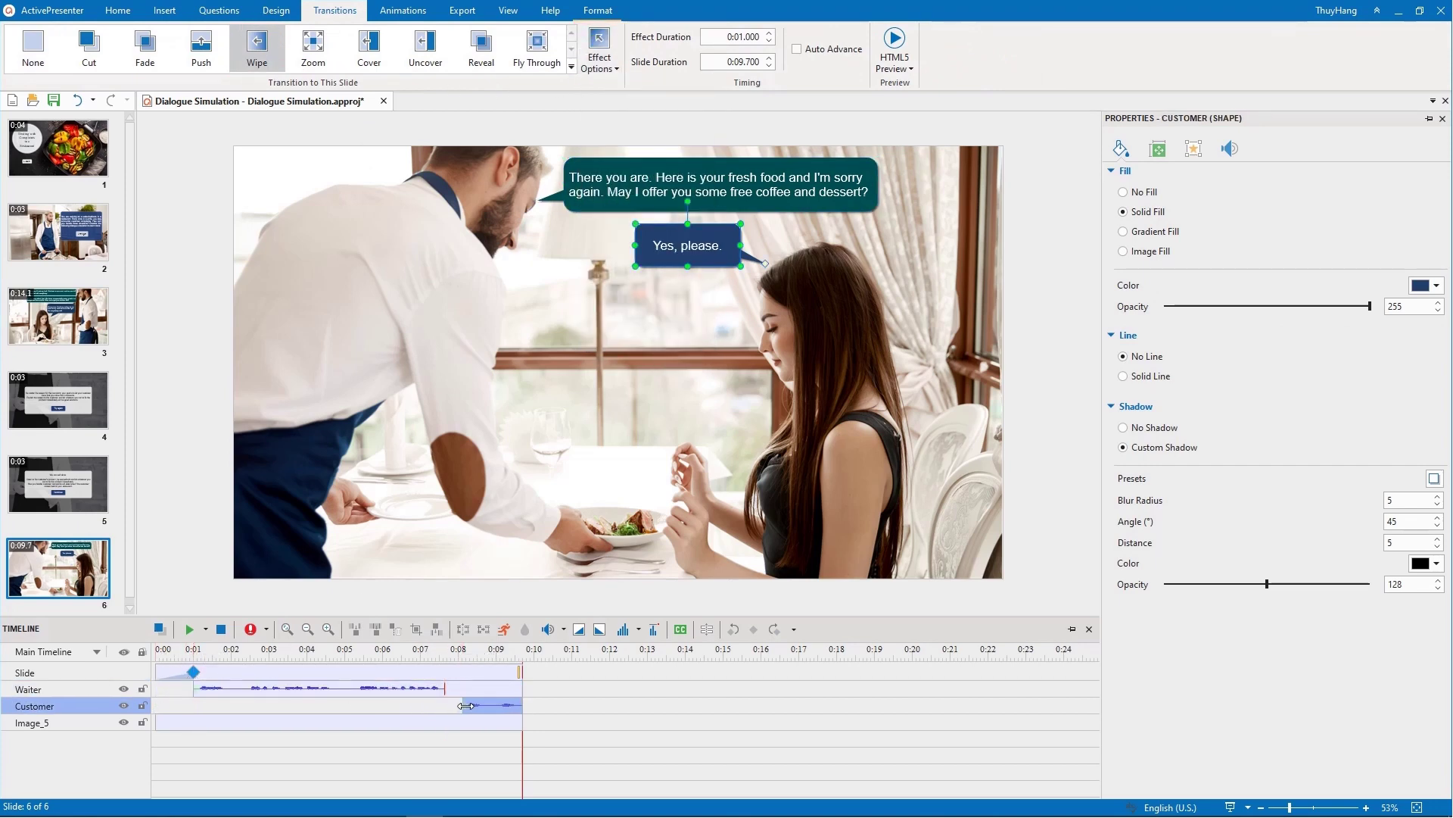
# Give the customer bubble a Fly In entrance from the top-right.
pyautogui.click(403, 10)
pyautogui.click(24, 47)
pyautogui.click(152, 185)
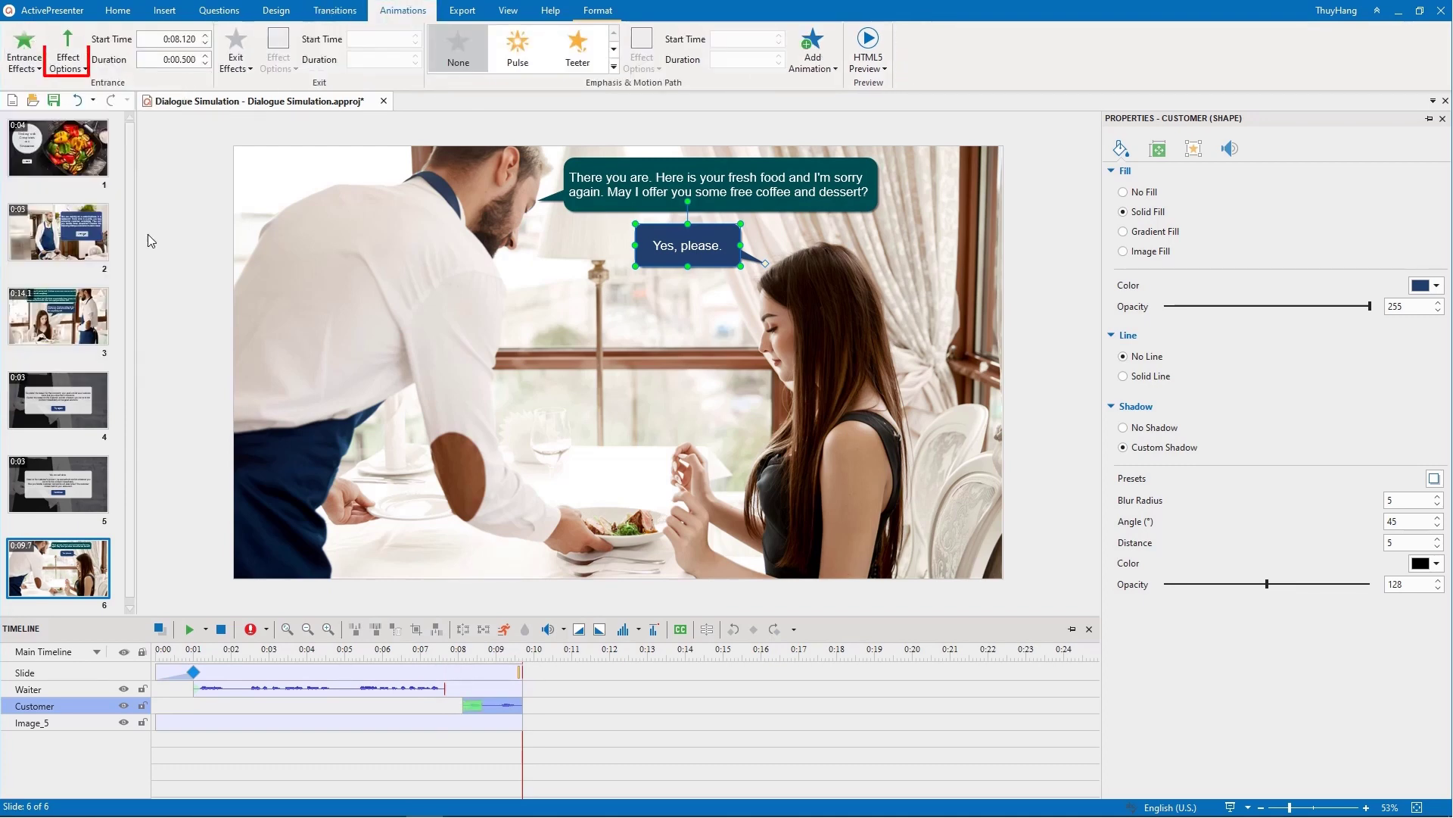
pyautogui.click(68, 53)
pyautogui.click(122, 283)
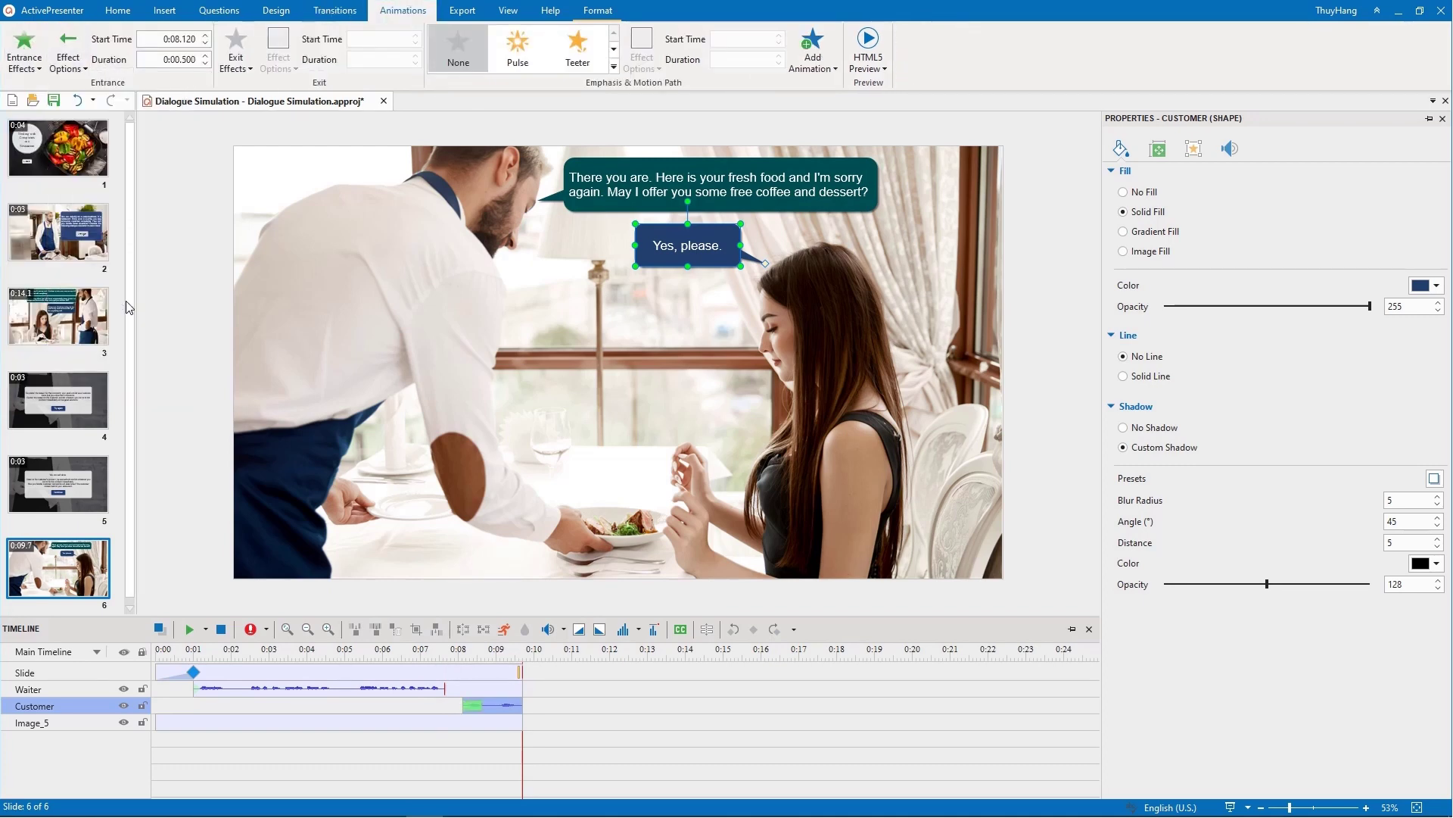
# Give the waiter bubble a Fly In entrance from the left, then preview in the browser.
pyautogui.click(208, 689)
pyautogui.click(31, 66)
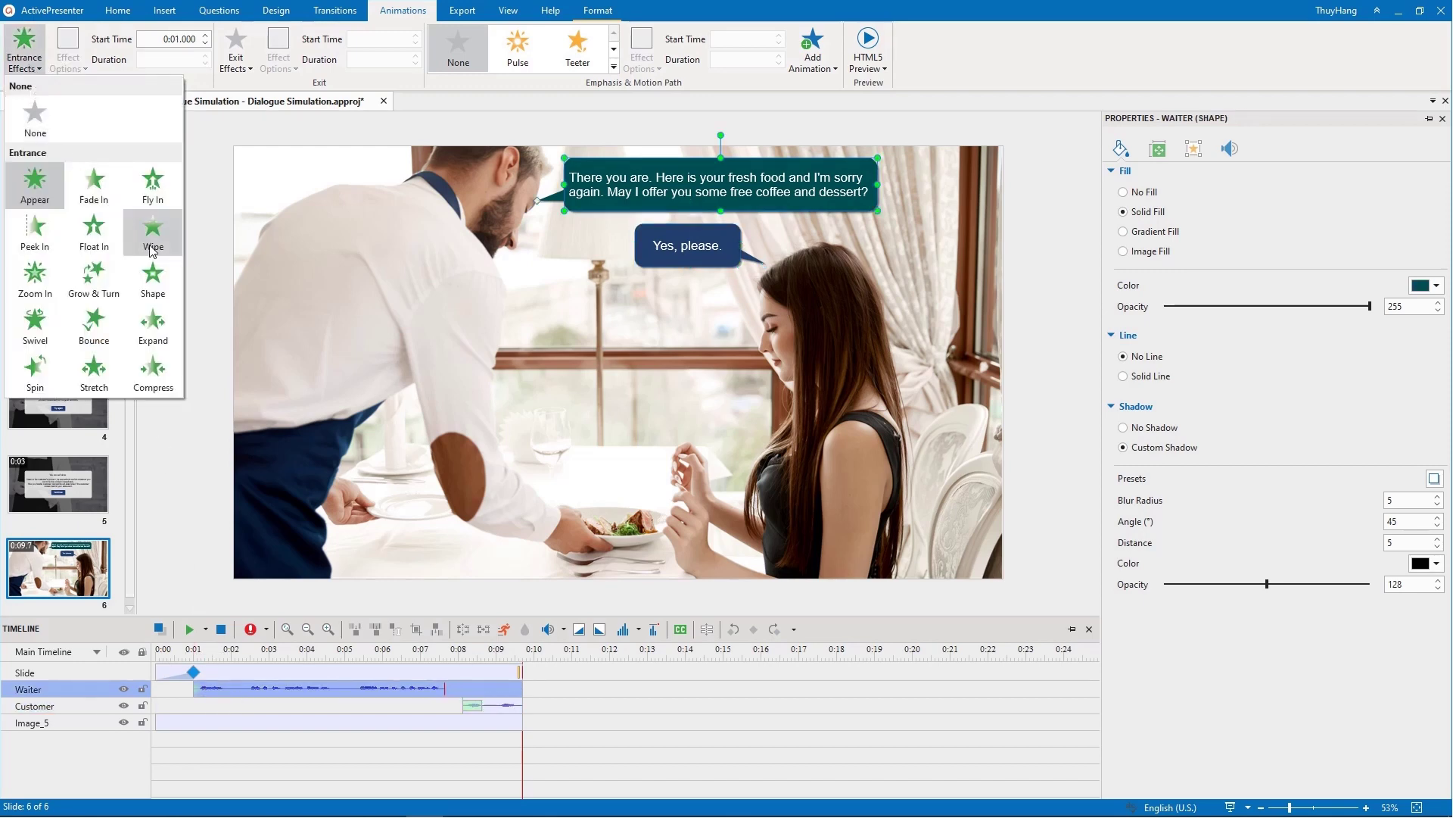
pyautogui.click(152, 186)
pyautogui.click(67, 53)
pyautogui.click(132, 171)
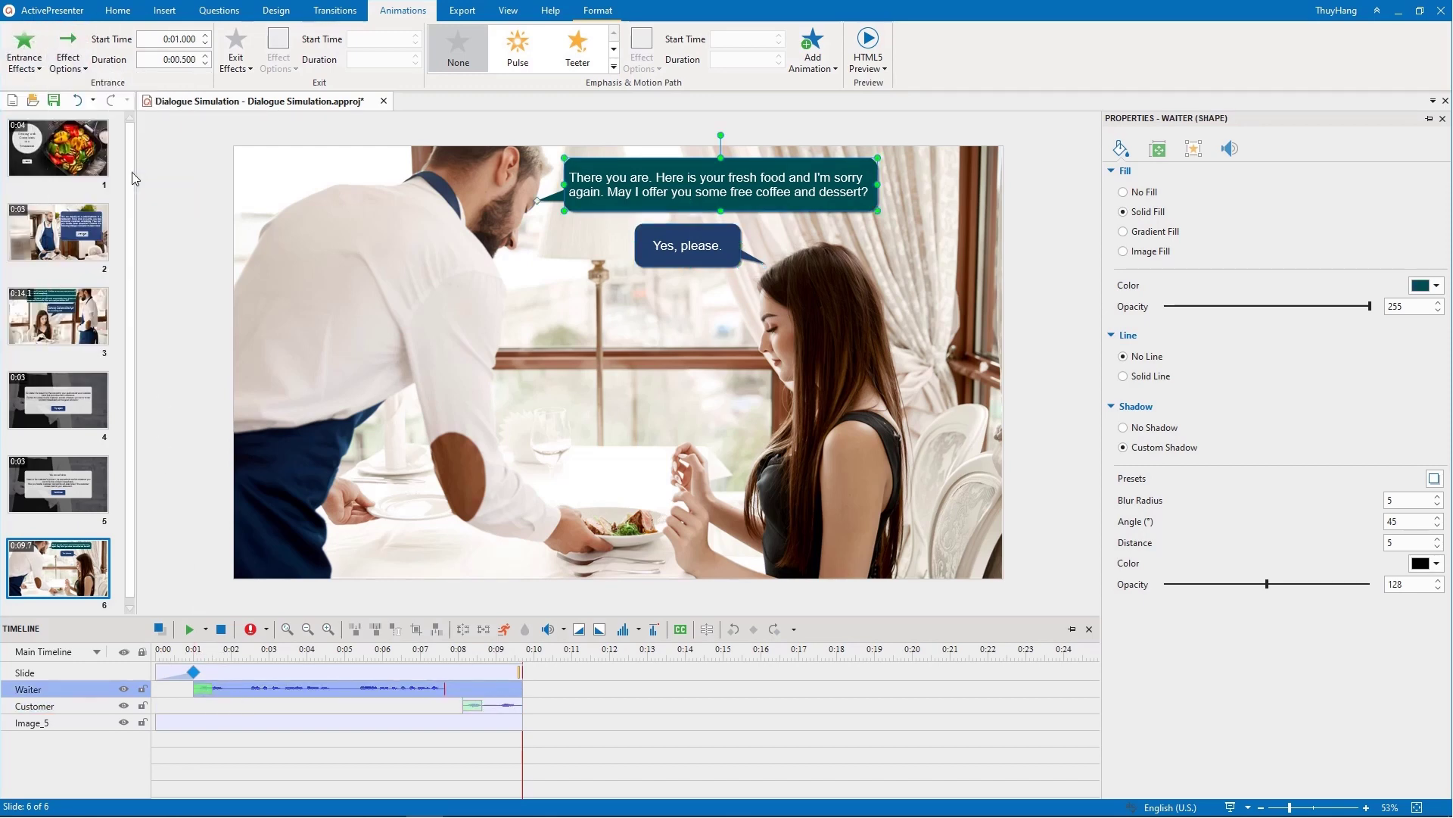
pyautogui.click(869, 44)
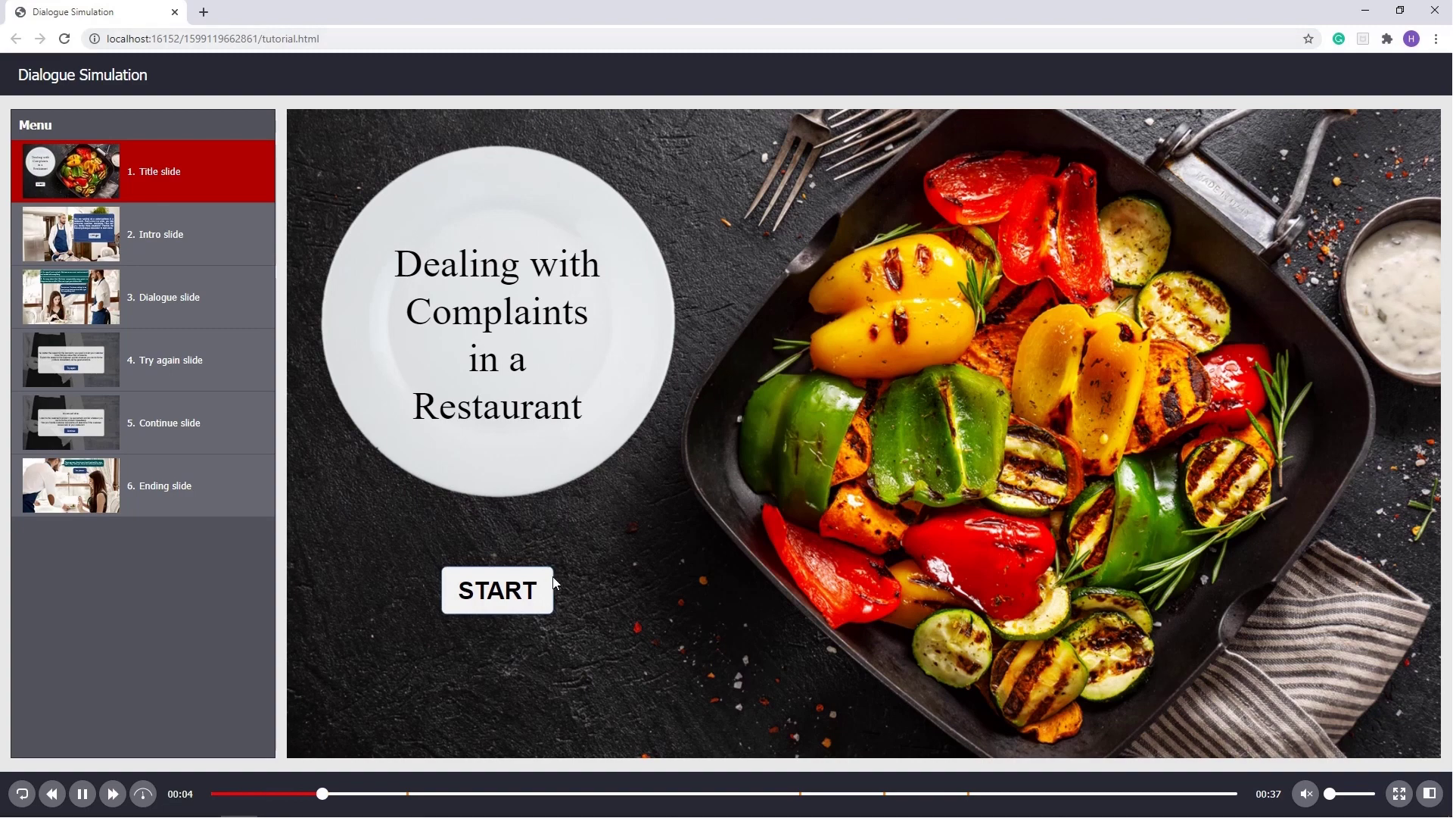
# Play the preview from START, try a wrong answer, retry with answer B, and continue to the Ending slide.
pyautogui.click(542, 600)
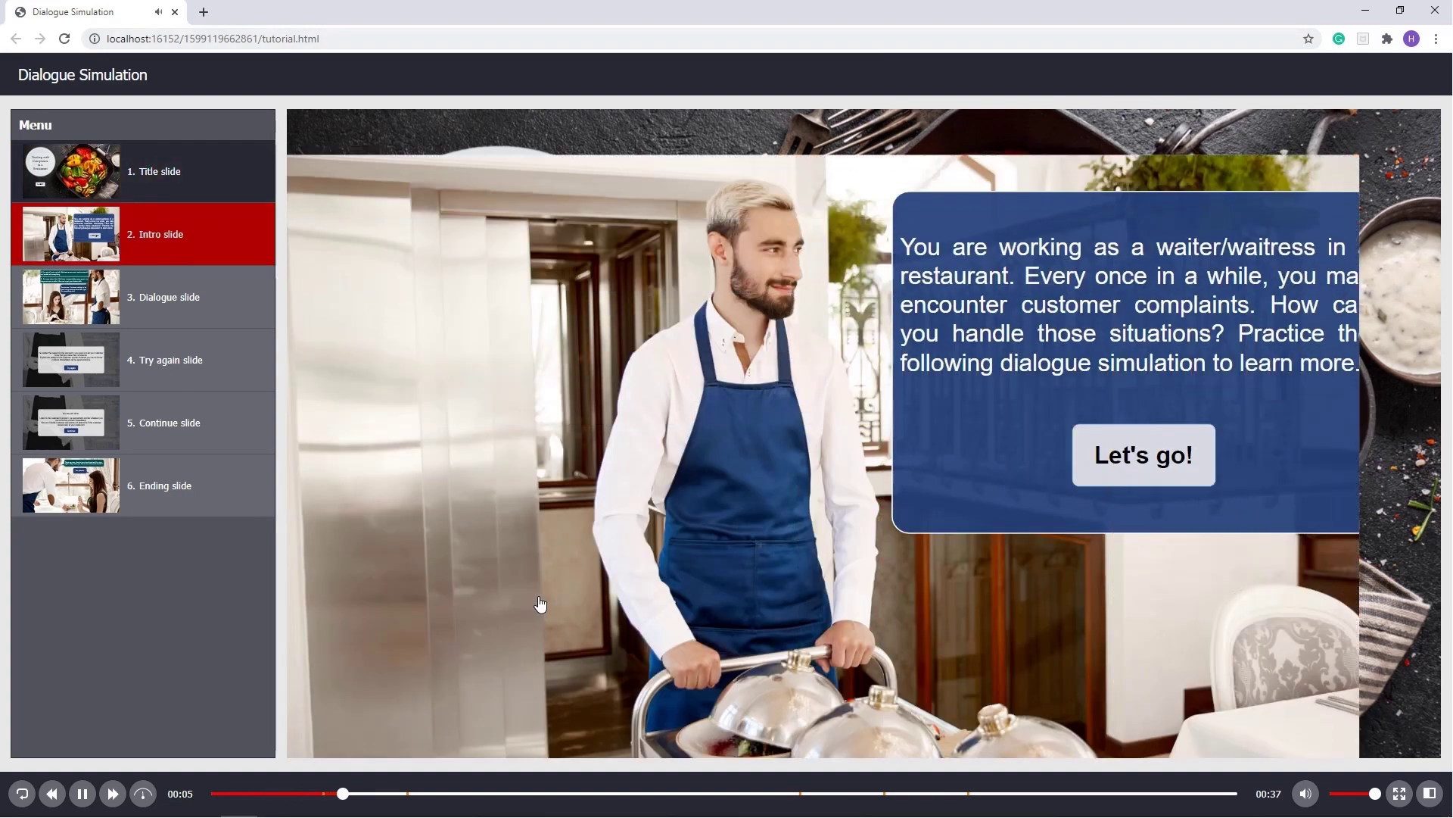
pyautogui.click(1107, 472)
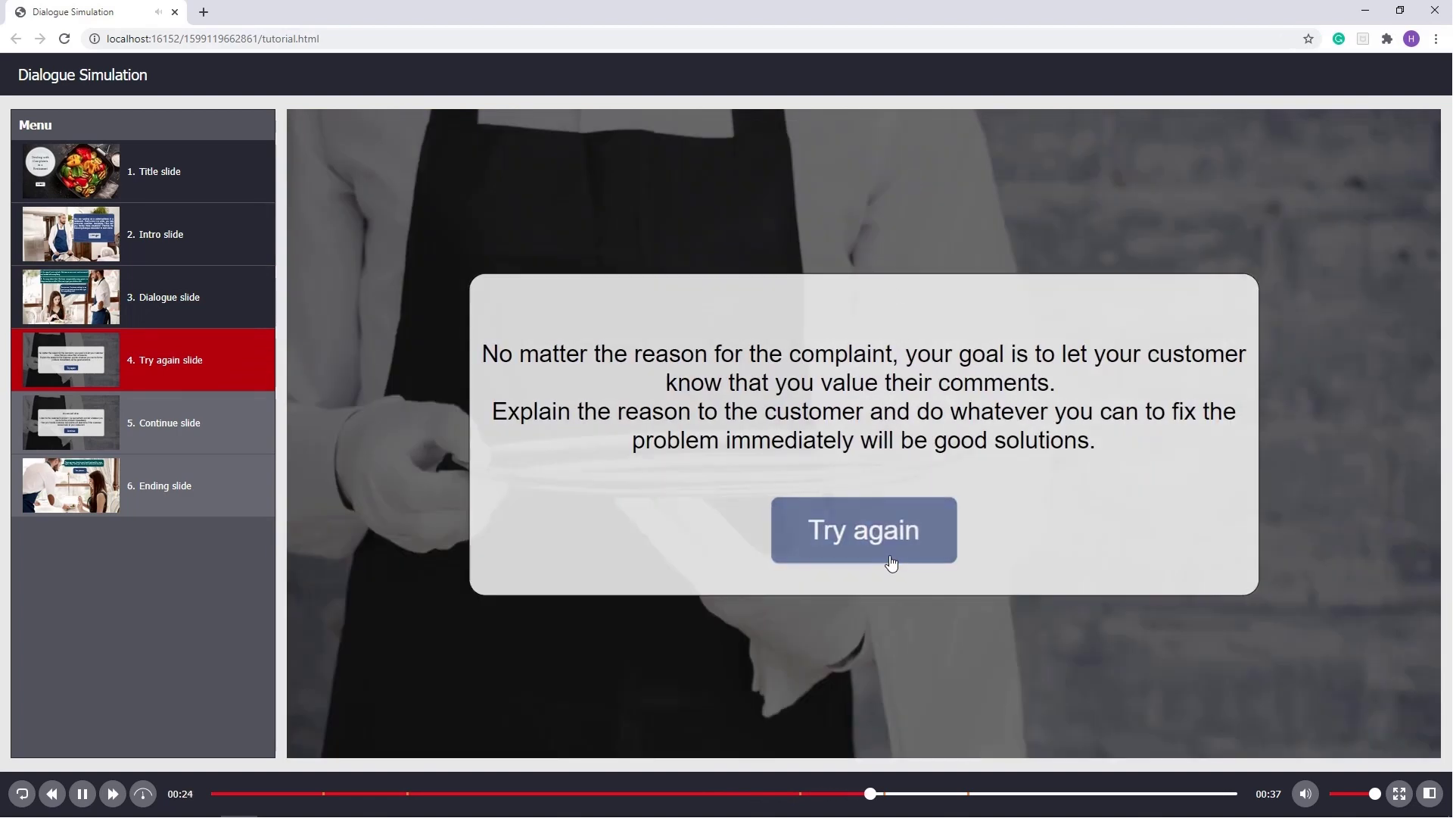
pyautogui.click(891, 562)
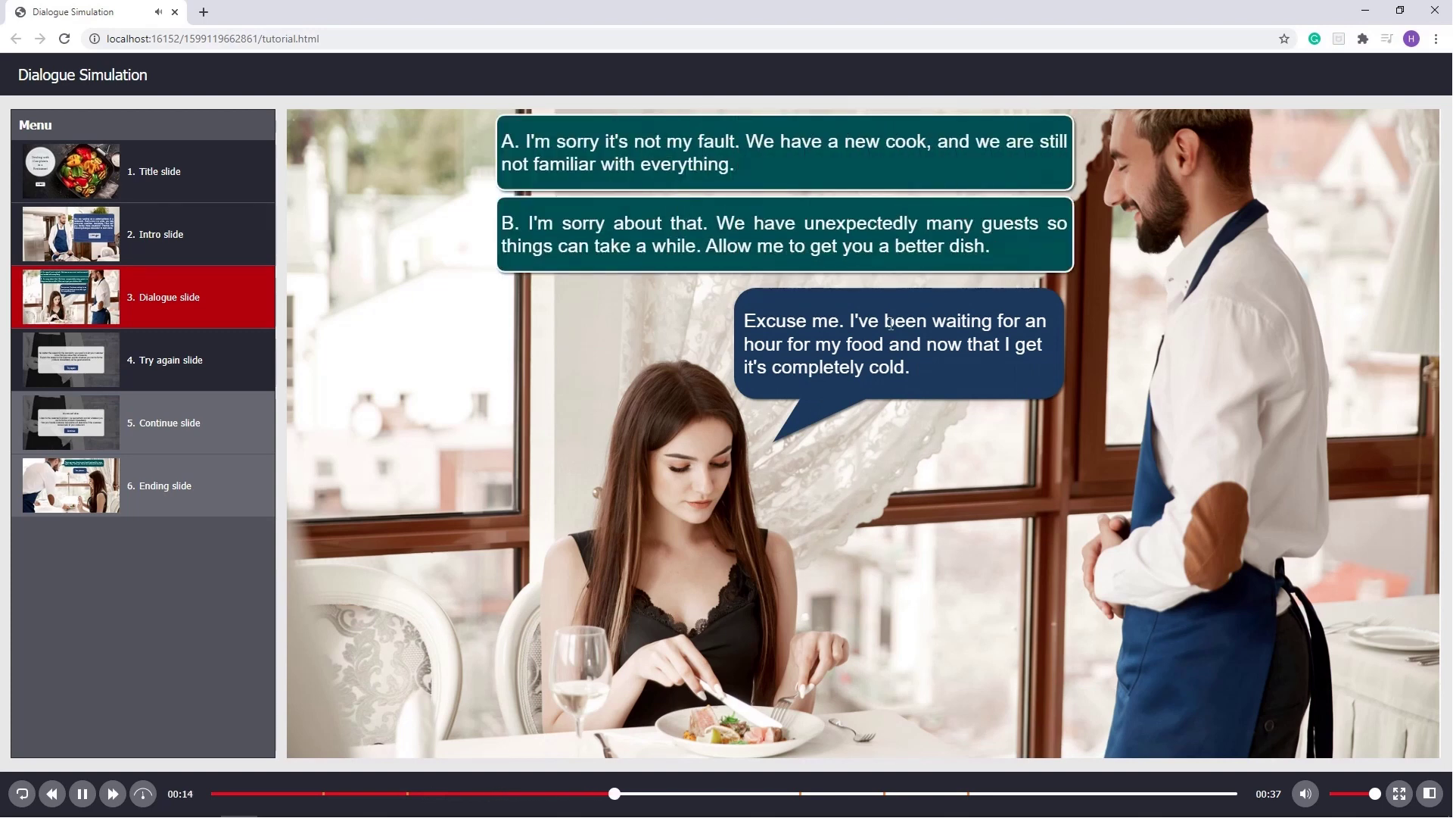
pyautogui.click(893, 267)
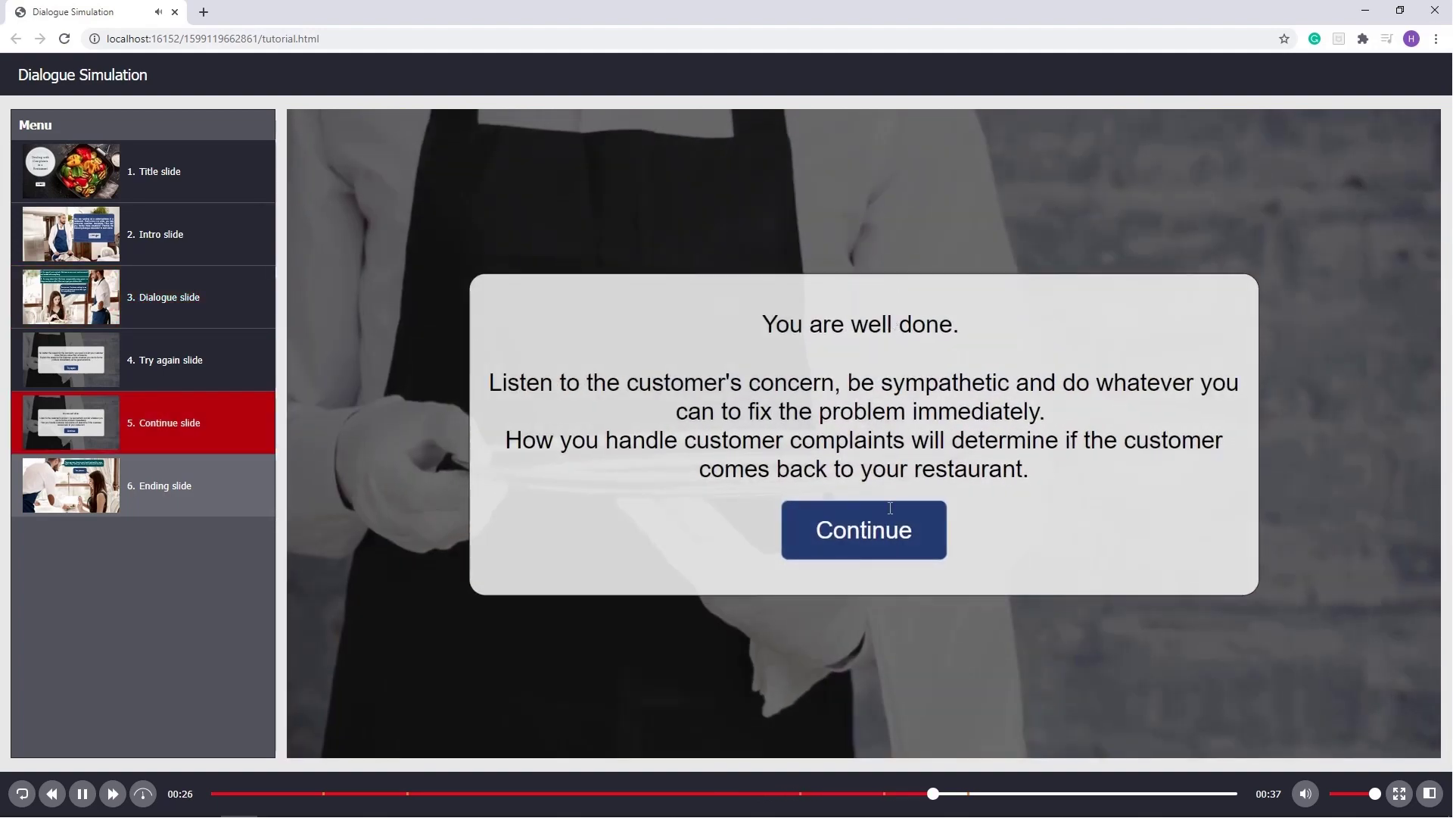
pyautogui.click(891, 557)
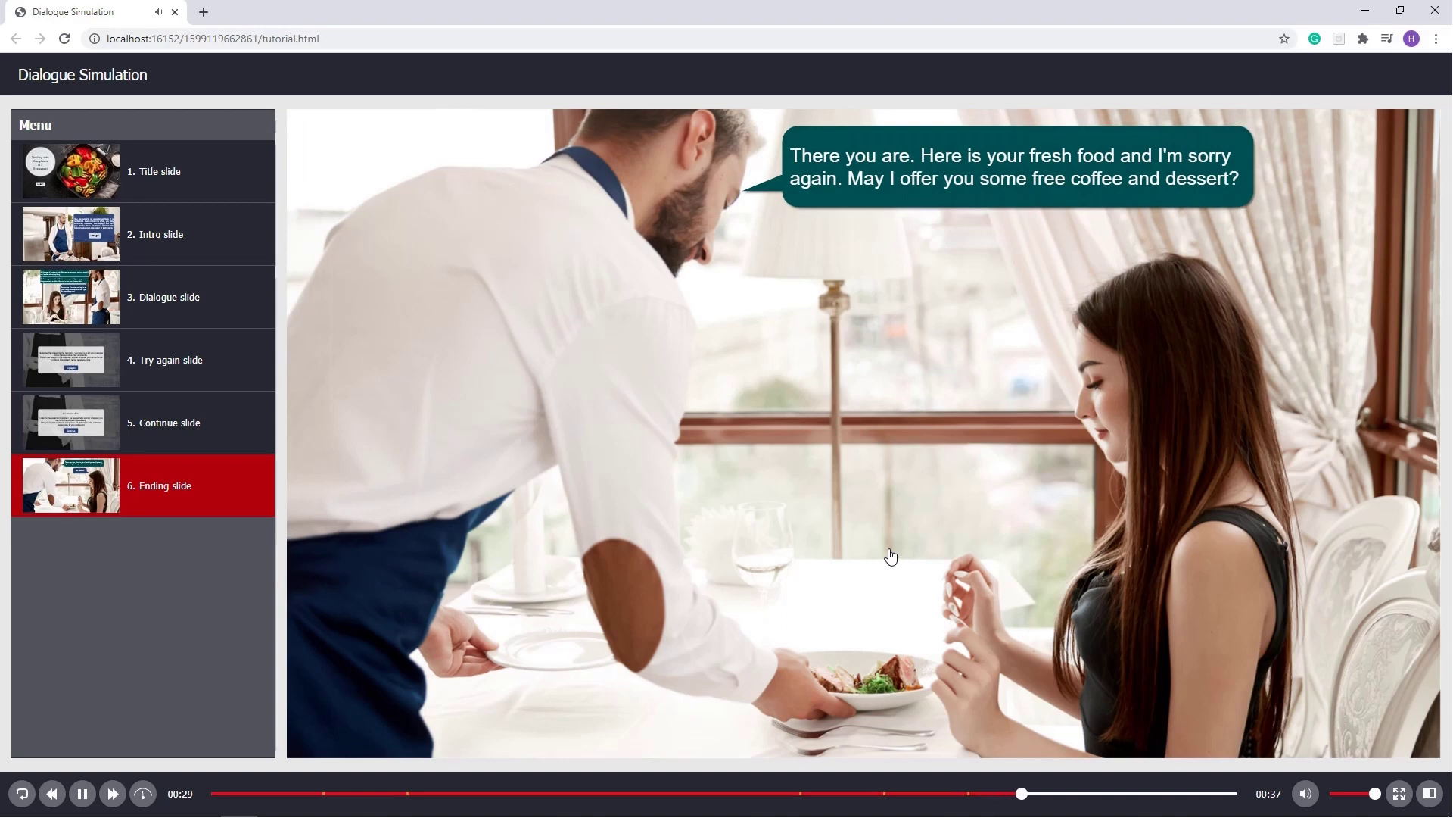